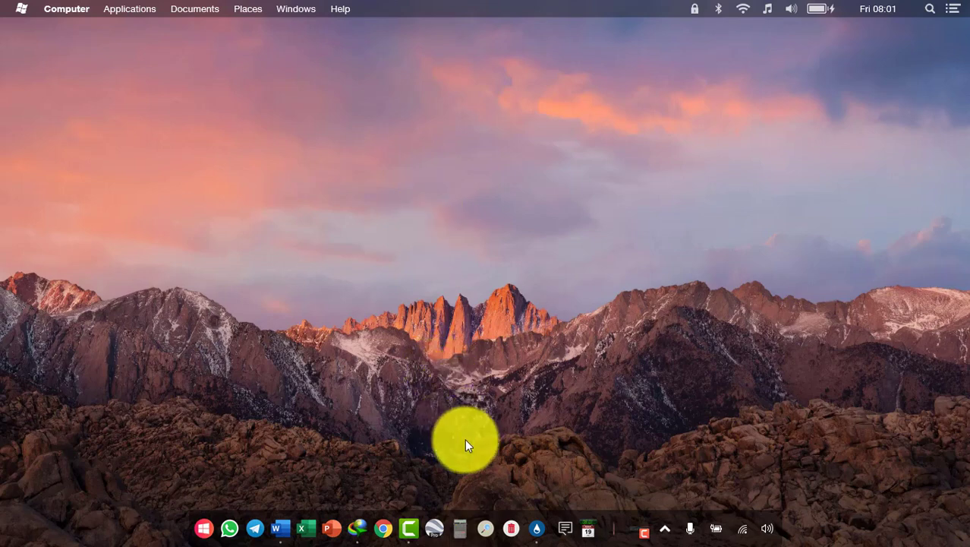
# Step: Open Google Earth Pro, search for Masjid Viaduct Persis in Bandung and view its location up close
pyautogui.click(431, 530)
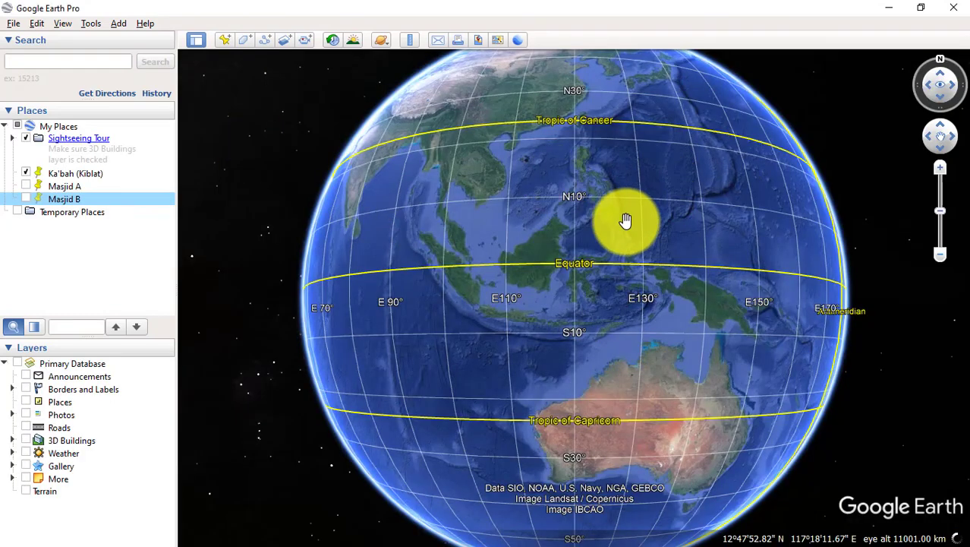
pyautogui.moveTo(624, 223); pyautogui.dragTo(567, 277)
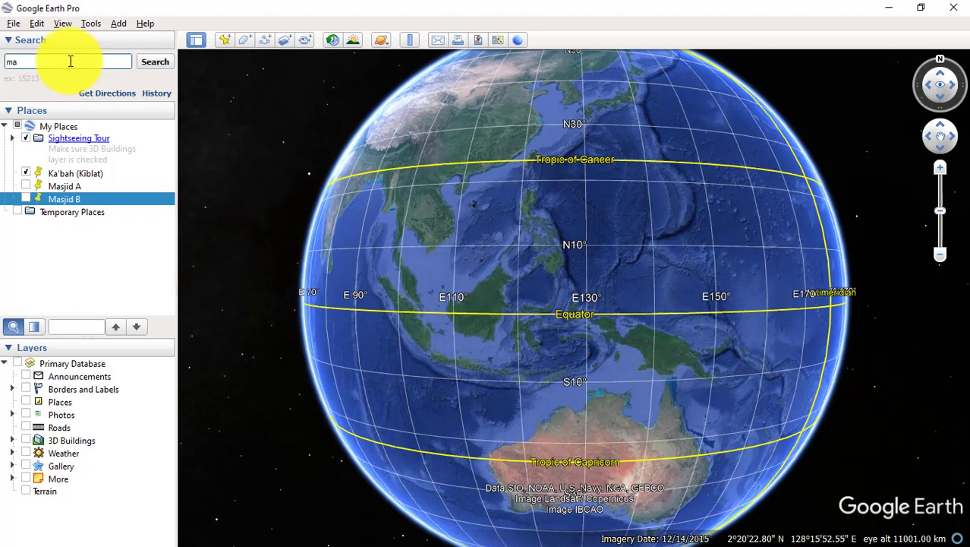
pyautogui.write('sjid vi')
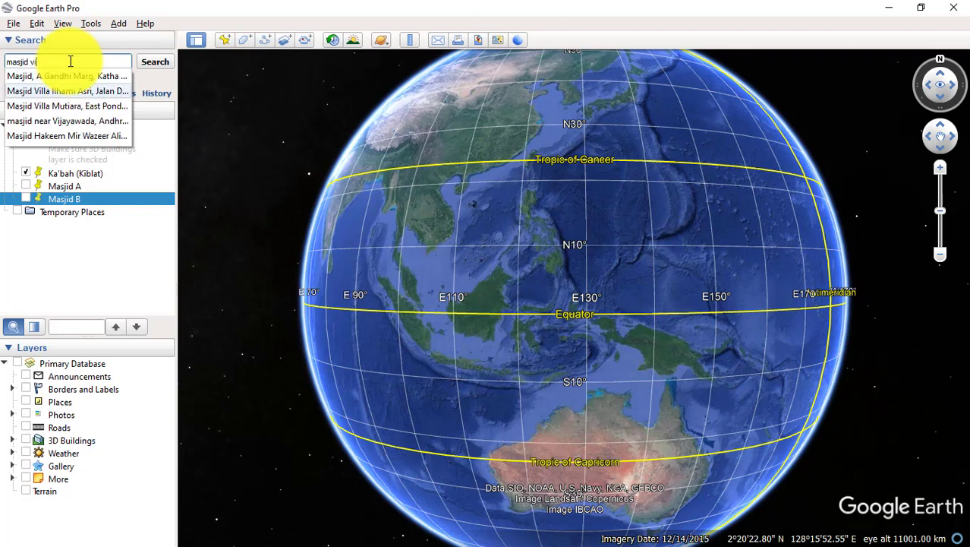
pyautogui.write('a')
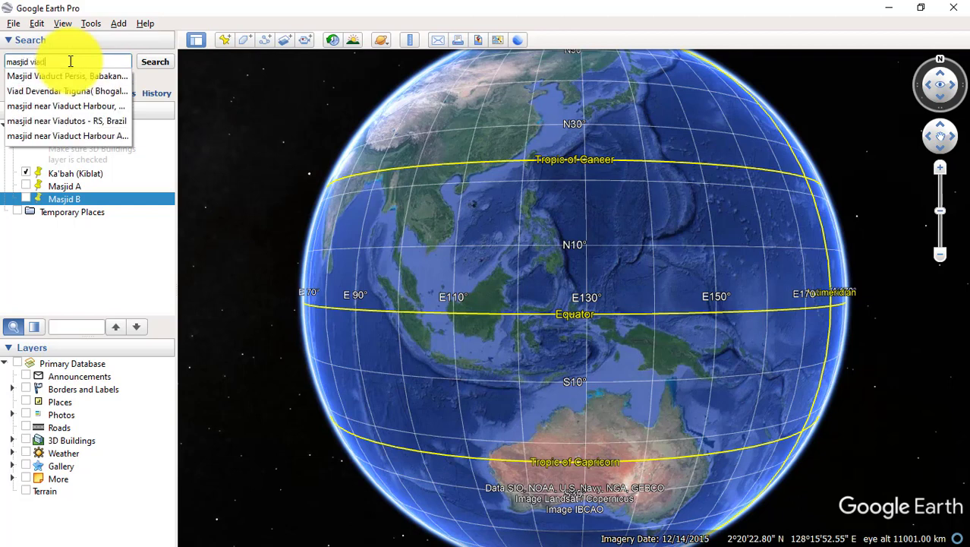
pyautogui.write('d')
pyautogui.click(90, 77)
pyautogui.click(163, 61)
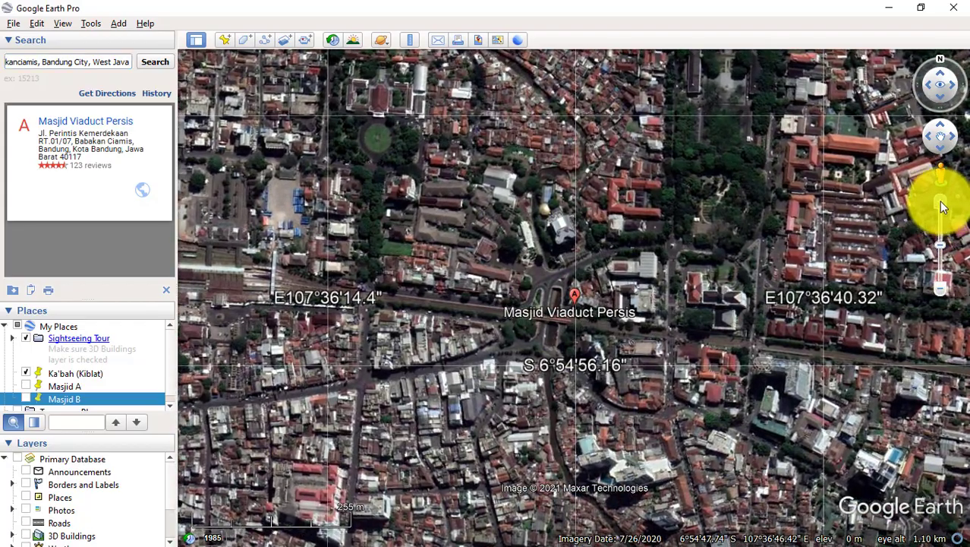
pyautogui.click(940, 202)
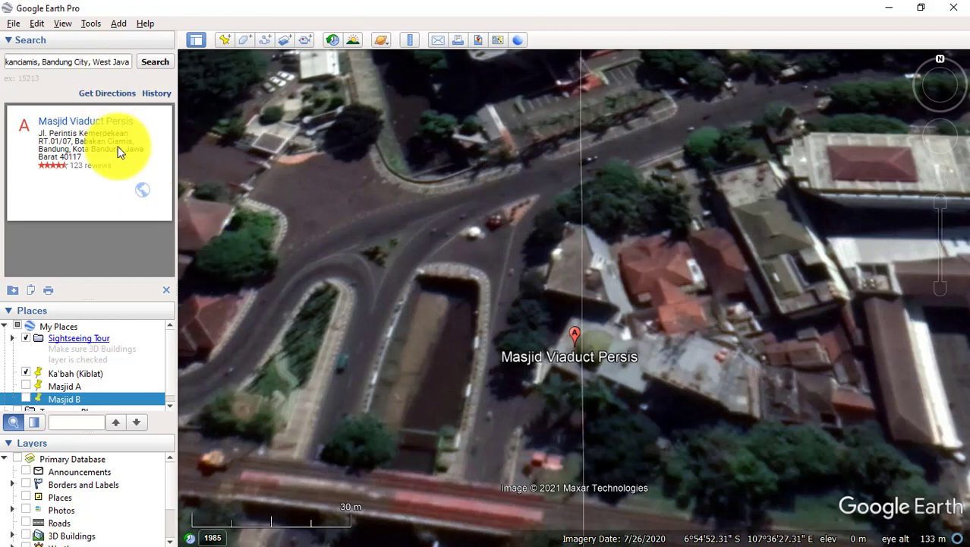
# Step: Go to the saved Masjid A location and place a new placemark named Masjid C on the red-roofed building
pyautogui.doubleClick(76, 386)
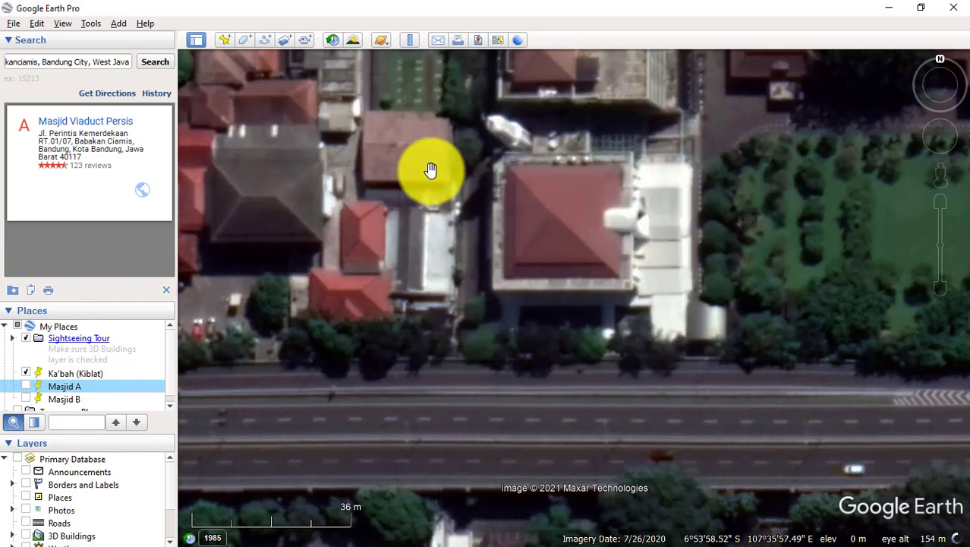
pyautogui.click(224, 42)
pyautogui.moveTo(579, 296); pyautogui.dragTo(556, 225)
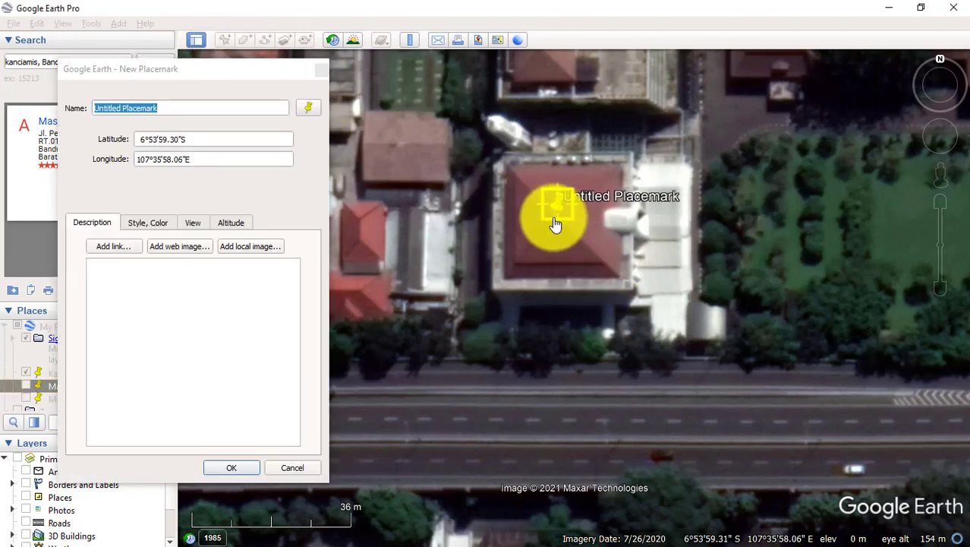
pyautogui.click(167, 111)
pyautogui.moveTo(168, 112); pyautogui.dragTo(79, 98)
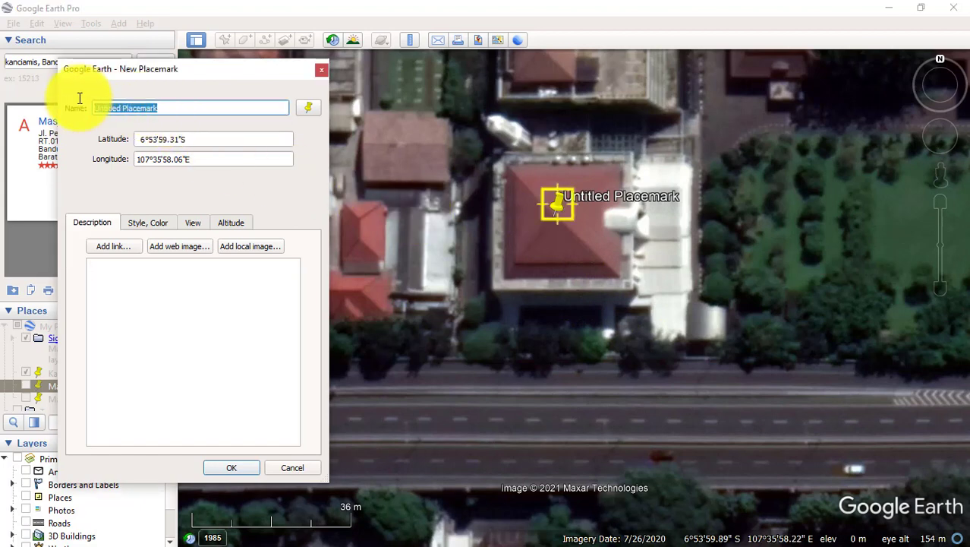
pyautogui.write('Masj')
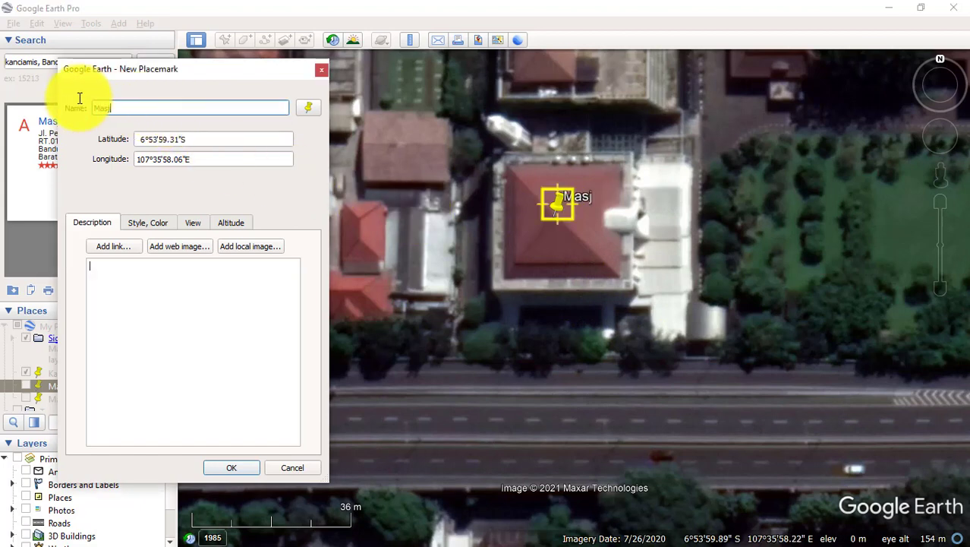
pyautogui.write('id C')
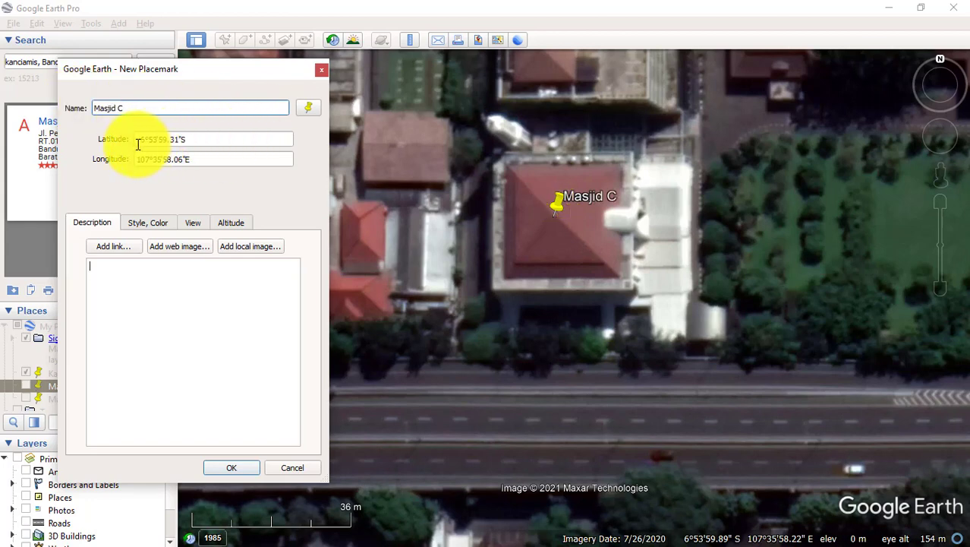
# Step: Copy the placemark's latitude into Lintang Tempat in the Word mosque data document, formatted as 6°53'59.31" LS
pyautogui.click(207, 141)
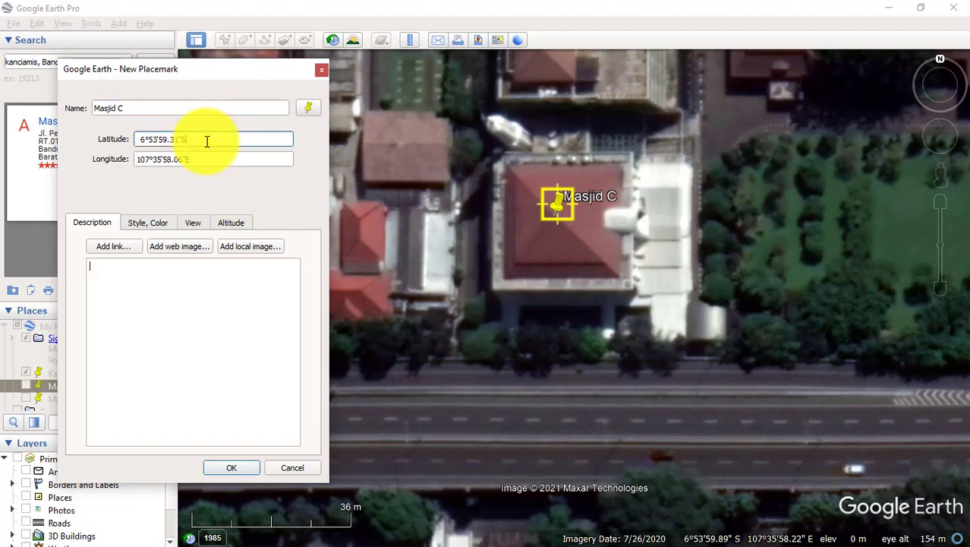
pyautogui.moveTo(207, 141); pyautogui.dragTo(126, 140)
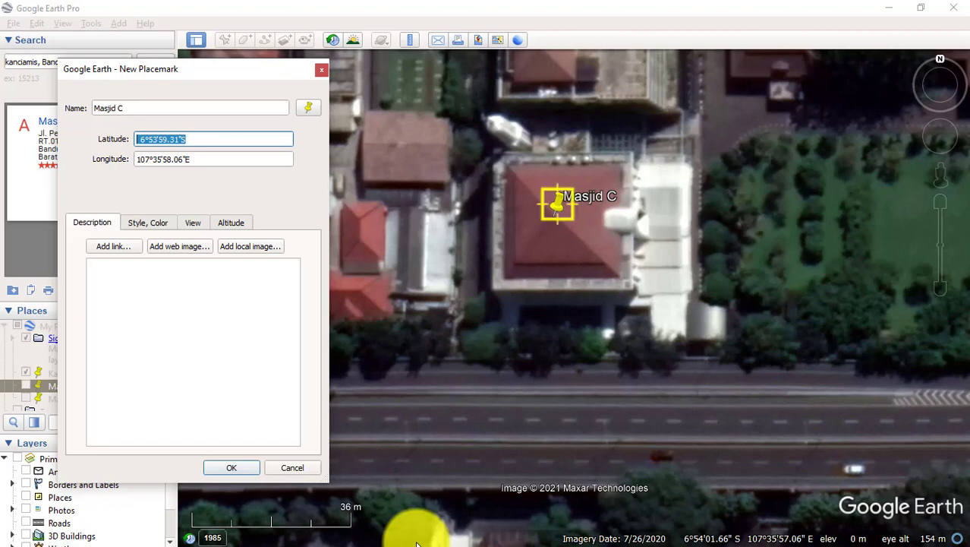
pyautogui.hotkey('alt', 'Tab')
pyautogui.press('Tab')
pyautogui.press('Tab')
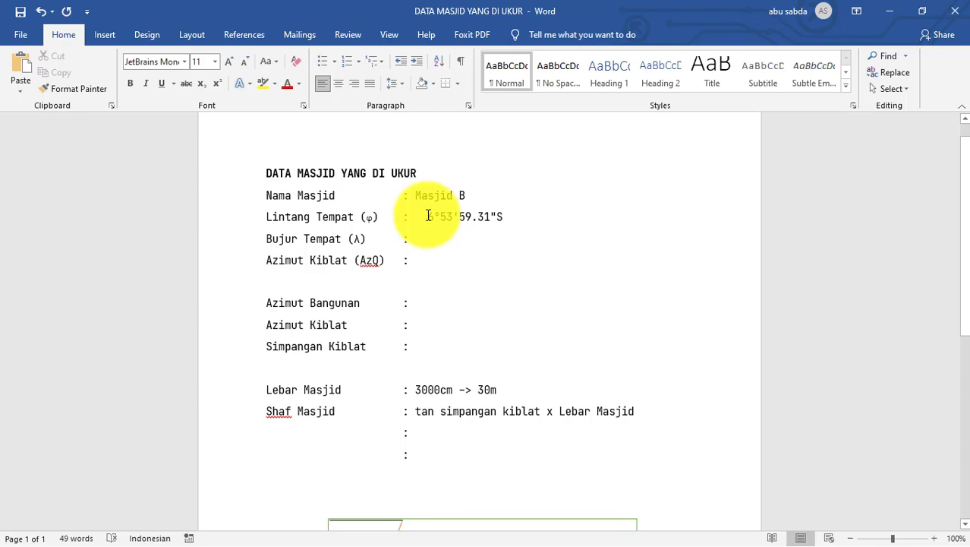
pyautogui.press('BackSpace')
pyautogui.press('BackSpace')
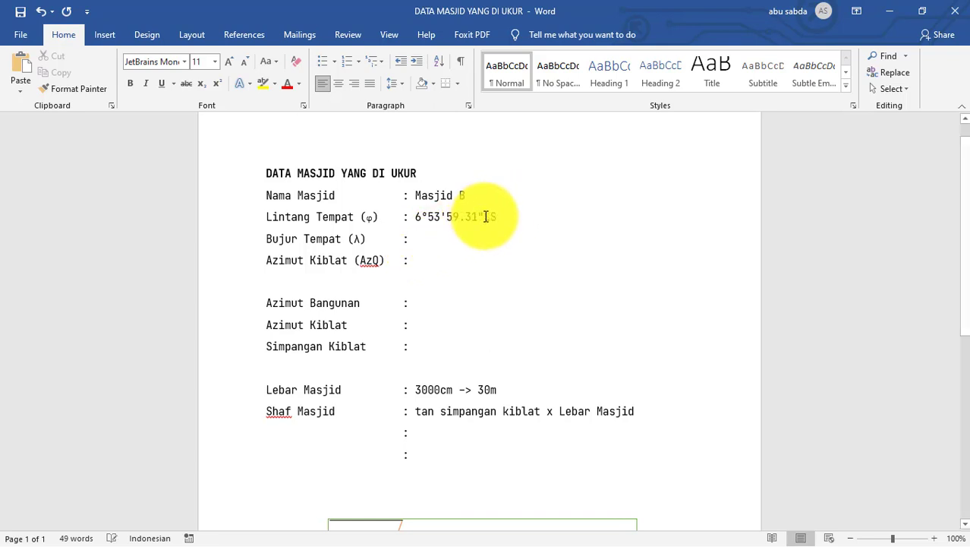
pyautogui.write('L')
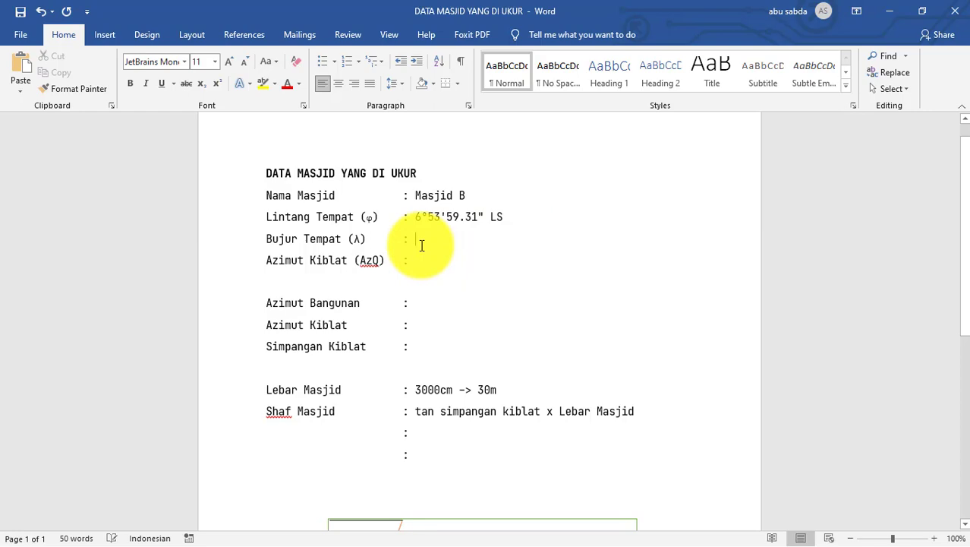
# Step: Copy the placemark's longitude from Google Earth into Bujur Tempat in the Word document as 107°35'58.06" BT
pyautogui.hotkey('alt', 'Tab')
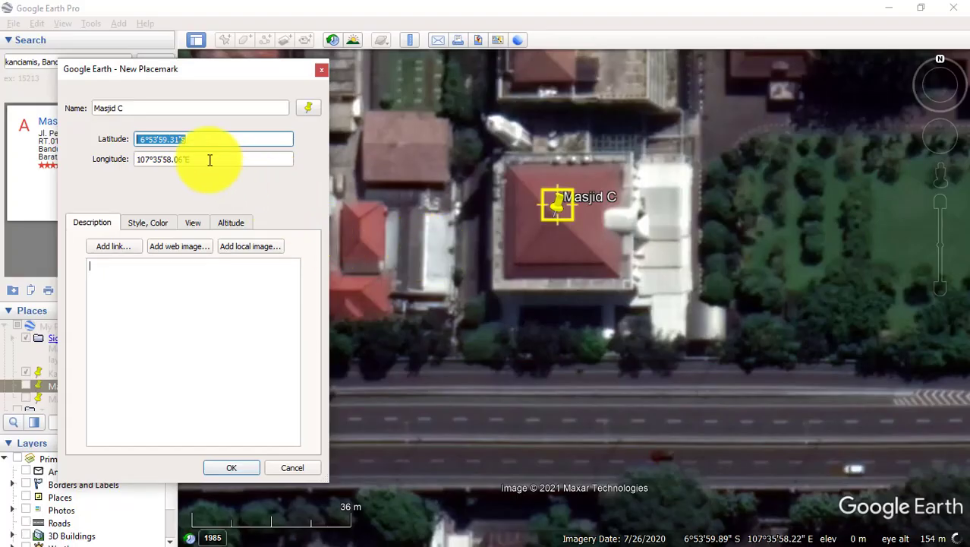
pyautogui.click(209, 159)
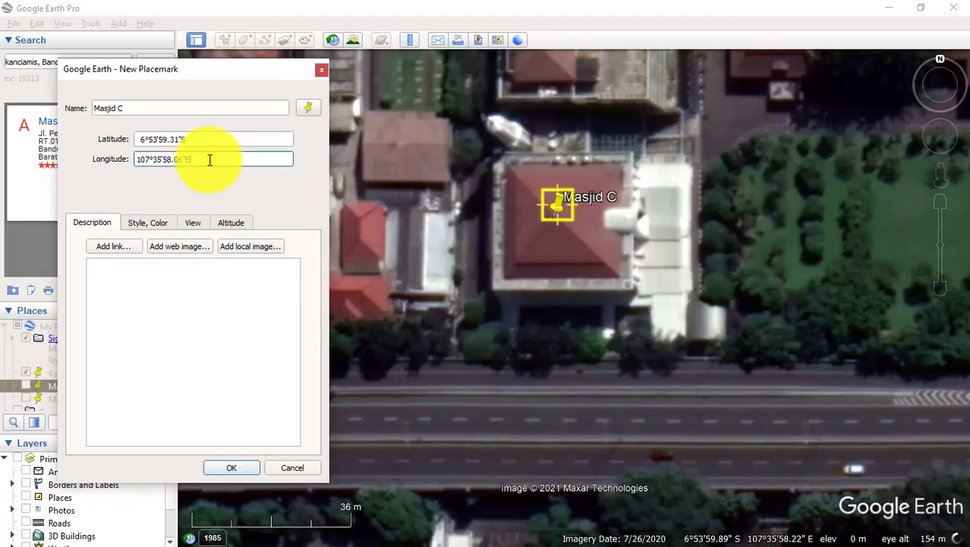
pyautogui.moveTo(210, 159); pyautogui.dragTo(119, 146)
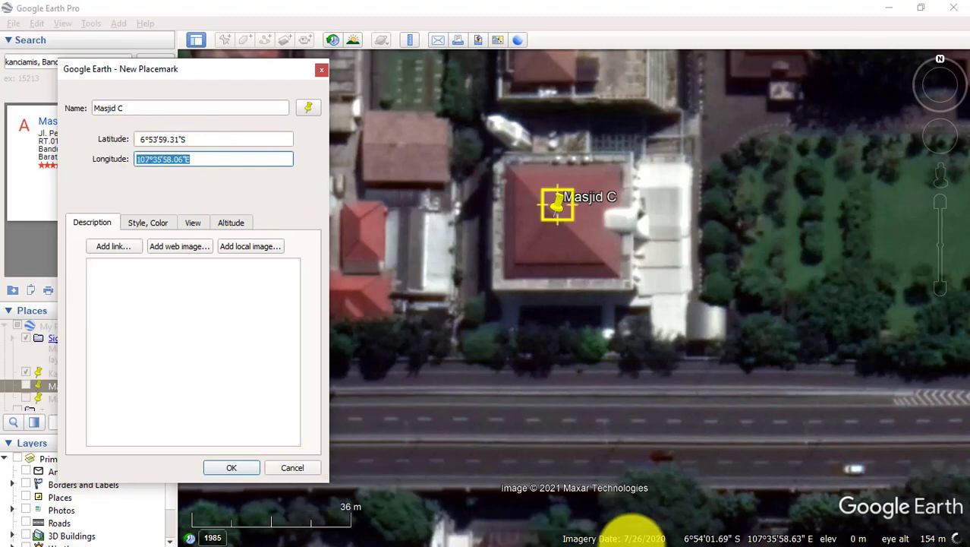
pyautogui.hotkey('alt', 'Tab')
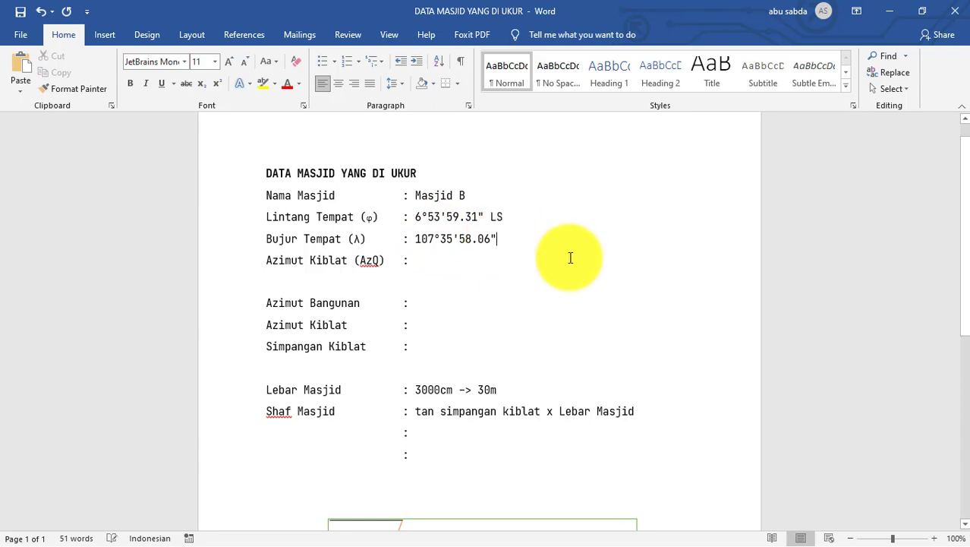
pyautogui.write('BT')
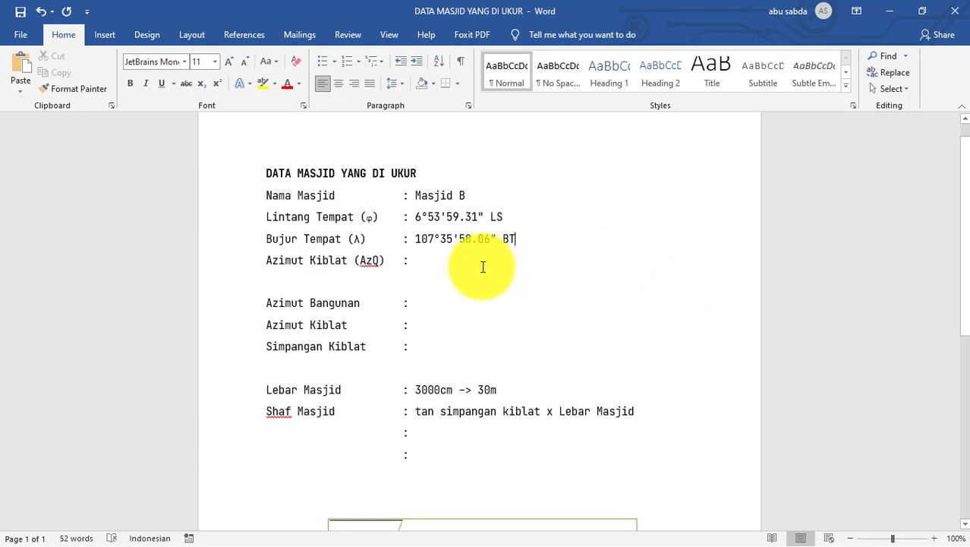
pyautogui.click(453, 261)
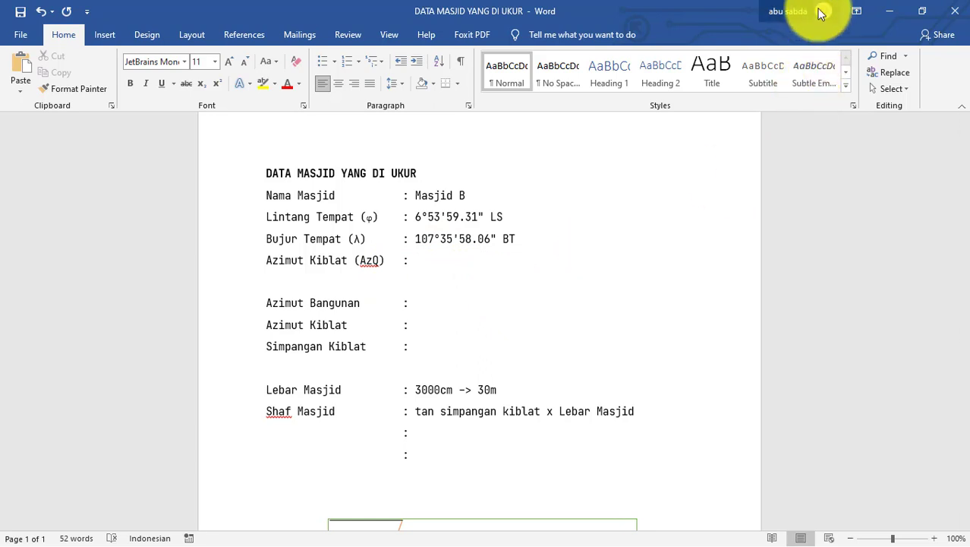
# Step: Change the Nama Masjid entry in the Word document to Masjid C
pyautogui.click(890, 14)
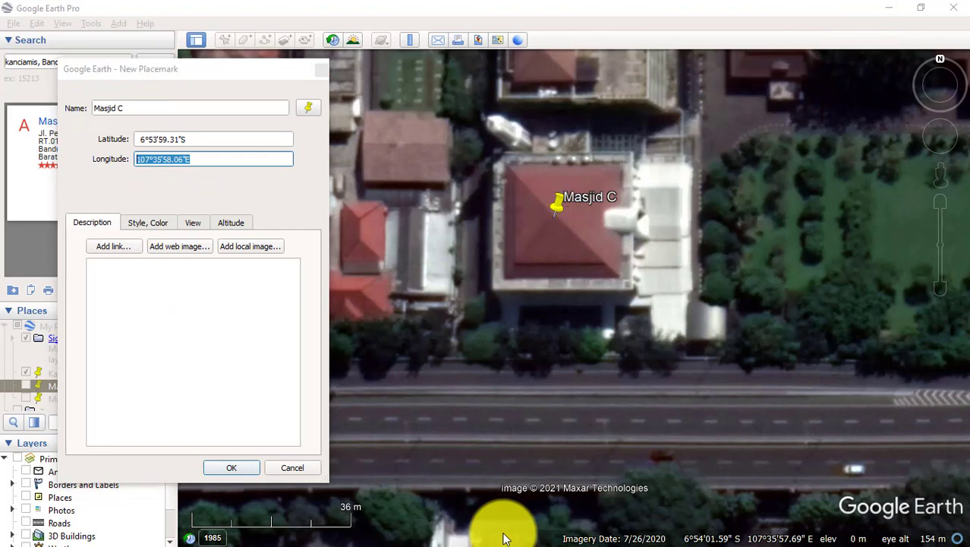
pyautogui.press('super')
pyautogui.hotkey('alt', 'Tab')
pyautogui.hotkey('alt', 'Tab')
pyautogui.hotkey('alt', 'Tab')
pyautogui.hotkey('alt', 'Tab')
pyautogui.hotkey('alt', 'Tab')
pyautogui.hotkey('alt', 'Tab')
pyautogui.hotkey('alt', 'Tab')
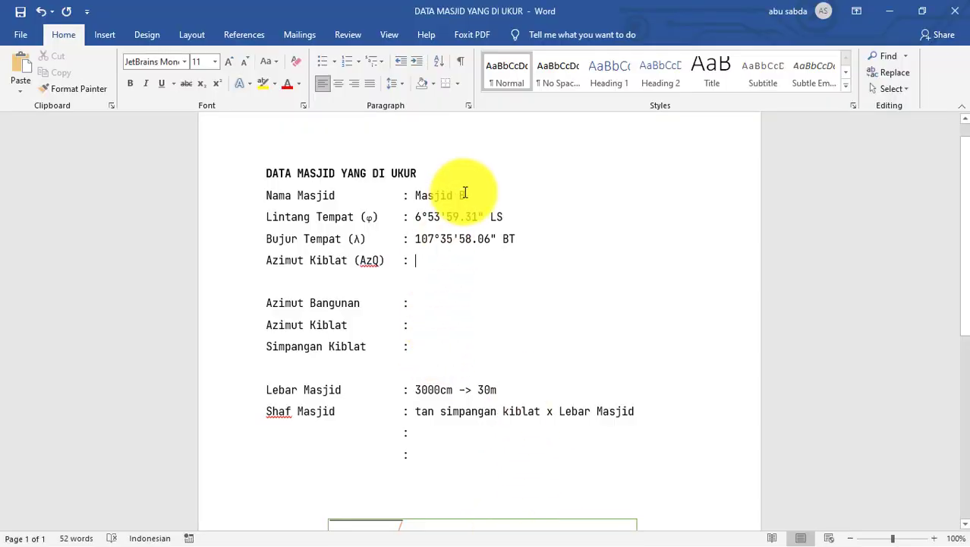
pyautogui.click(467, 194)
pyautogui.press('BackSpace')
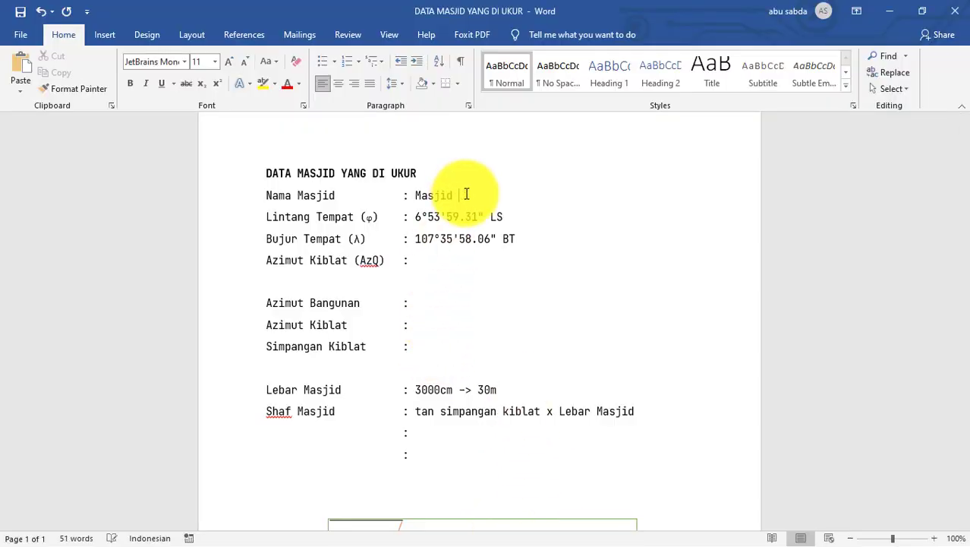
pyautogui.write('C')
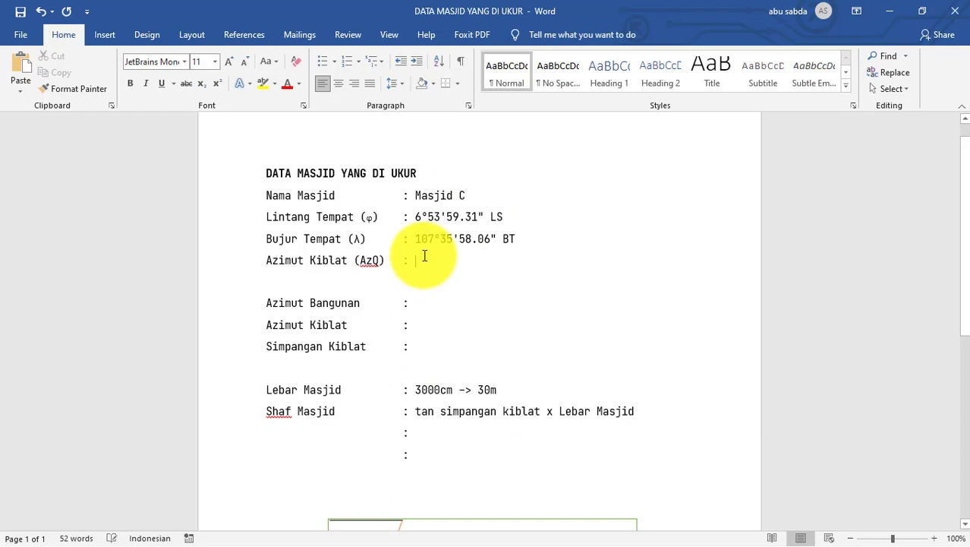
# Step: Switch to Google Earth, save the Masjid C placemark and fly to the Ka'bah (Kiblat) placemark
pyautogui.hotkey('alt', 'Tab')
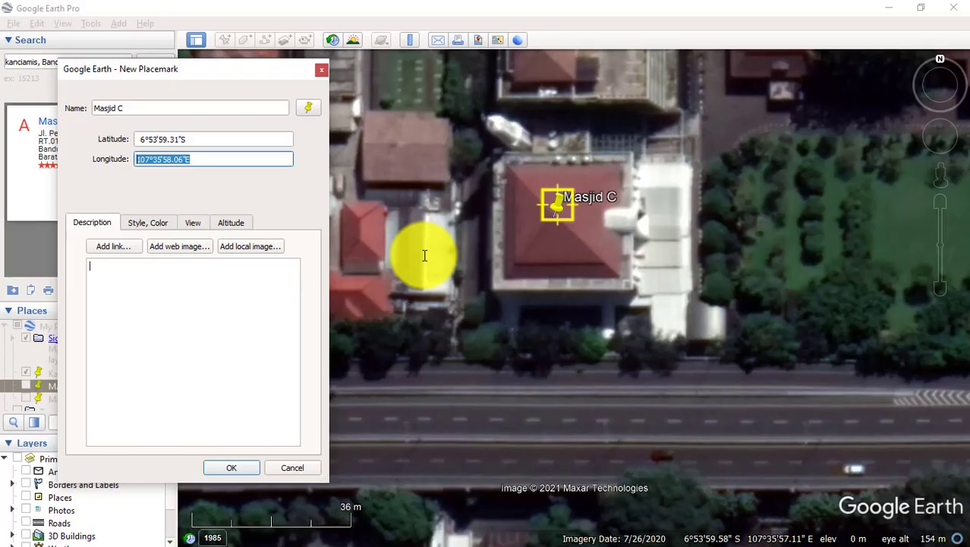
pyautogui.click(248, 468)
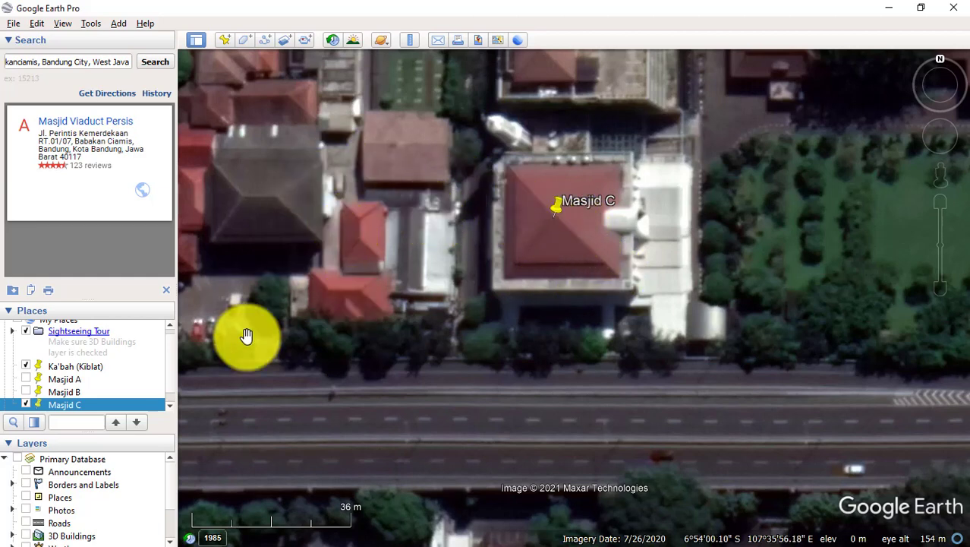
pyautogui.doubleClick(88, 369)
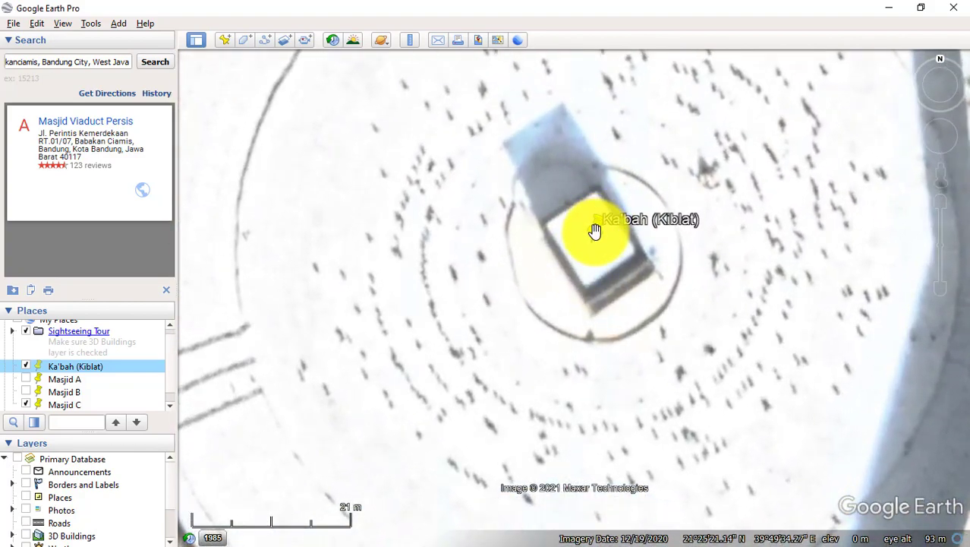
# Step: Inspect the latitude and longitude in the Ka'bah (Kiblat) placemark's properties, and return the view to Masjid C
pyautogui.rightClick(131, 369)
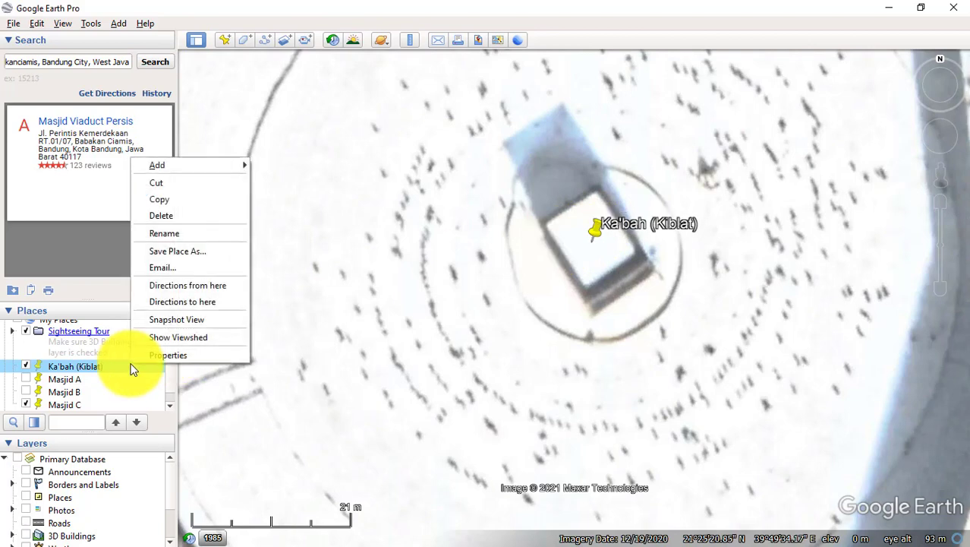
pyautogui.click(157, 356)
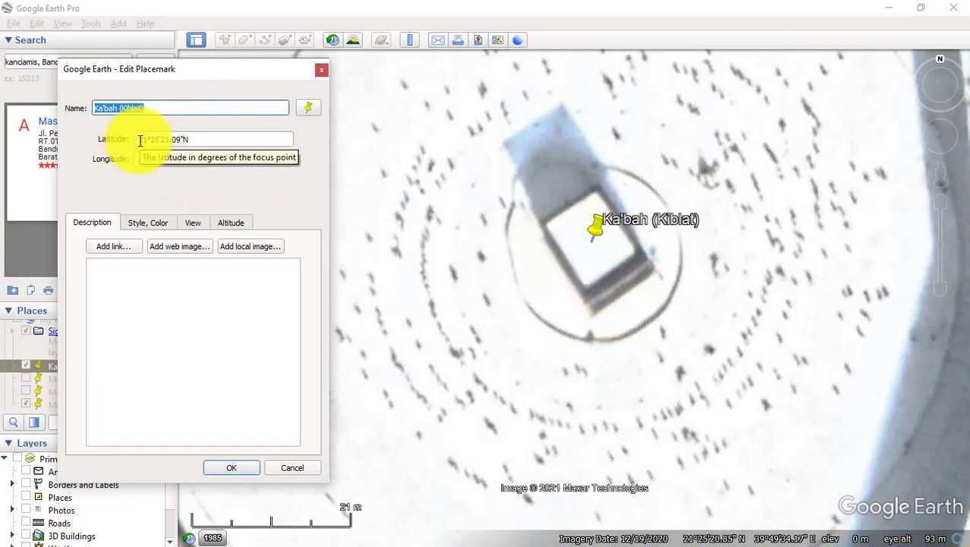
pyautogui.click(199, 141)
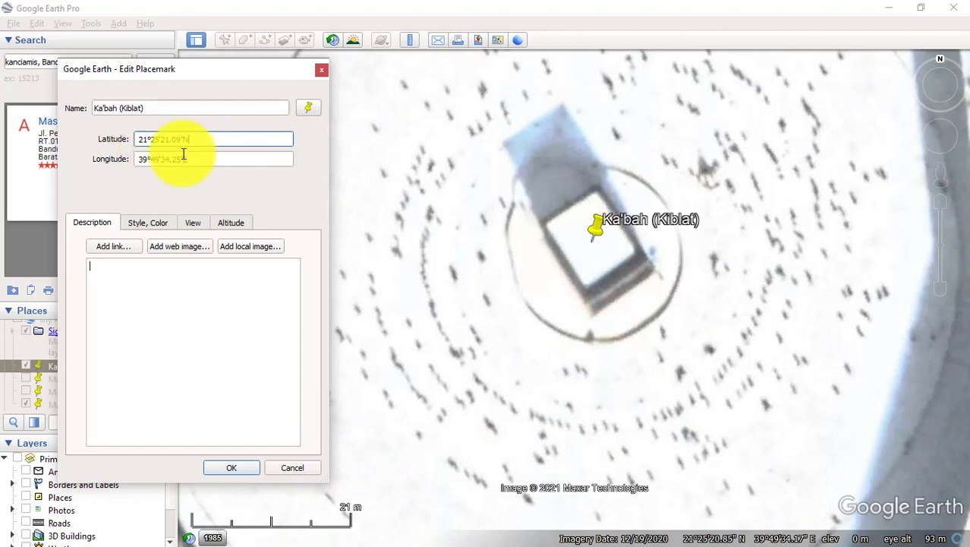
pyautogui.click(139, 160)
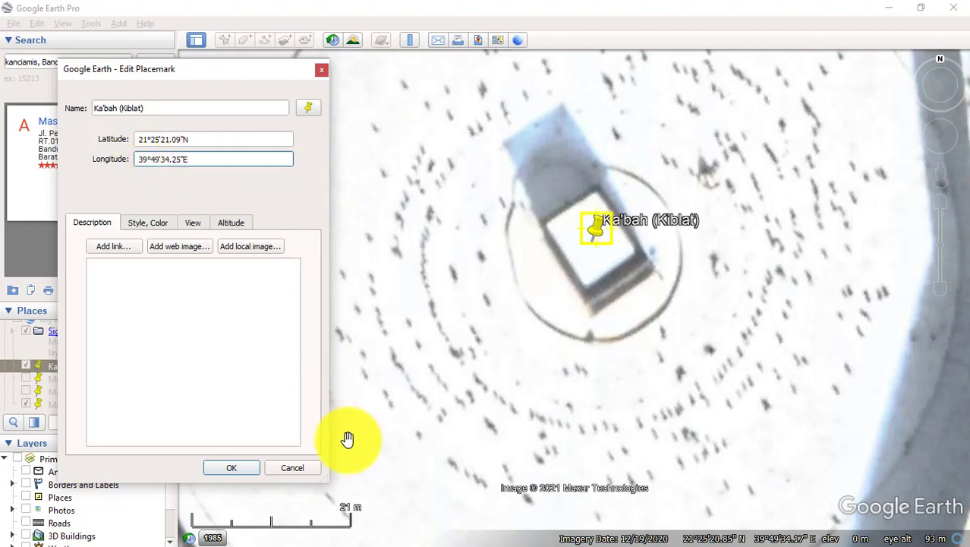
pyautogui.click(294, 467)
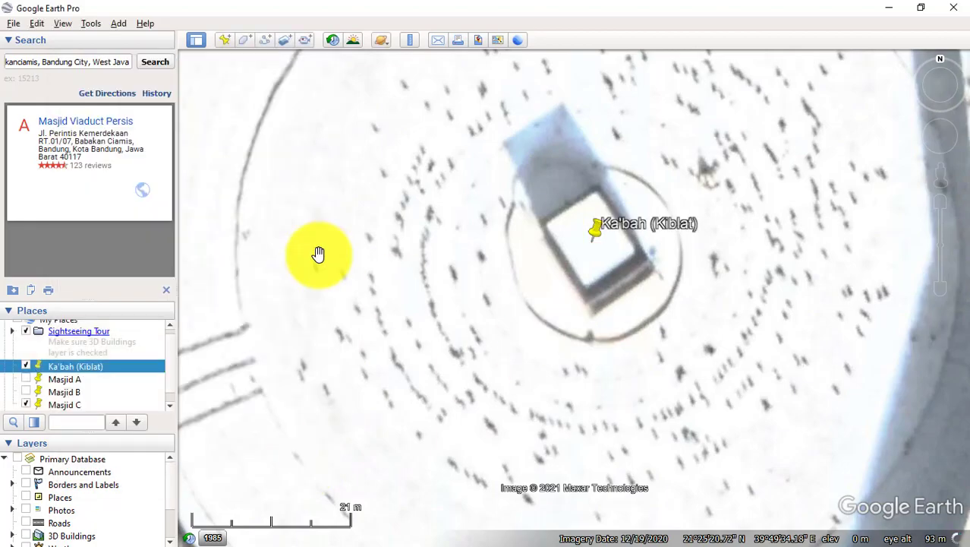
pyautogui.doubleClick(80, 406)
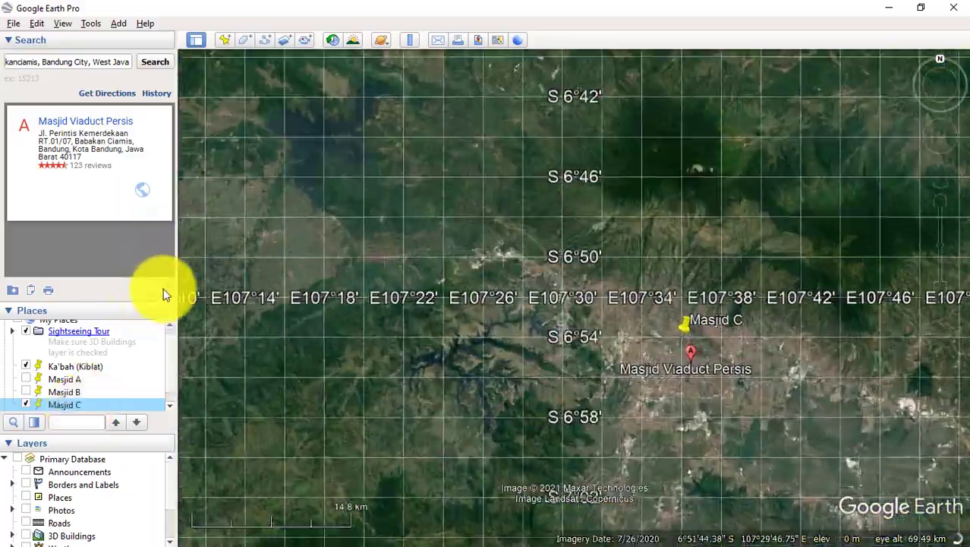
# Step: Clear the search result, measure a ruler line from Masjid C's southeast building corner to the Ka'bah (Kiblat) placemark, and set its length units to Kilometers
pyautogui.click(163, 289)
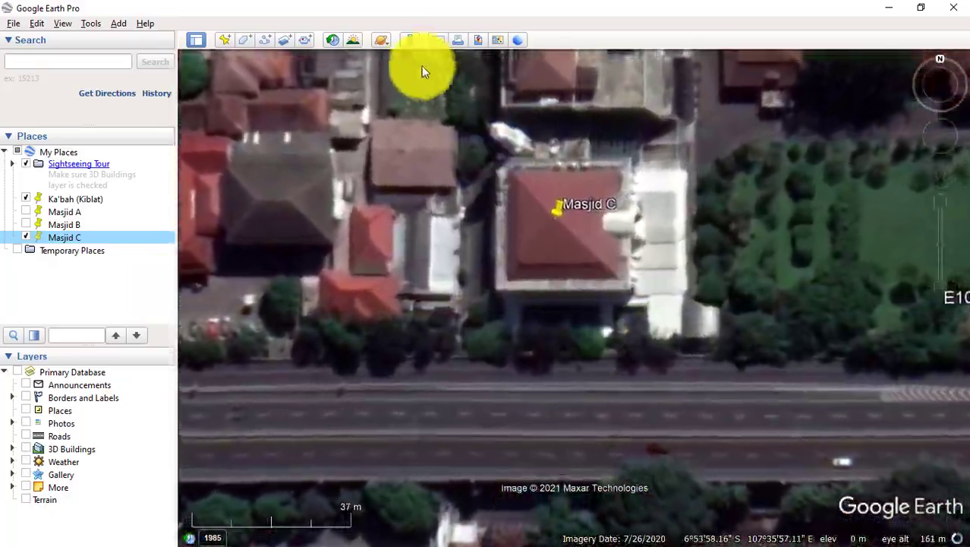
pyautogui.click(412, 42)
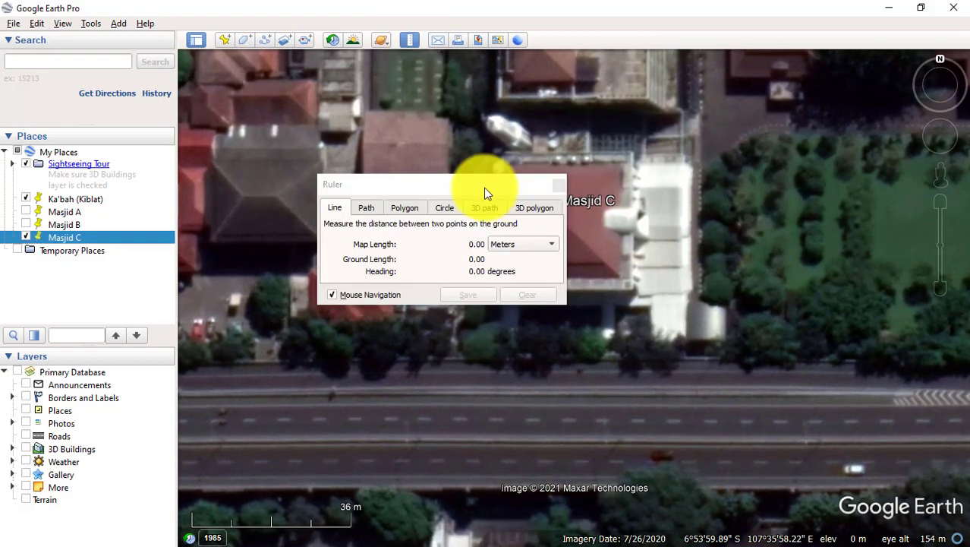
pyautogui.moveTo(486, 188); pyautogui.dragTo(814, 80)
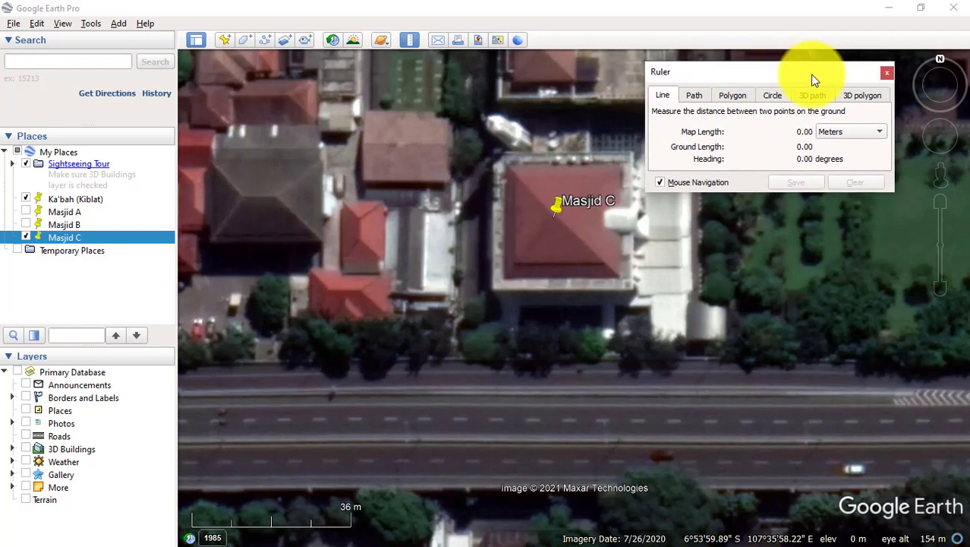
pyautogui.click(631, 287)
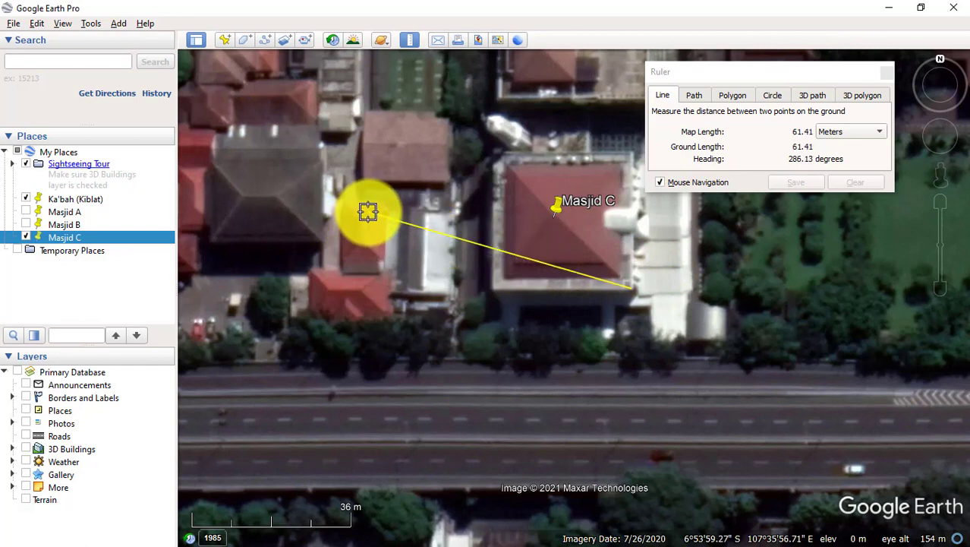
pyautogui.doubleClick(69, 199)
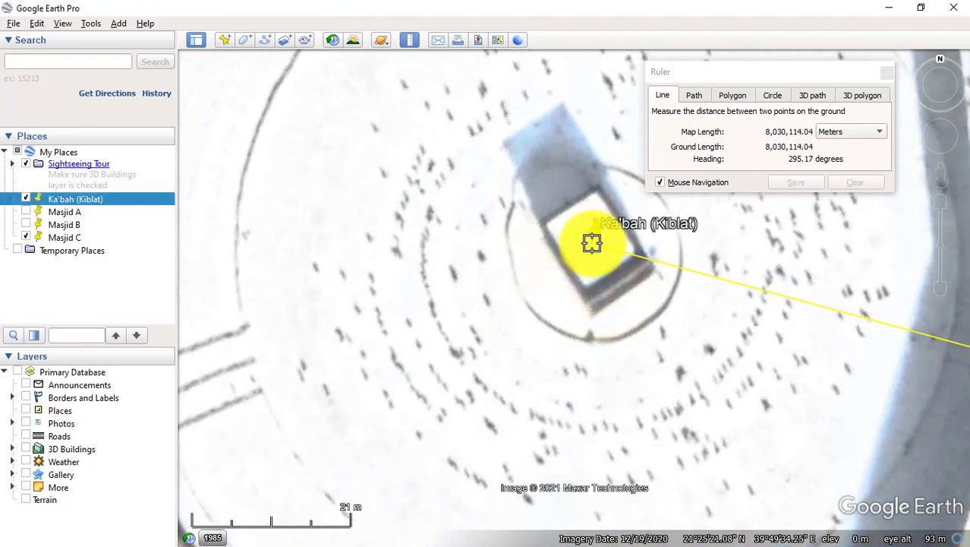
pyautogui.click(591, 243)
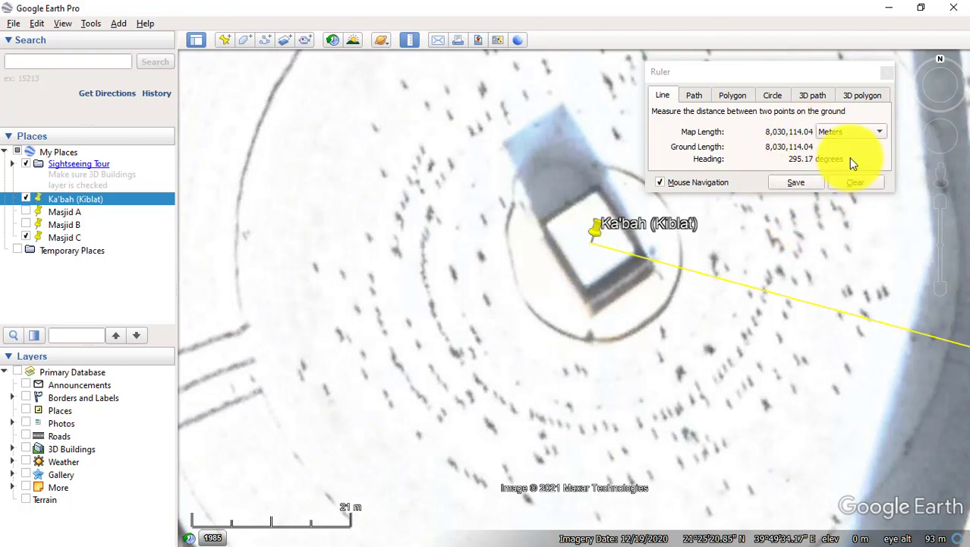
pyautogui.click(877, 132)
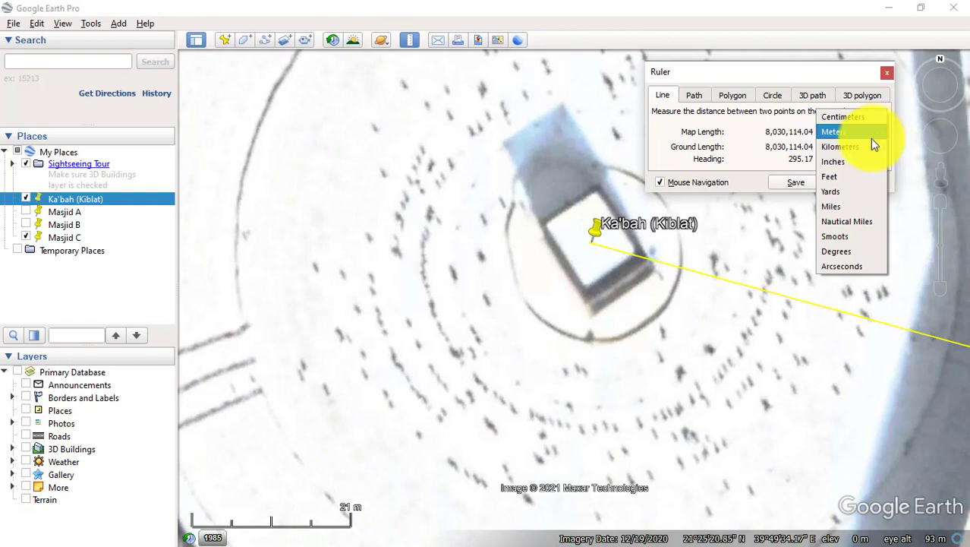
pyautogui.click(860, 148)
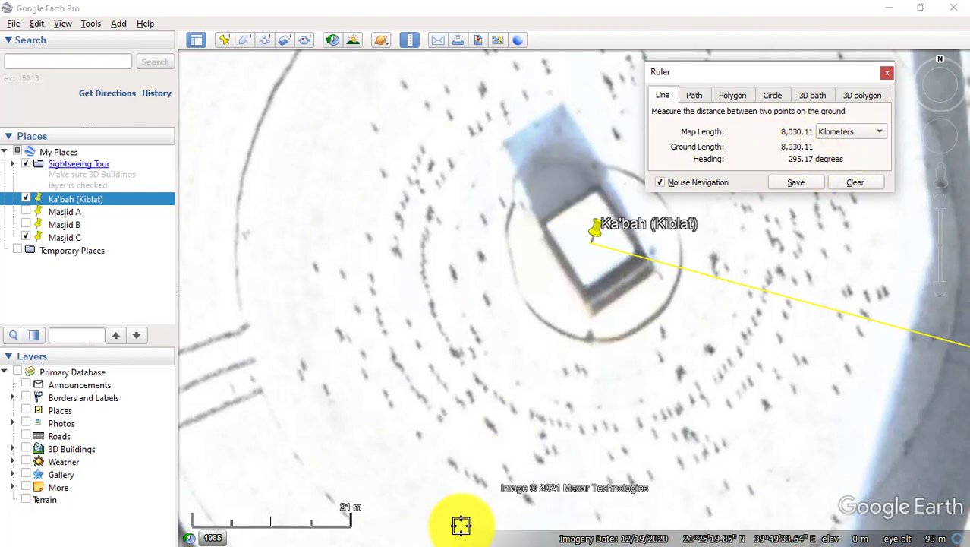
# Step: Switch to the Word document, enter 295.17 for Azimut Kiblat (AzQ), and minimize the document window
pyautogui.hotkey('alt', 'Tab')
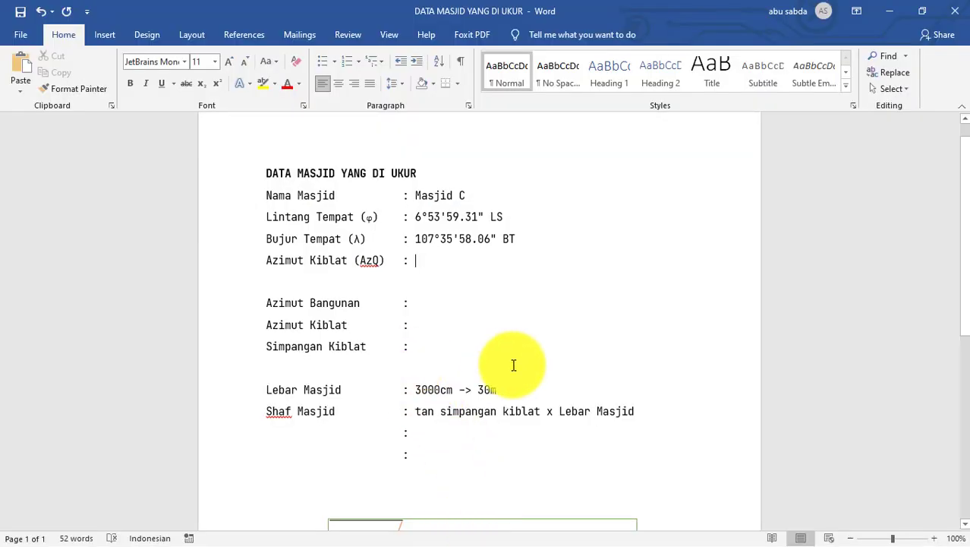
pyautogui.write('295.17')
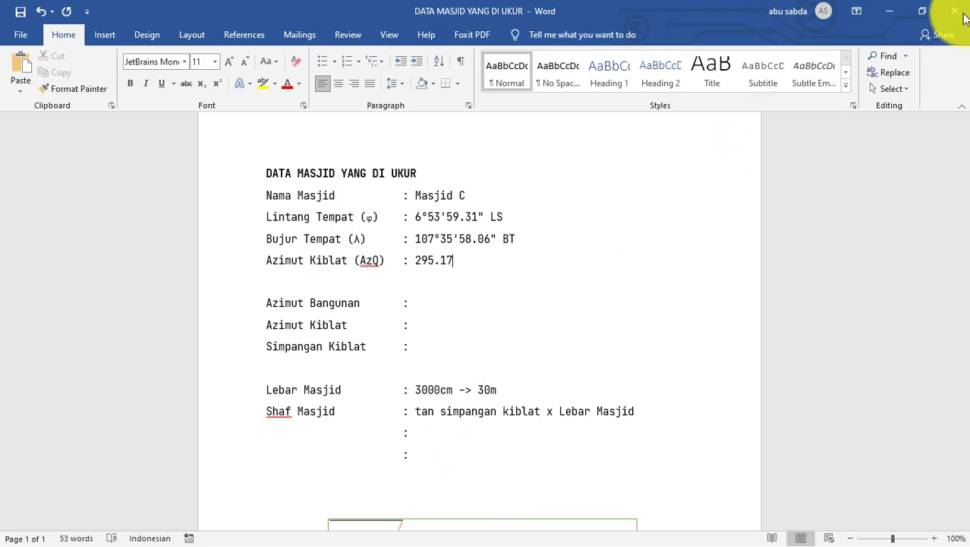
pyautogui.click(892, 17)
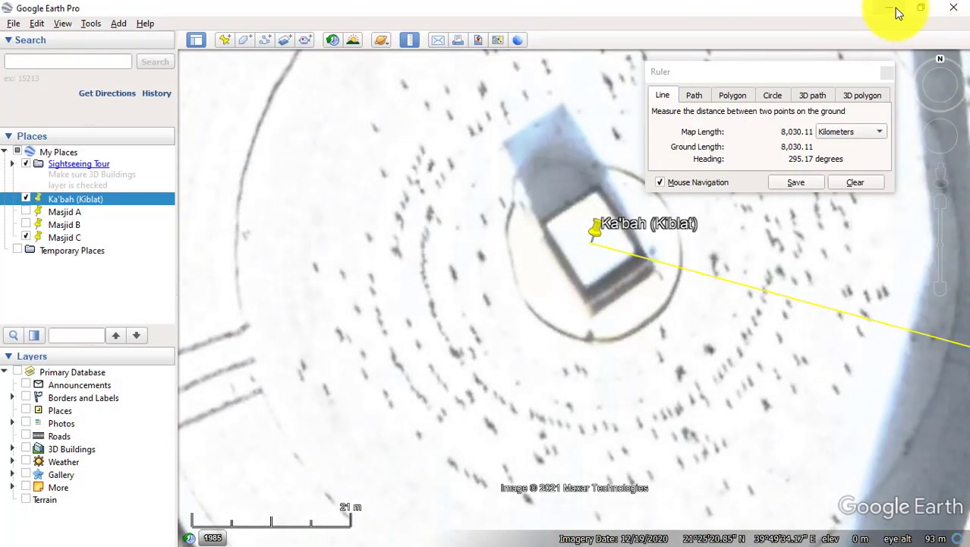
# Step: Clear the open windows away, open DreamCalc and convert 295.17 to degrees, minutes and seconds
pyautogui.hotkey('alt', 'Tab')
pyautogui.hotkey('alt', 'Tab')
pyautogui.hotkey('alt', 'Tab')
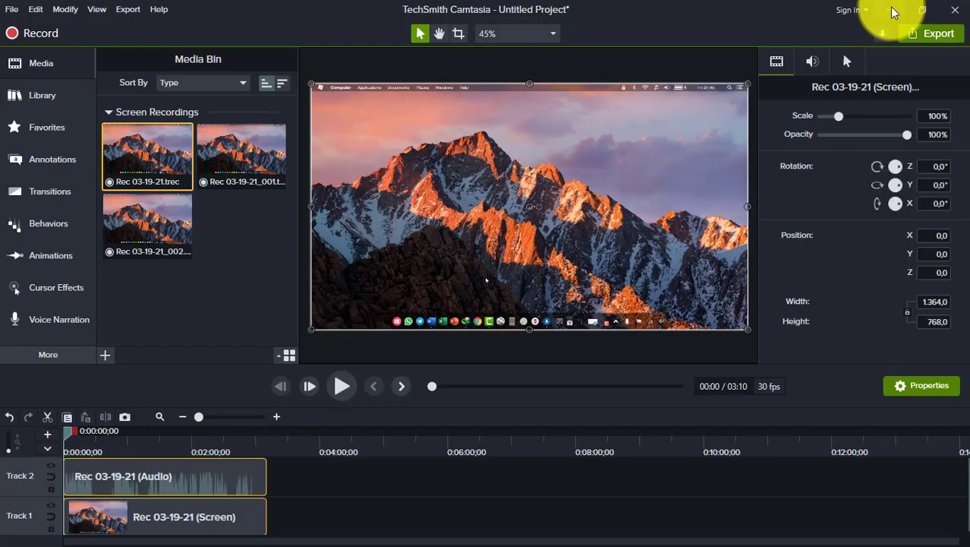
pyautogui.click(893, 11)
pyautogui.click(893, 11)
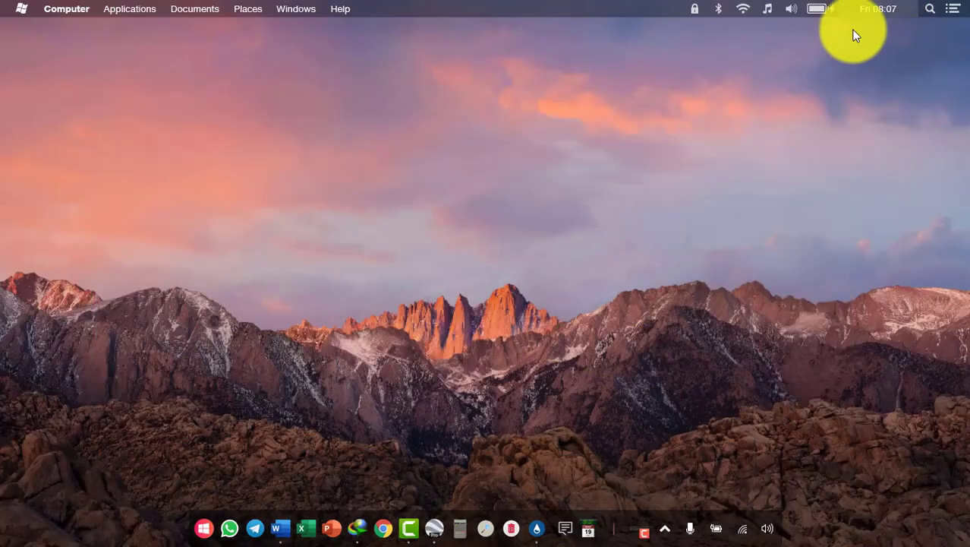
pyautogui.click(459, 524)
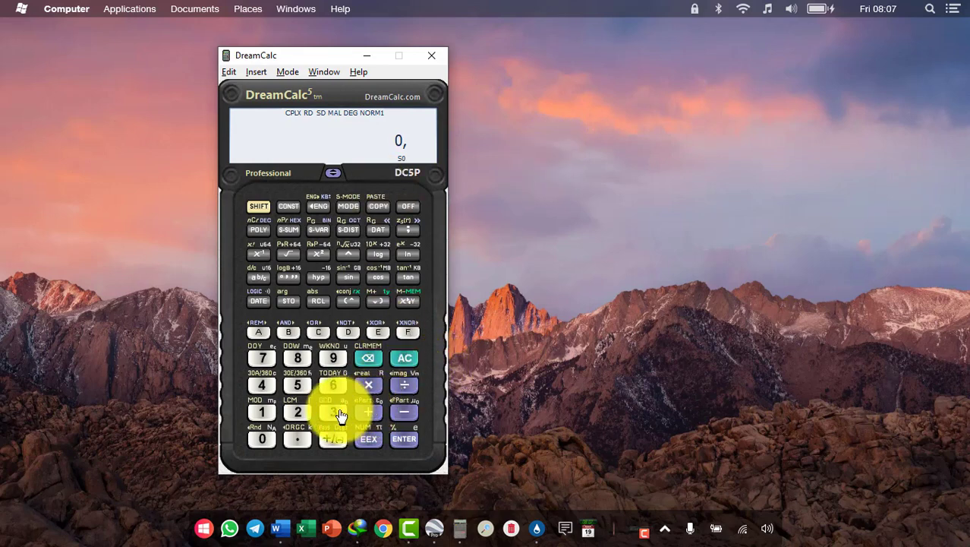
pyautogui.click(298, 412)
pyautogui.click(334, 358)
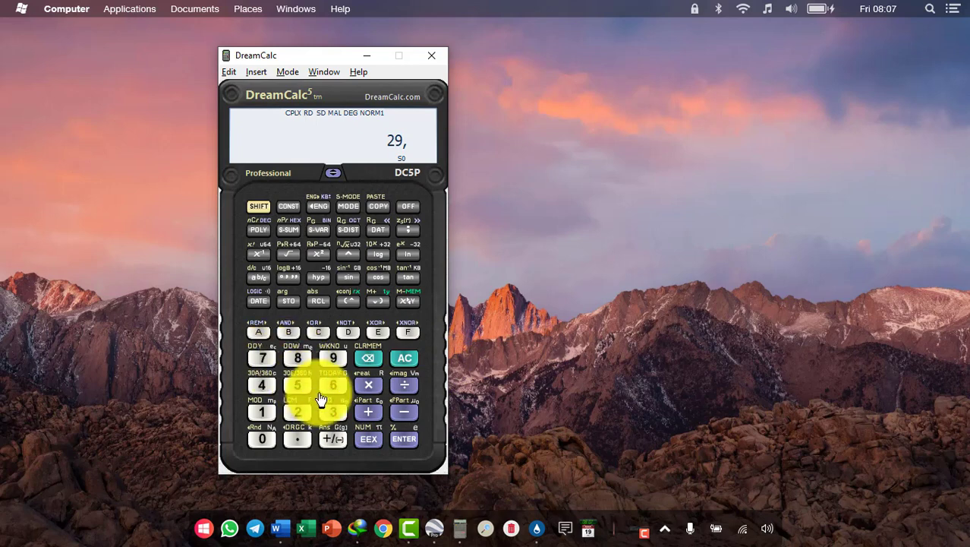
pyautogui.click(297, 385)
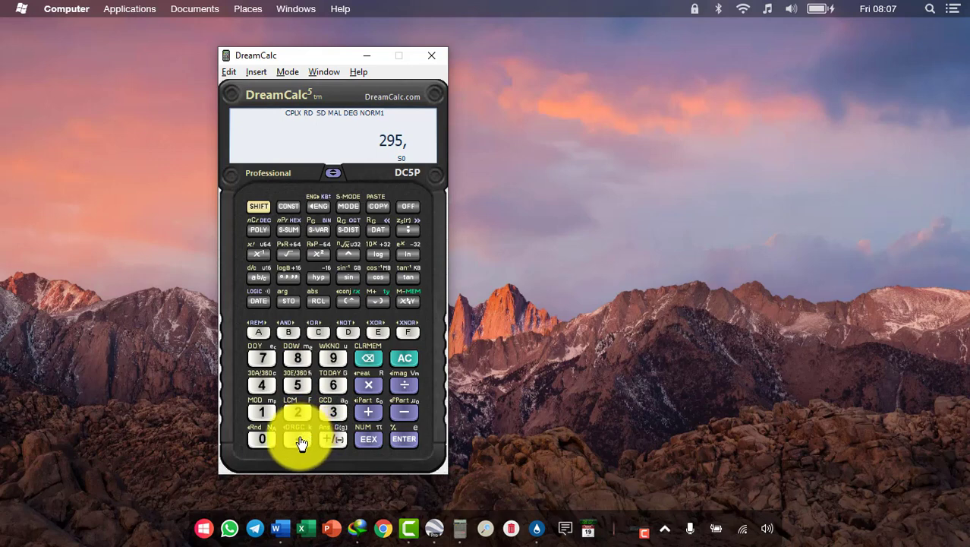
pyautogui.click(262, 414)
pyautogui.click(262, 359)
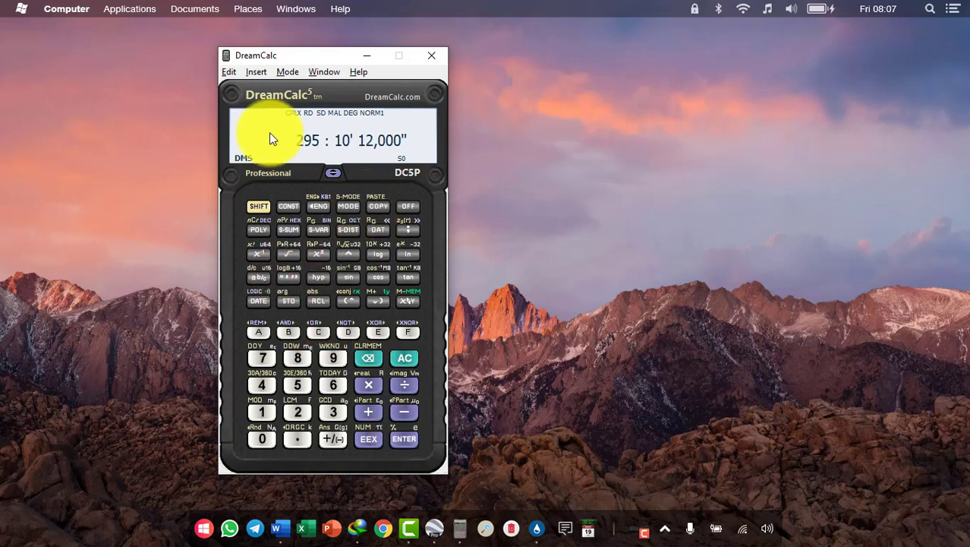
# Step: Copy the converted value from DreamCalc and paste it into Word after "295.17 ->" on the Azimut Kiblat (AzQ) line
pyautogui.click(229, 74)
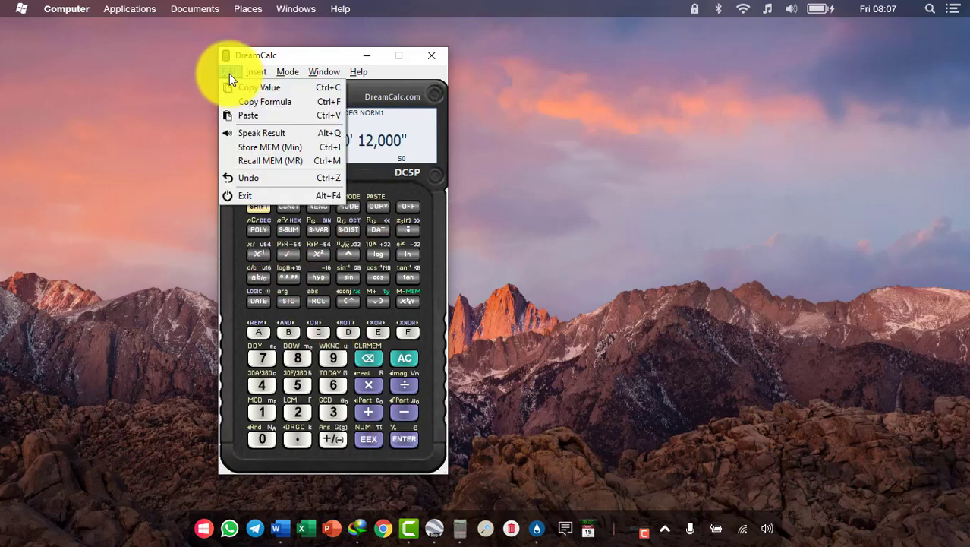
pyautogui.moveTo(240, 71)
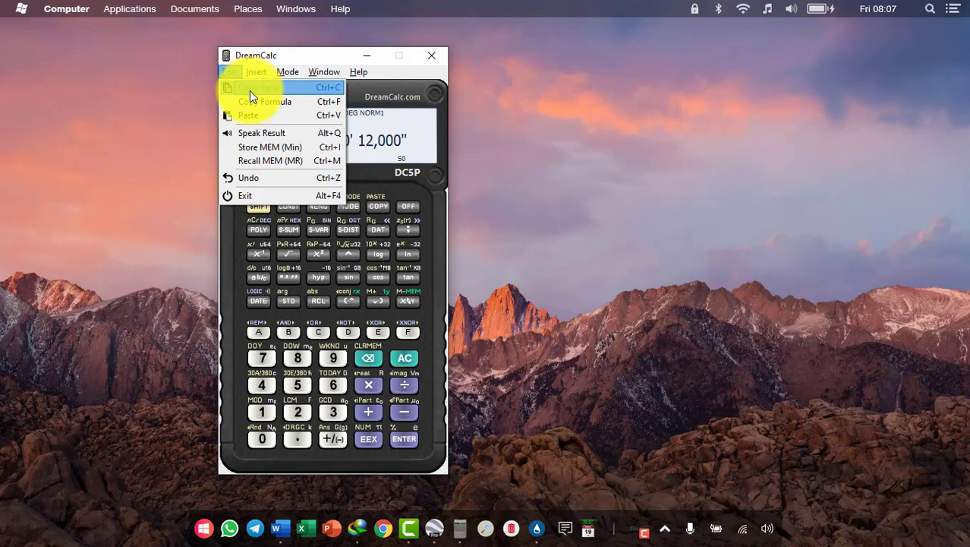
pyautogui.click(249, 90)
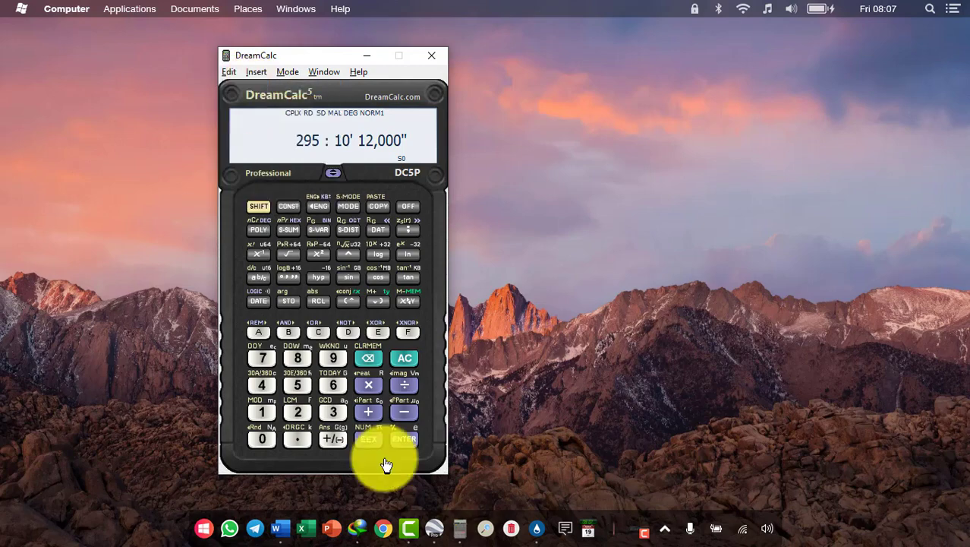
pyautogui.hotkey('alt', 'Tab')
pyautogui.hotkey('alt', 'Tab')
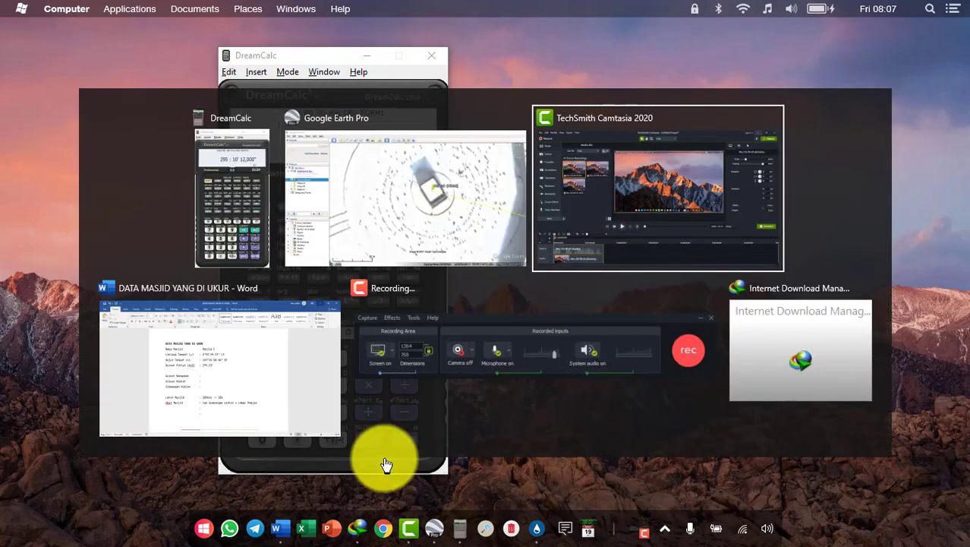
pyautogui.hotkey('alt', 'Tab')
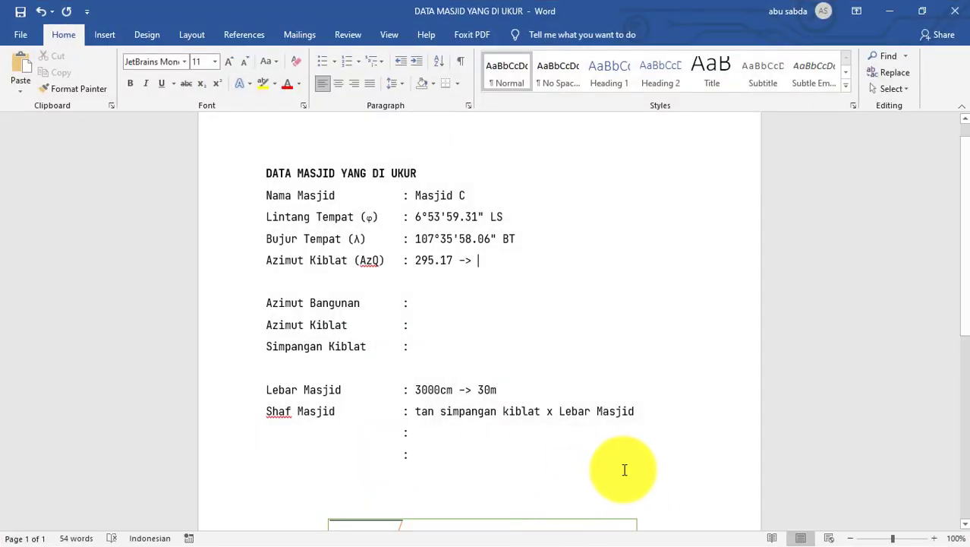
pyautogui.rightClick(481, 263)
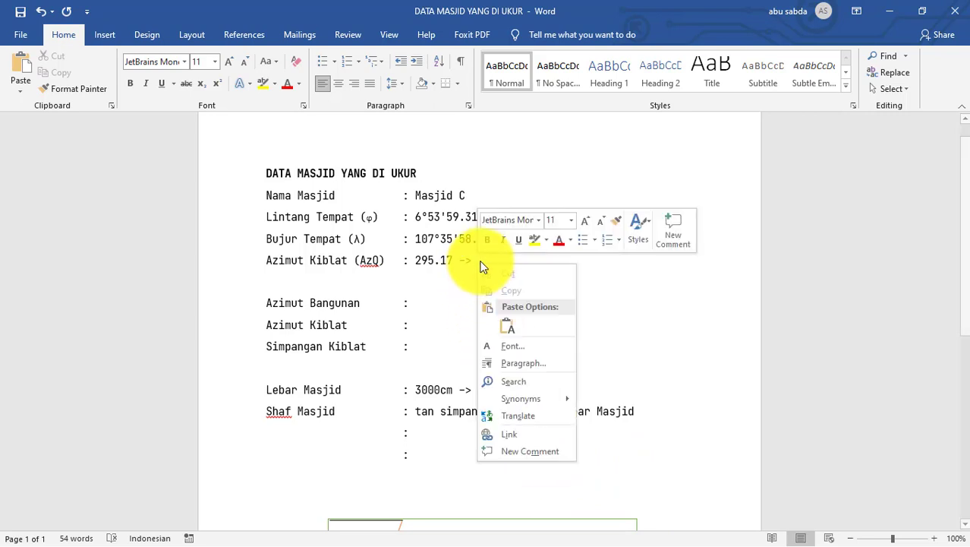
pyautogui.click(510, 328)
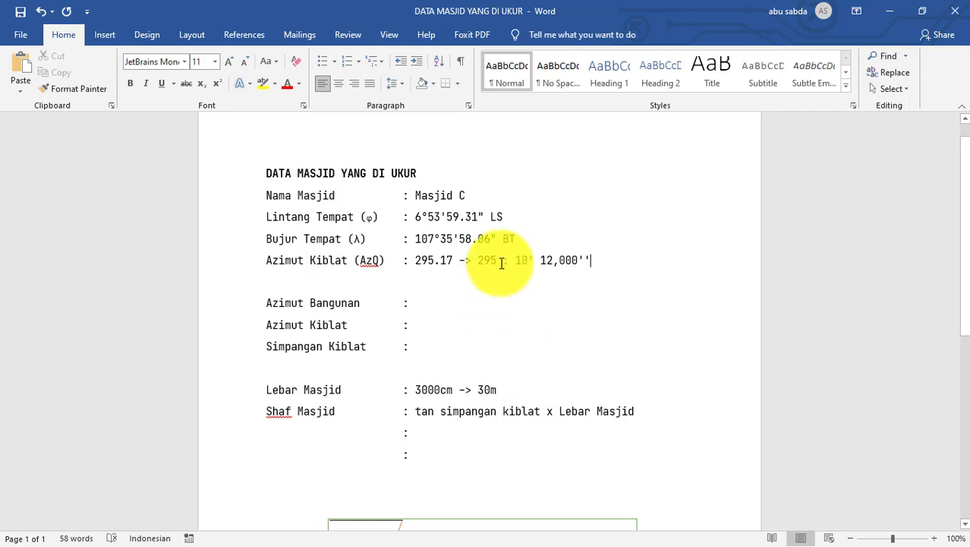
# Step: Clean up the pasted azimuth to read 295° 10' 12'', using the degree symbol copied from the Bujur Tempat line
pyautogui.doubleClick(437, 240)
pyautogui.hotkey('ctrl', 'c')
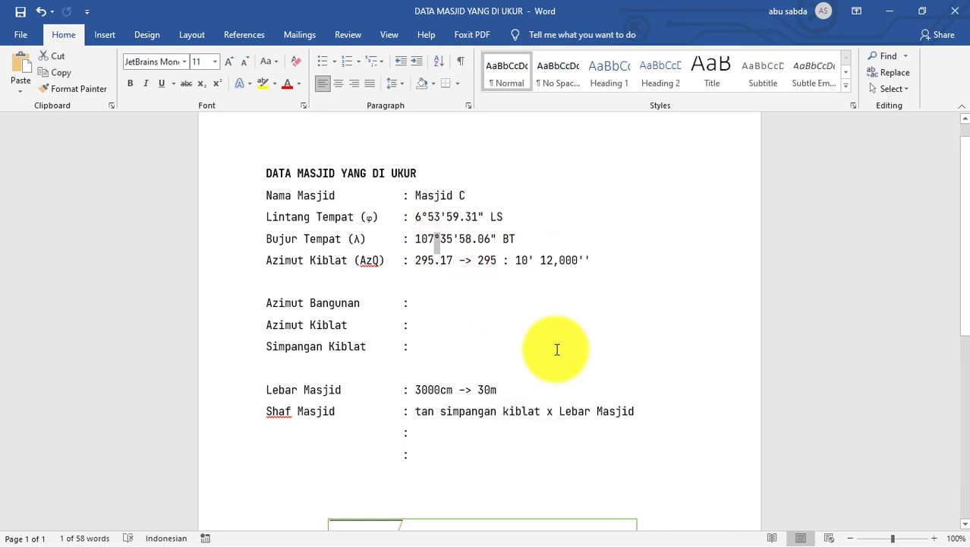
pyautogui.click(497, 261)
pyautogui.hotkey('ctrl', 'v')
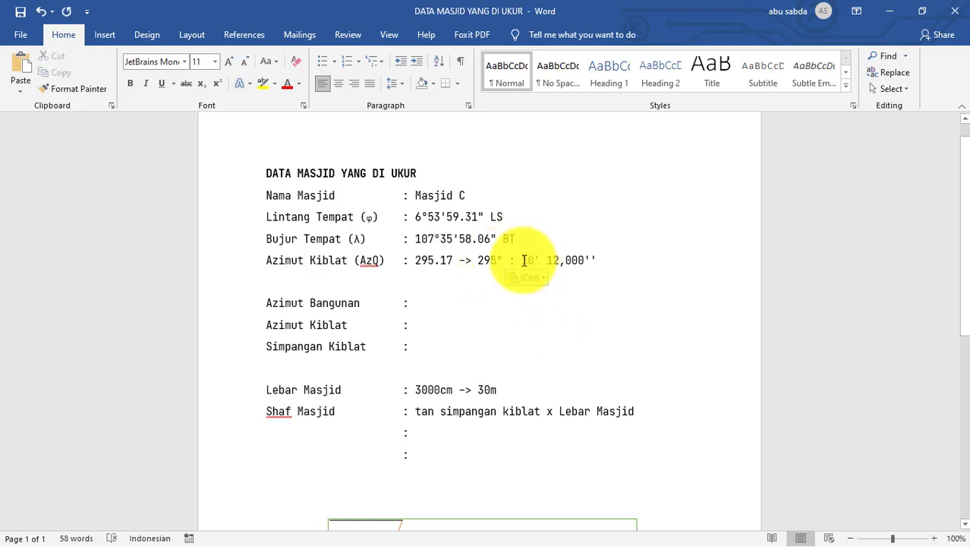
pyautogui.press('Delete')
pyautogui.press('Delete')
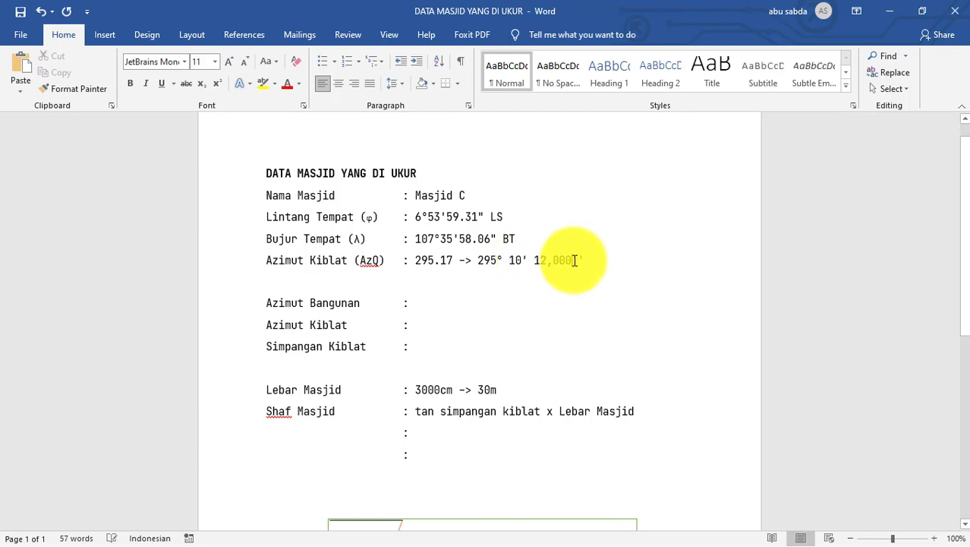
pyautogui.press('BackSpace')
pyautogui.press('BackSpace')
pyautogui.press('BackSpace')
pyautogui.press('BackSpace')
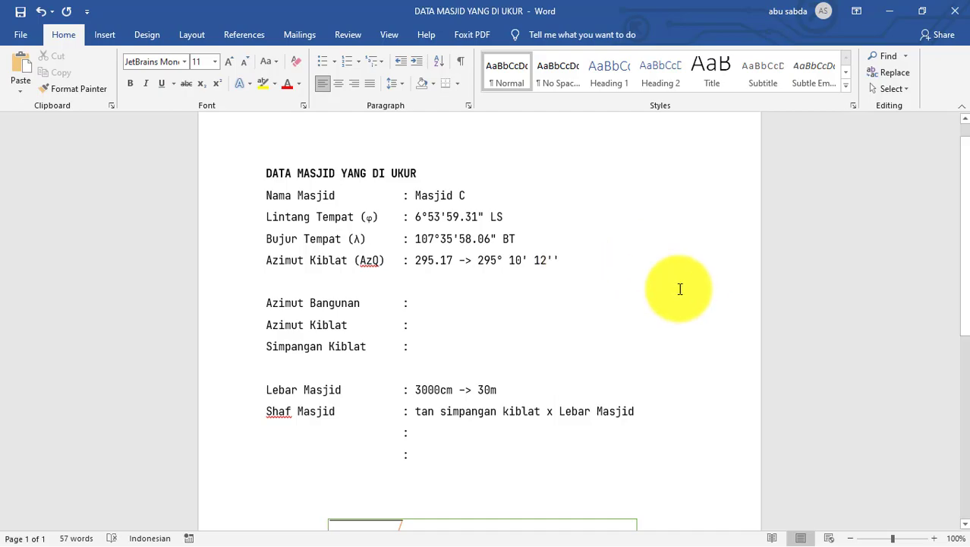
# Step: Switch to Google Earth, return to Masjid C and save the ruler line as a path named Garis Arah Kiblat Masjid C
pyautogui.hotkey('alt', 'Tab')
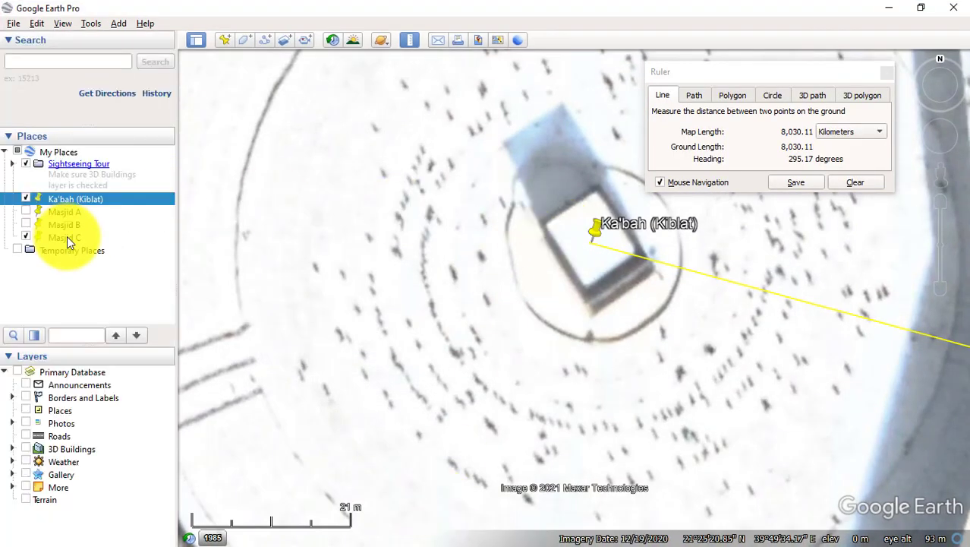
pyautogui.doubleClick(67, 237)
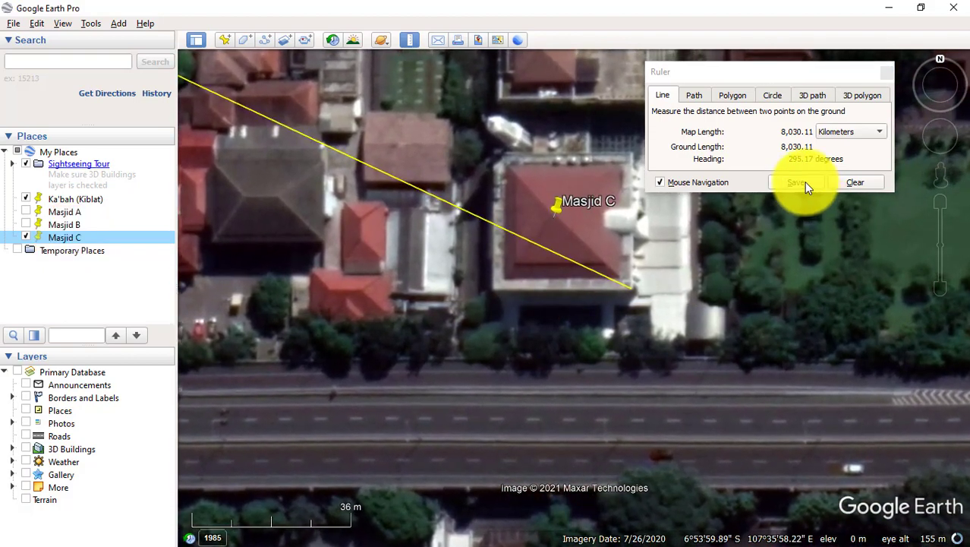
pyautogui.click(804, 183)
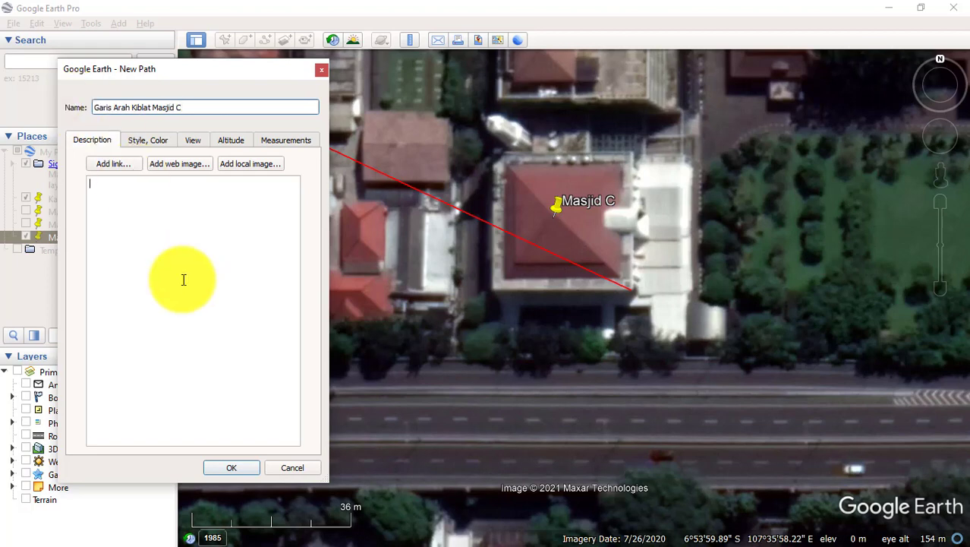
pyautogui.click(230, 467)
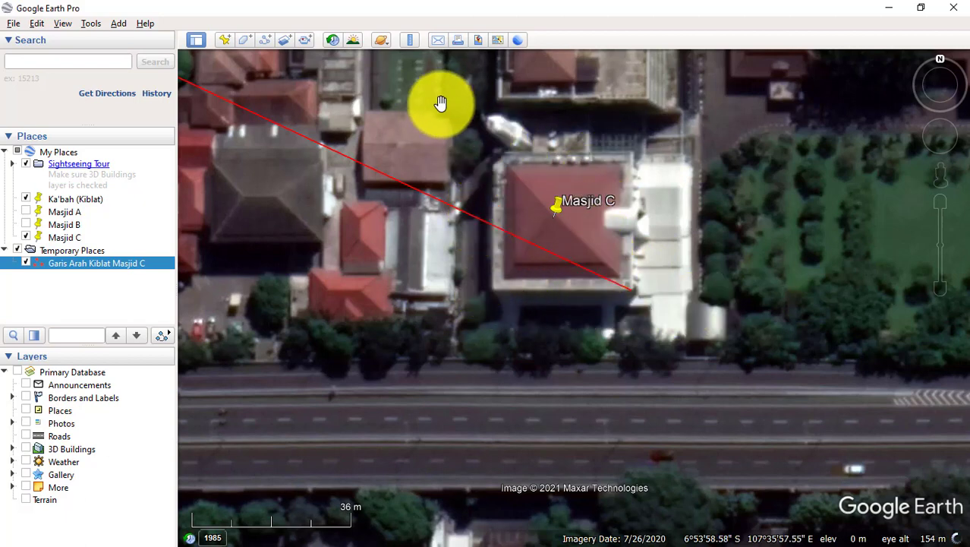
# Step: Measure the building's heading with a new ruler line running west from Masjid C's southeast corner along its south wall
pyautogui.click(410, 43)
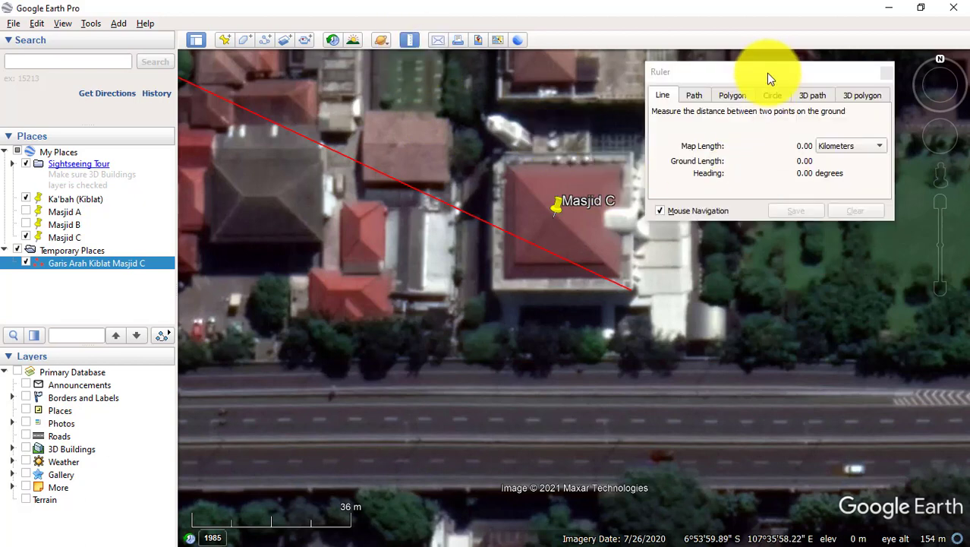
pyautogui.click(631, 289)
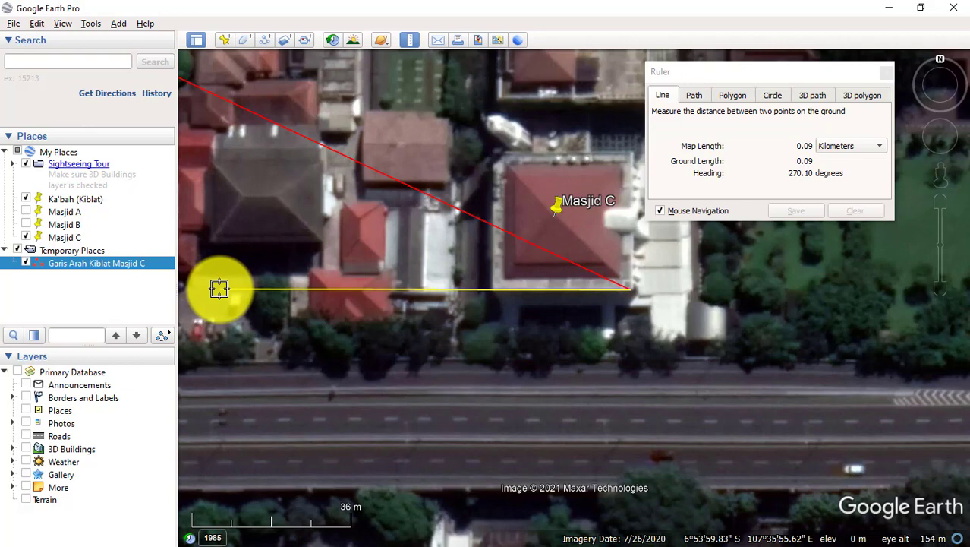
# Step: Switch to the Word data sheet and enter 270° as the Azimut Bangunan value
pyautogui.hotkey('alt', 'Tab')
pyautogui.hotkey('alt', 'Tab')
pyautogui.hotkey('alt', 'Tab')
pyautogui.hotkey('alt', 'Tab')
pyautogui.hotkey('alt', 'Tab')
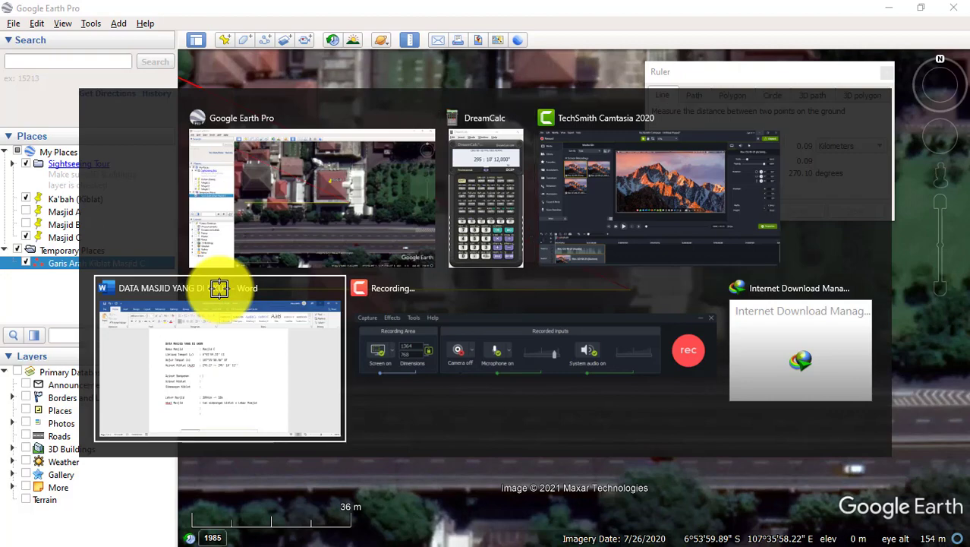
pyautogui.hotkey('alt', 'Tab')
pyautogui.hotkey('alt', 'Tab')
pyautogui.hotkey('alt', 'Tab')
pyautogui.hotkey('alt', 'Tab')
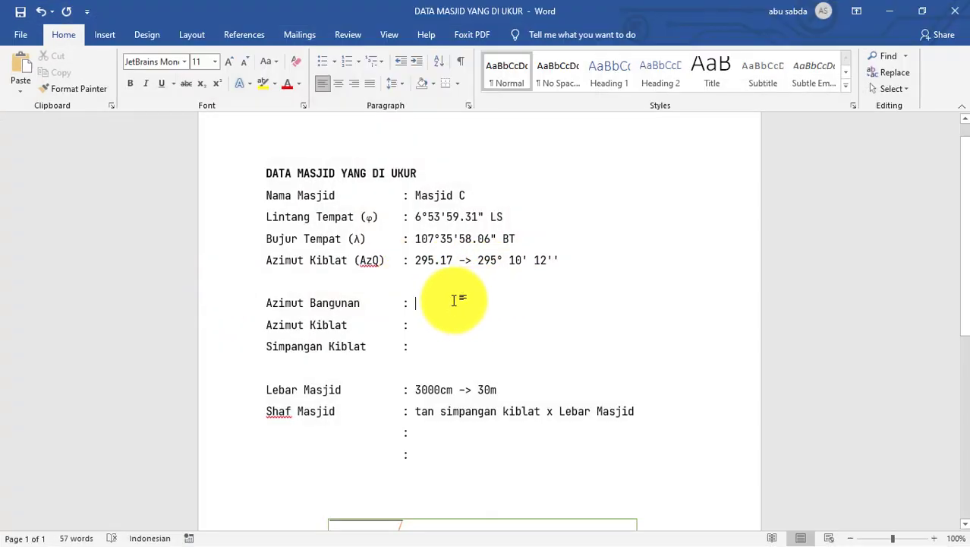
pyautogui.write('2')
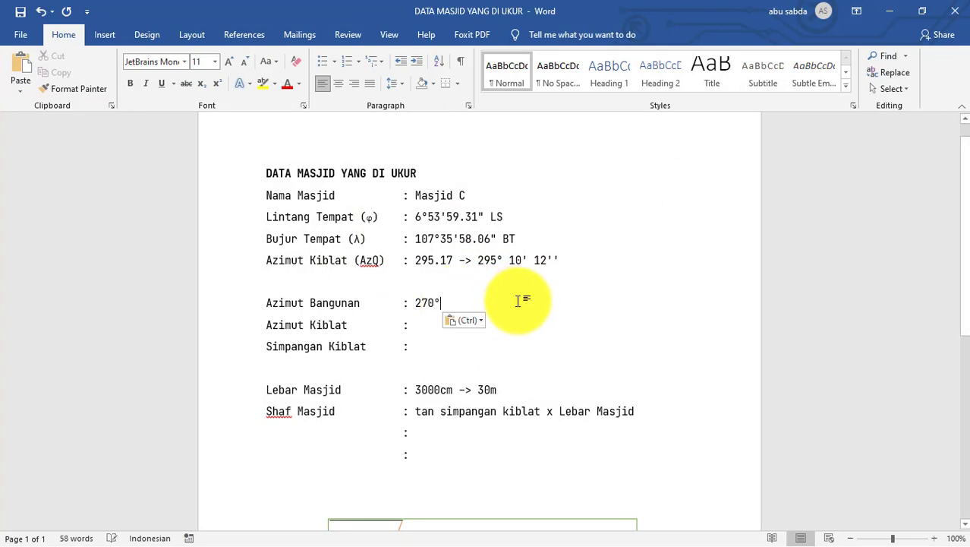
# Step: Copy 295.17 from the Azimut Kiblat (AzQ) line into the empty Azimut Kiblat line
pyautogui.click(422, 326)
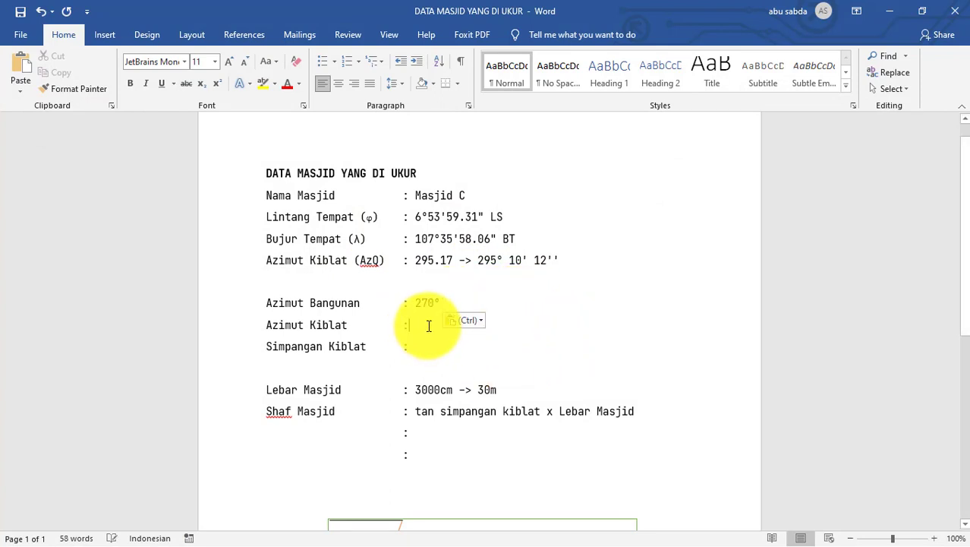
pyautogui.moveTo(416, 262); pyautogui.dragTo(452, 262)
pyautogui.hotkey('ctrl', 'c')
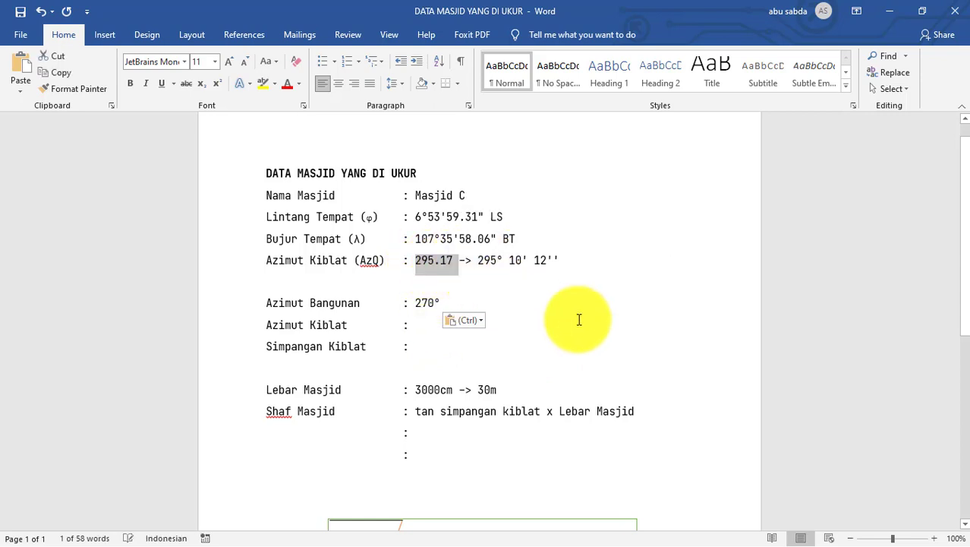
pyautogui.click(418, 324)
pyautogui.hotkey('ctrl', 'v')
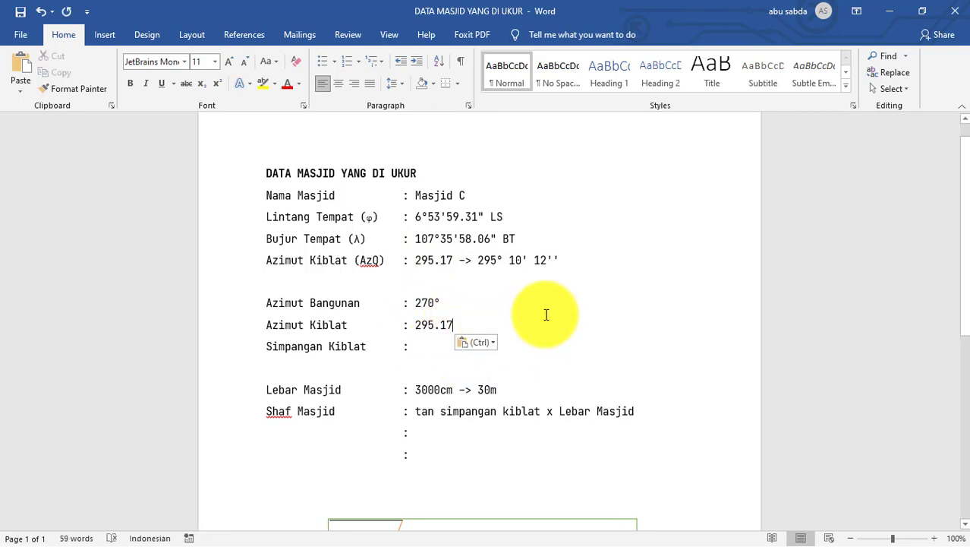
# Step: Copy the degree symbol from the Azimut Bangunan value and add it after 295.17 on both Azimut Kiblat lines
pyautogui.doubleClick(439, 303)
pyautogui.hotkey('ctrl', 'c')
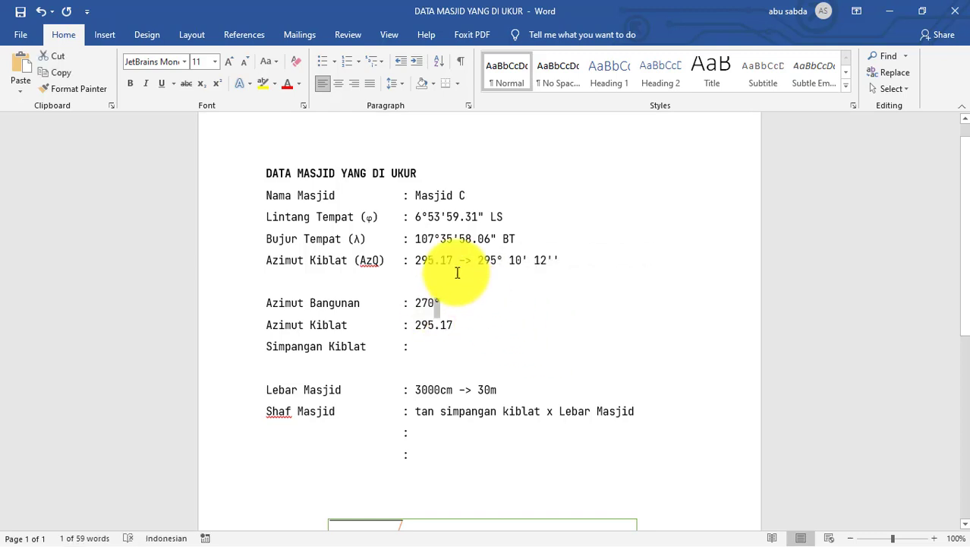
pyautogui.click(453, 262)
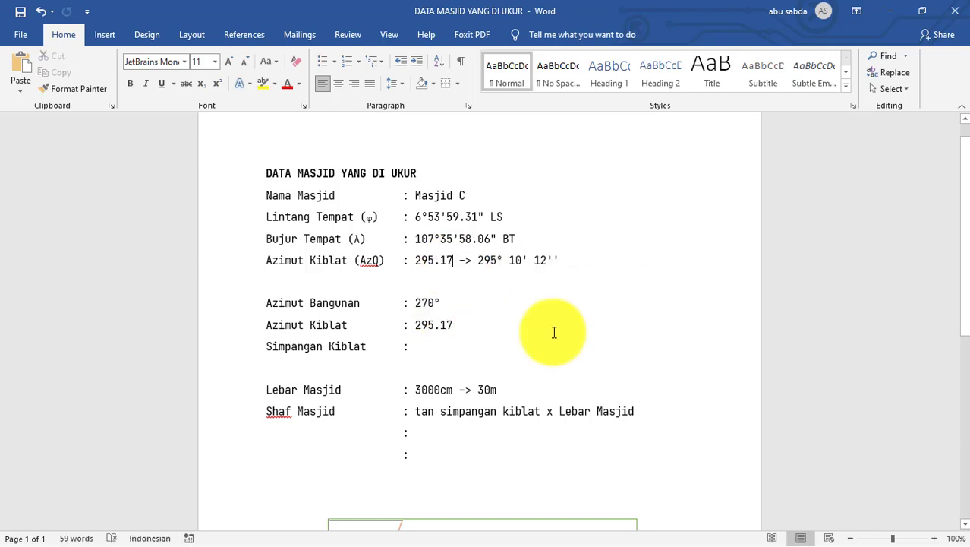
pyautogui.hotkey('ctrl', 'v')
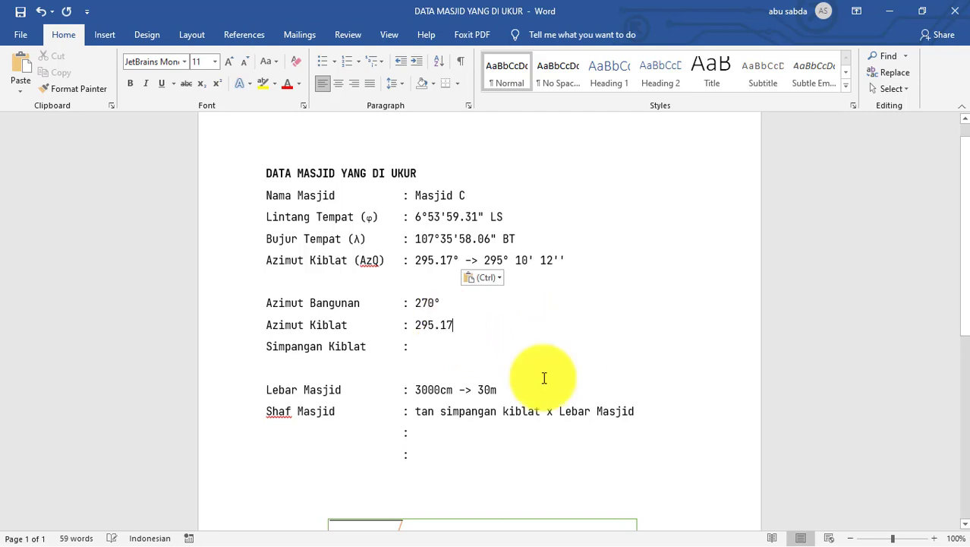
pyautogui.hotkey('ctrl', 'v')
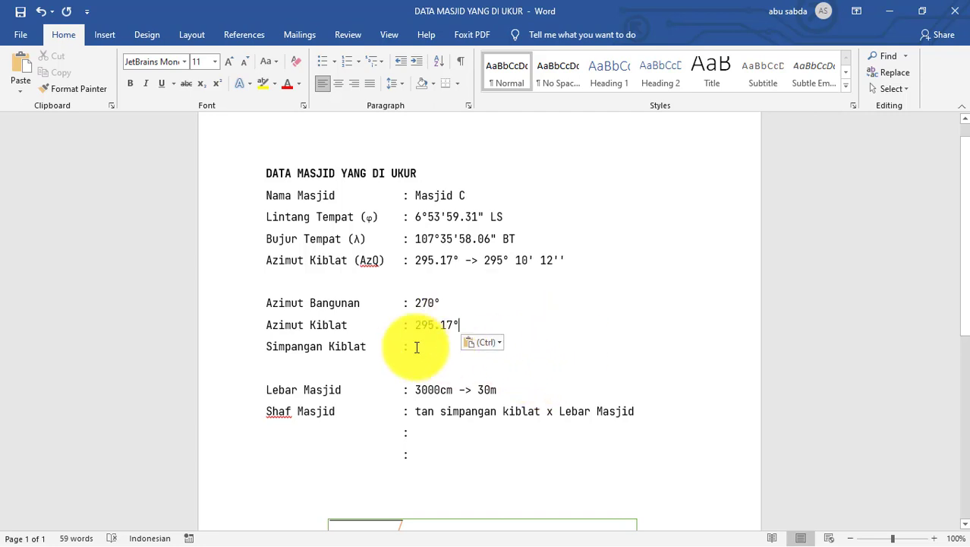
# Step: Enter 25.17° as the Simpangan Kiblat value and colour it red
pyautogui.click(415, 346)
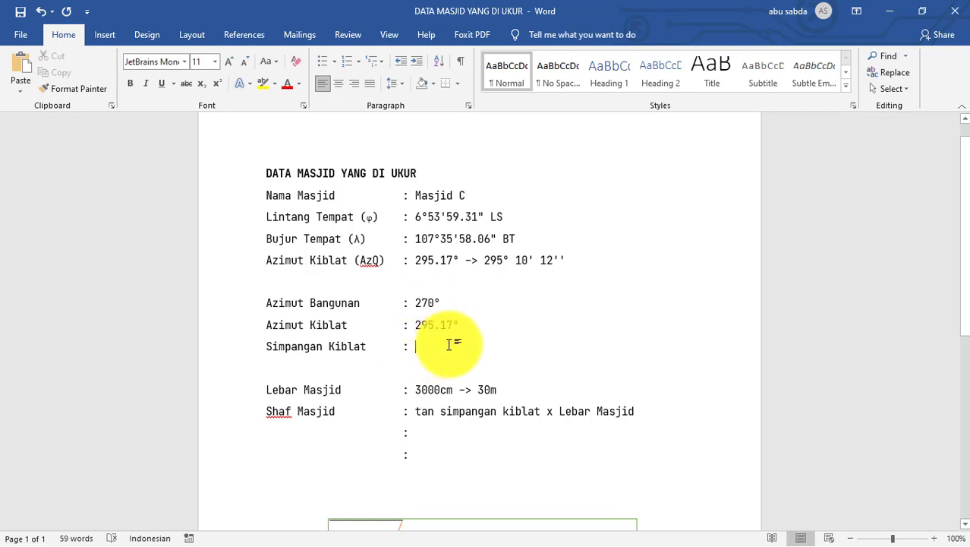
pyautogui.write('2')
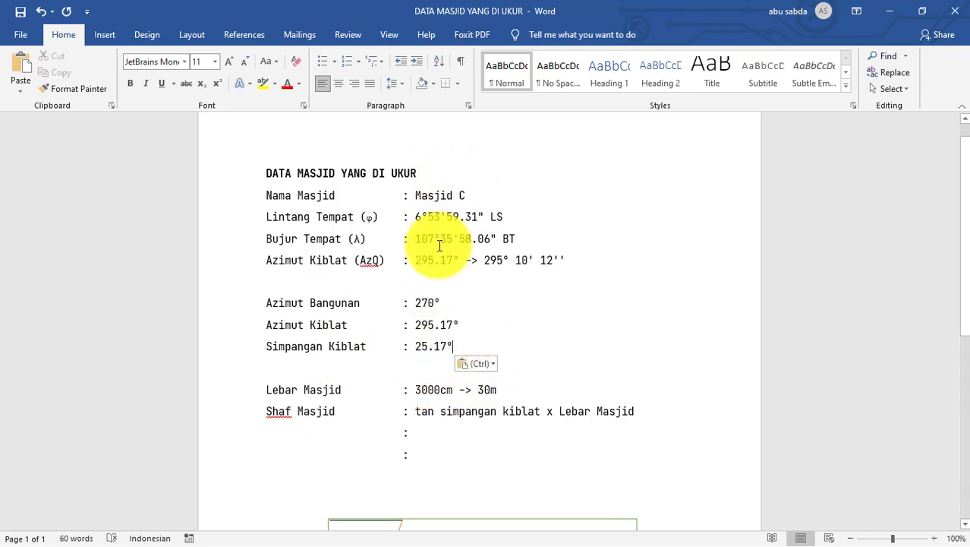
pyautogui.moveTo(455, 343); pyautogui.dragTo(413, 347)
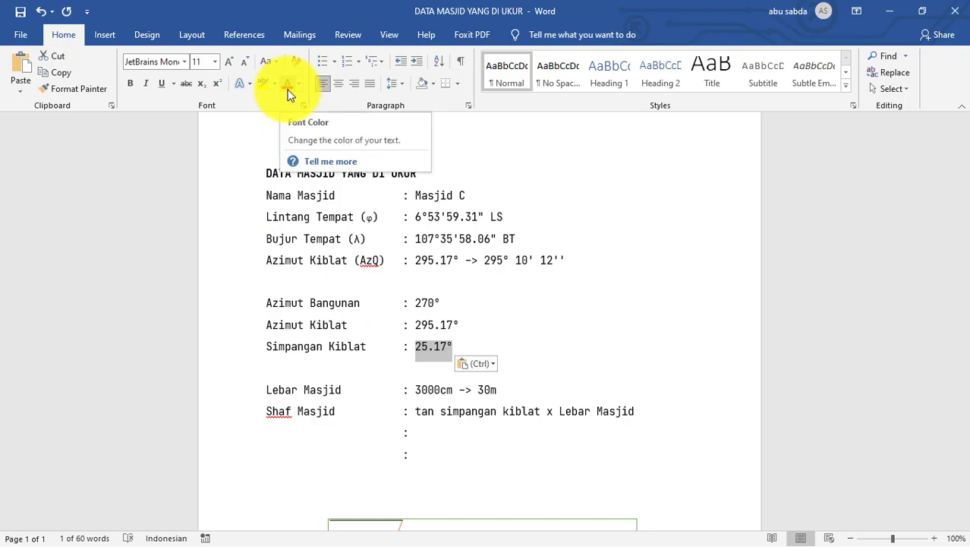
pyautogui.click(476, 343)
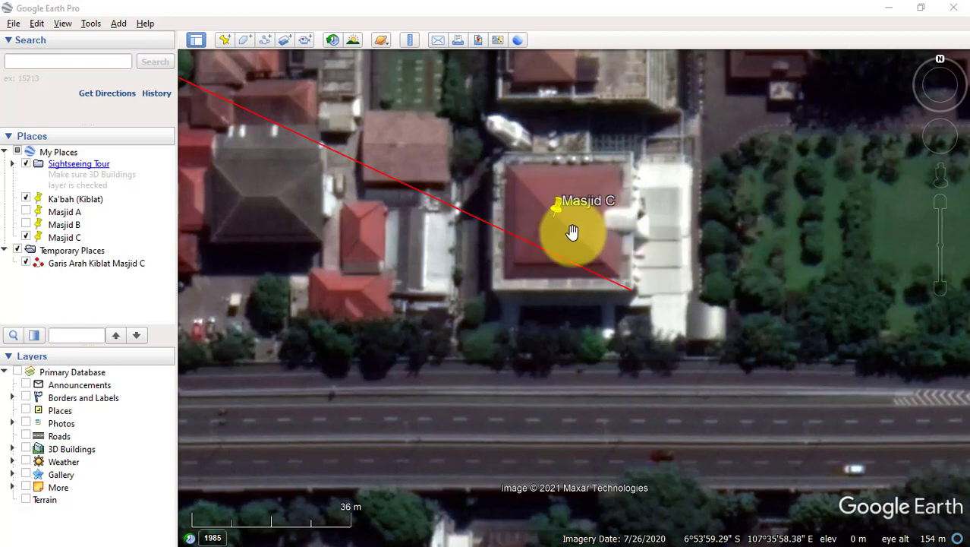
# Step: Measure Masjid C's west wall from its southwest to its northwest corner with a ruler line in centimeters
pyautogui.click(410, 40)
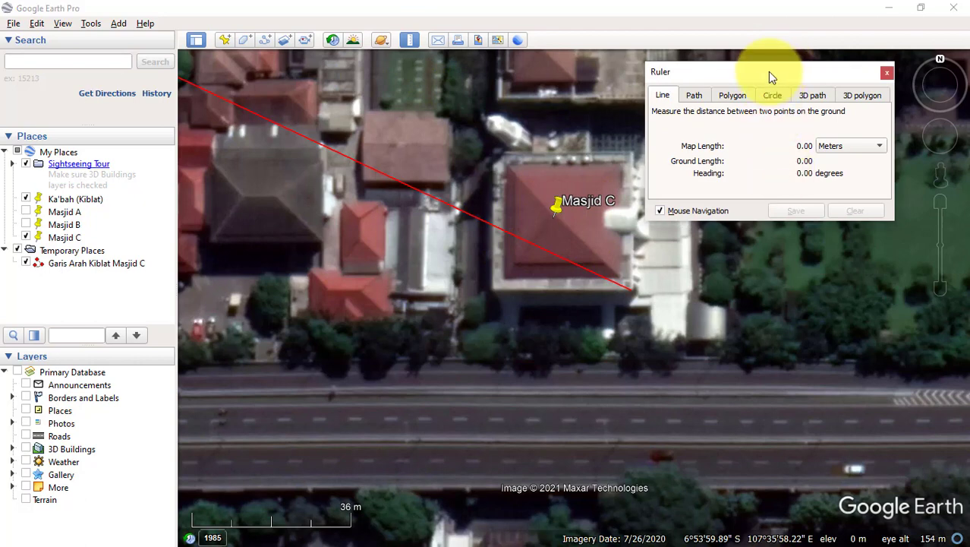
pyautogui.moveTo(768, 71); pyautogui.dragTo(767, 286)
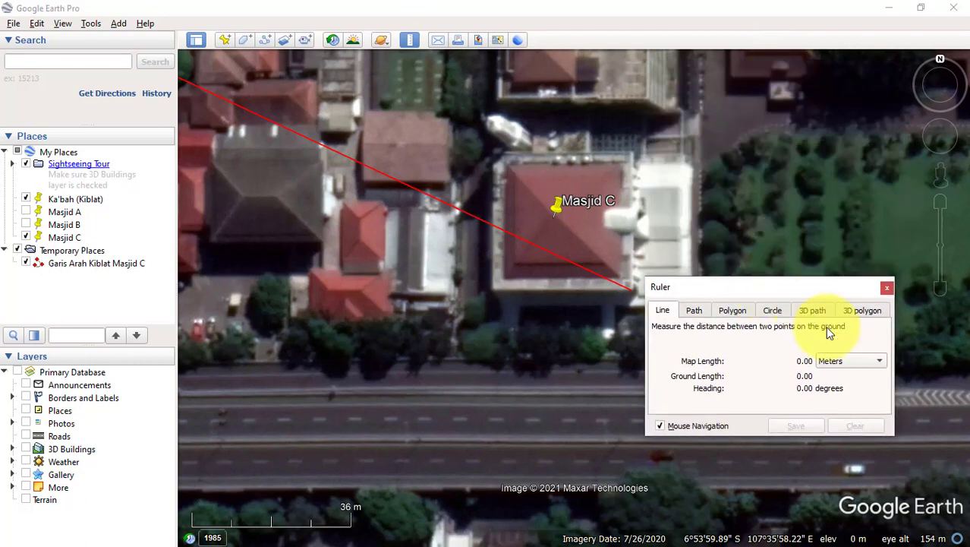
pyautogui.click(882, 362)
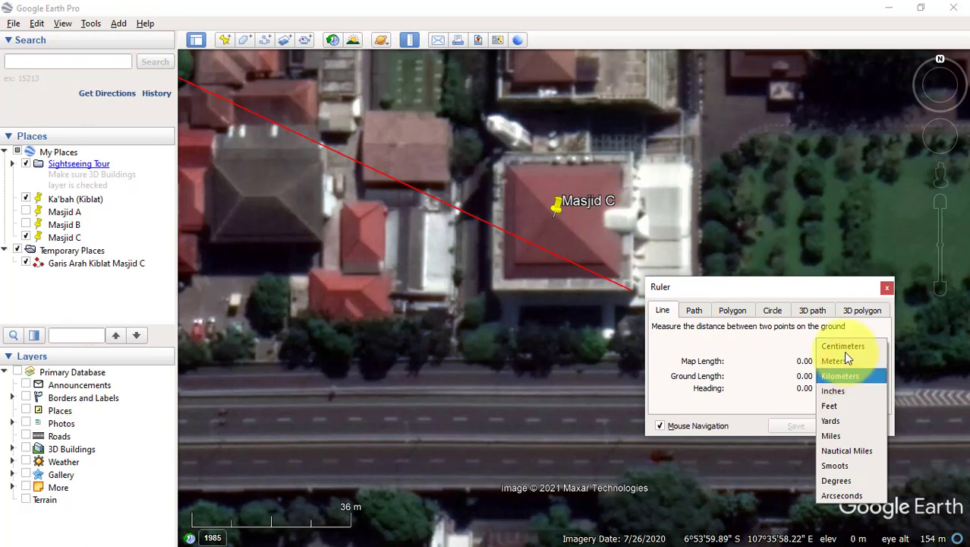
pyautogui.click(845, 347)
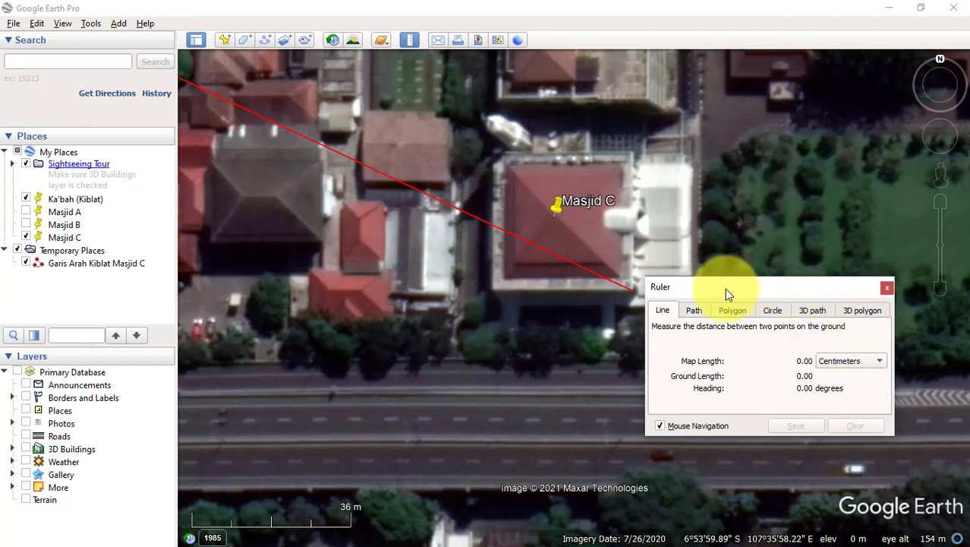
pyautogui.click(492, 289)
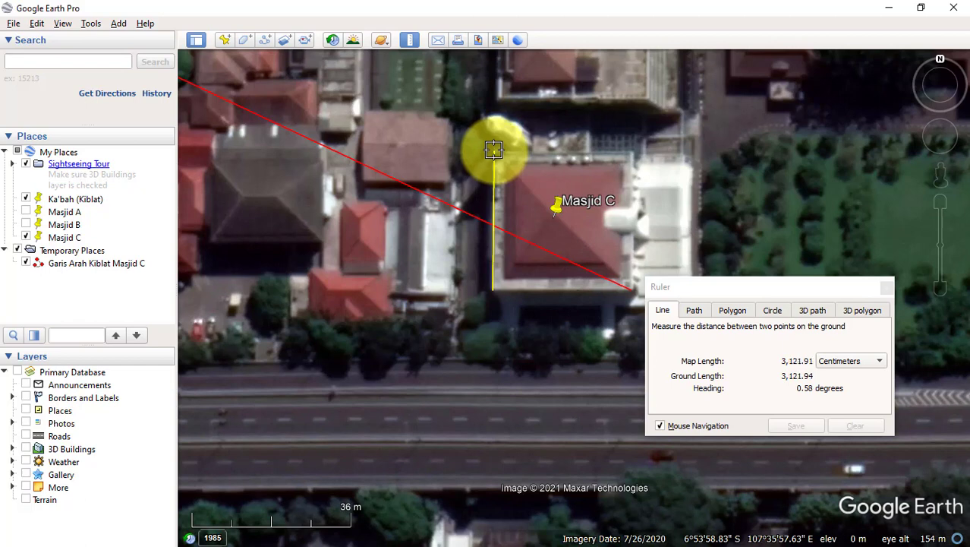
pyautogui.click(493, 150)
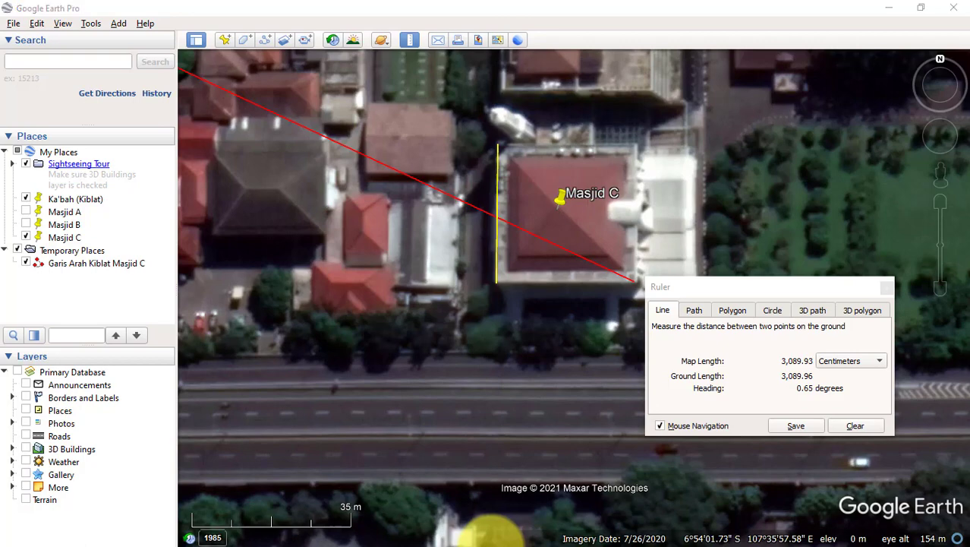
# Step: Switch to Word, set Lebar Masjid to 3089cm and delete the metre conversion after it
pyautogui.hotkey('alt', 'Tab')
pyautogui.hotkey('alt', 'Tab')
pyautogui.hotkey('alt', 'Tab')
pyautogui.hotkey('alt', 'Tab')
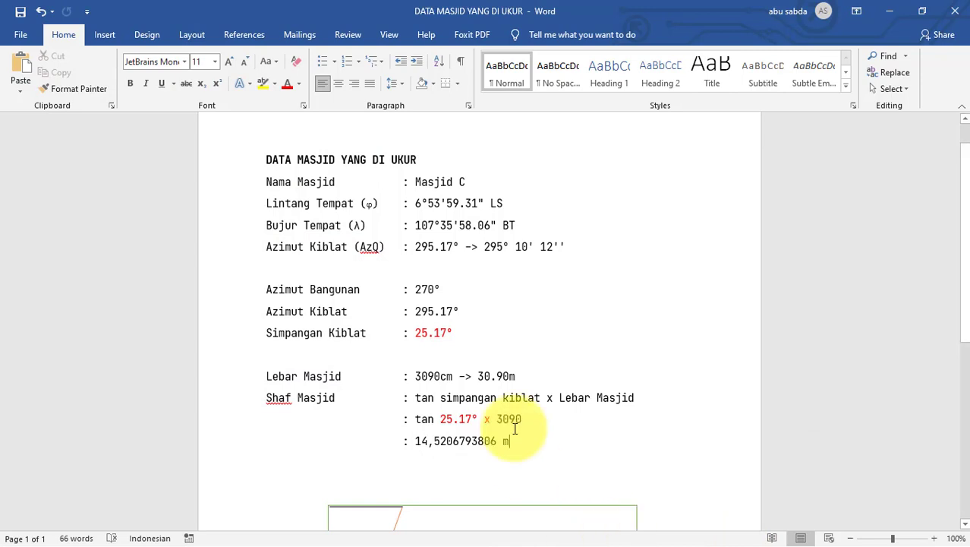
pyautogui.doubleClick(441, 378)
pyautogui.write('3089')
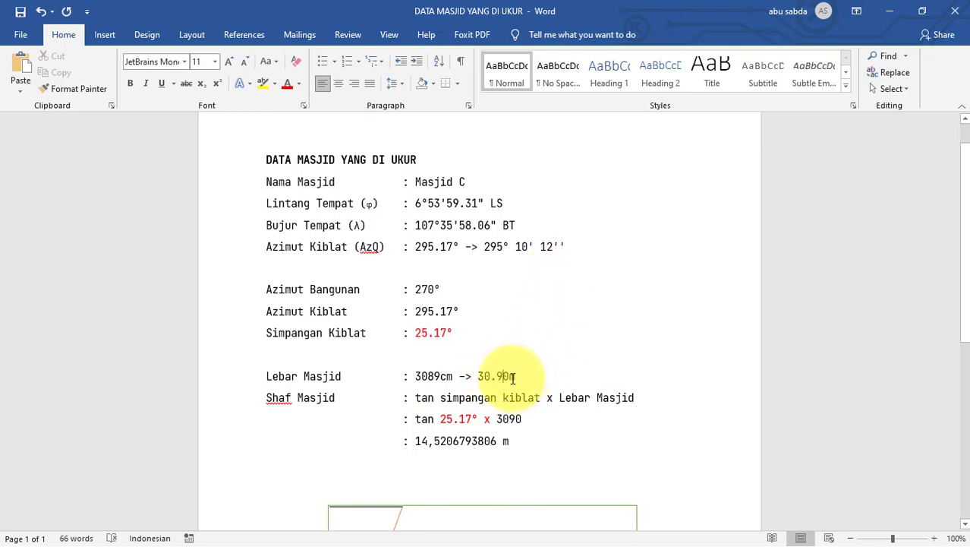
pyautogui.press('BackSpace')
pyautogui.press('BackSpace')
pyautogui.press('BackSpace')
pyautogui.press('BackSpace')
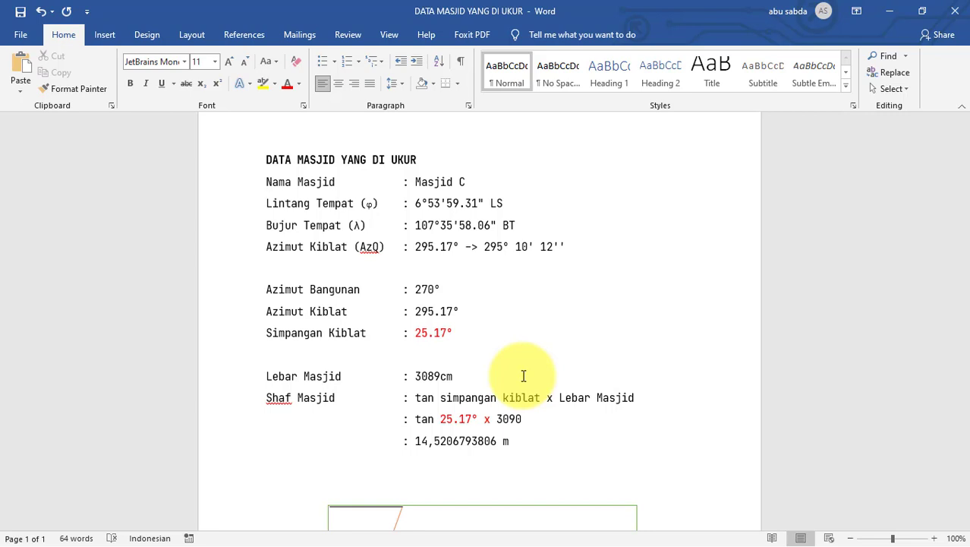
# Step: Switch to Google Earth and save the west wall's ruler line as a yellow path, keeping the name Line Measure
pyautogui.hotkey('alt', 'Tab')
pyautogui.hotkey('alt', 'Tab')
pyautogui.hotkey('alt', 'Tab')
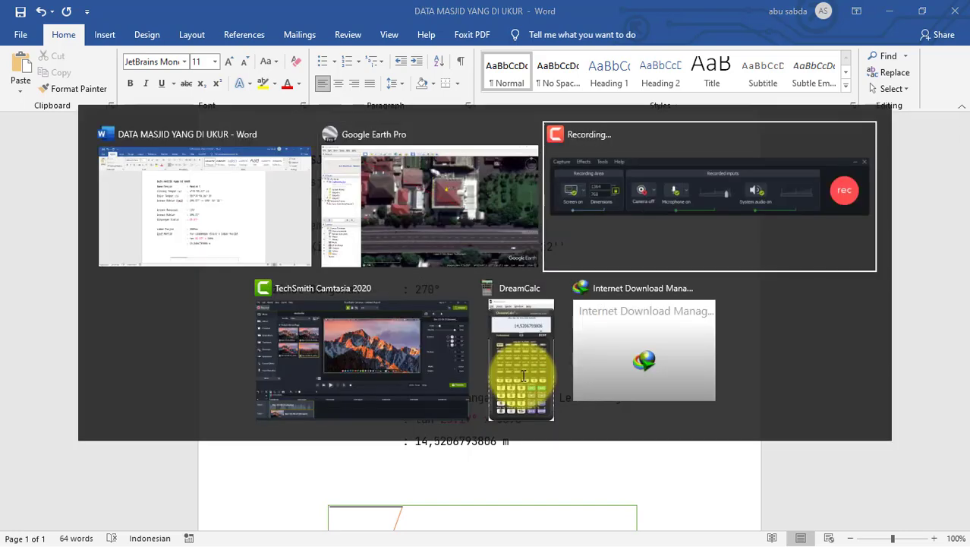
pyautogui.hotkey('alt', 'Tab')
pyautogui.hotkey('alt', 'Tab')
pyautogui.hotkey('alt', 'Tab')
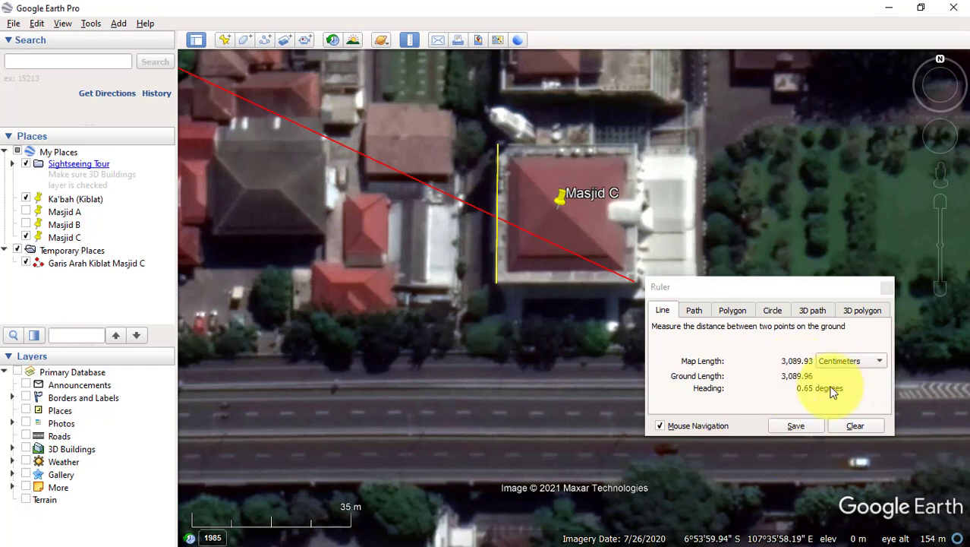
pyautogui.click(798, 426)
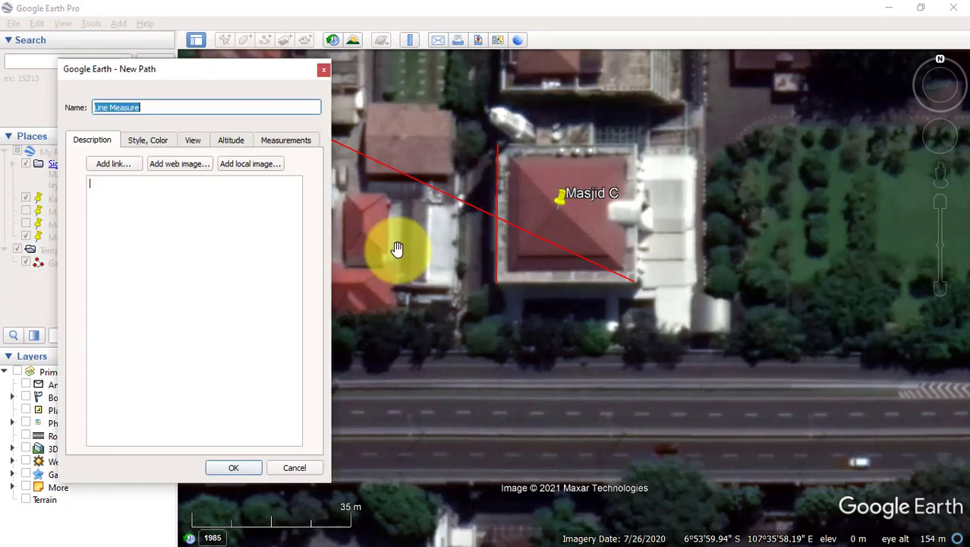
pyautogui.click(141, 141)
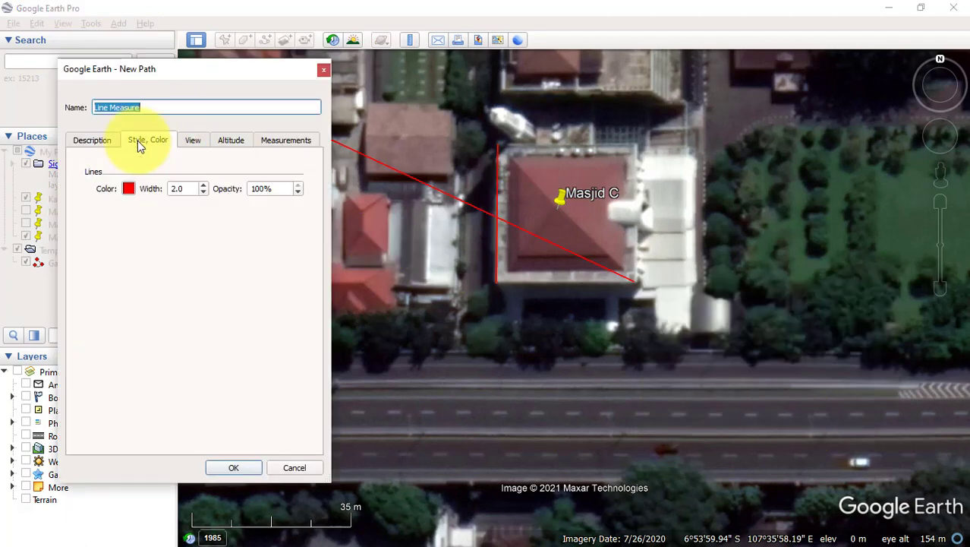
pyautogui.click(129, 189)
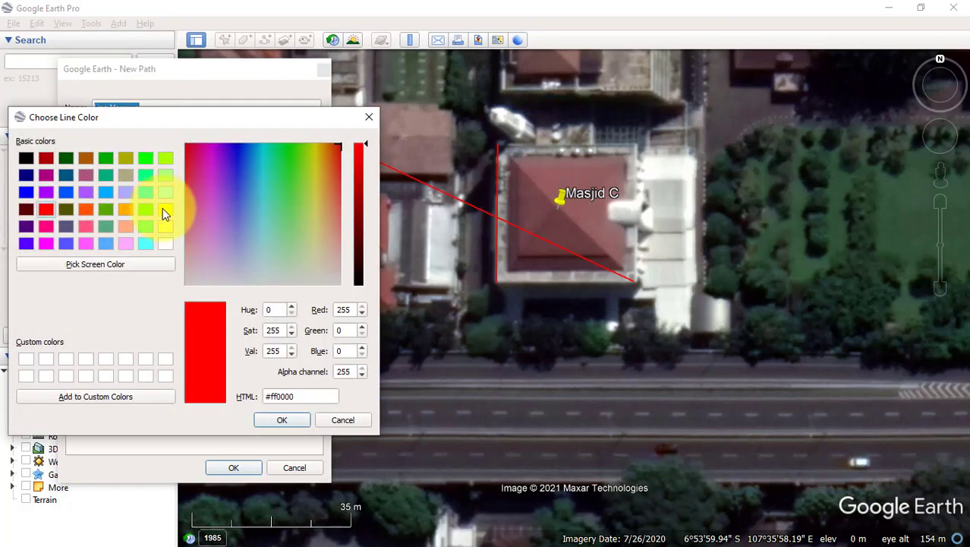
pyautogui.click(164, 209)
pyautogui.click(282, 421)
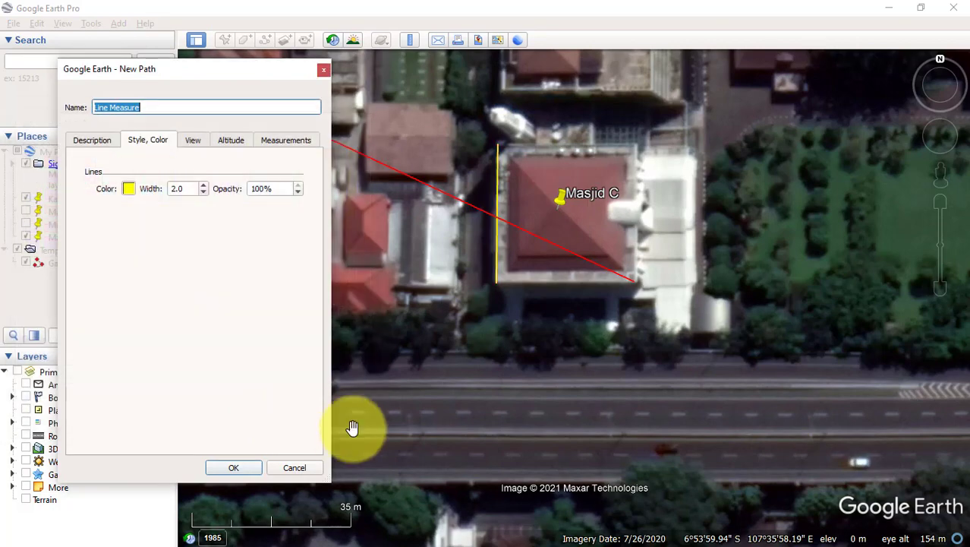
pyautogui.click(253, 469)
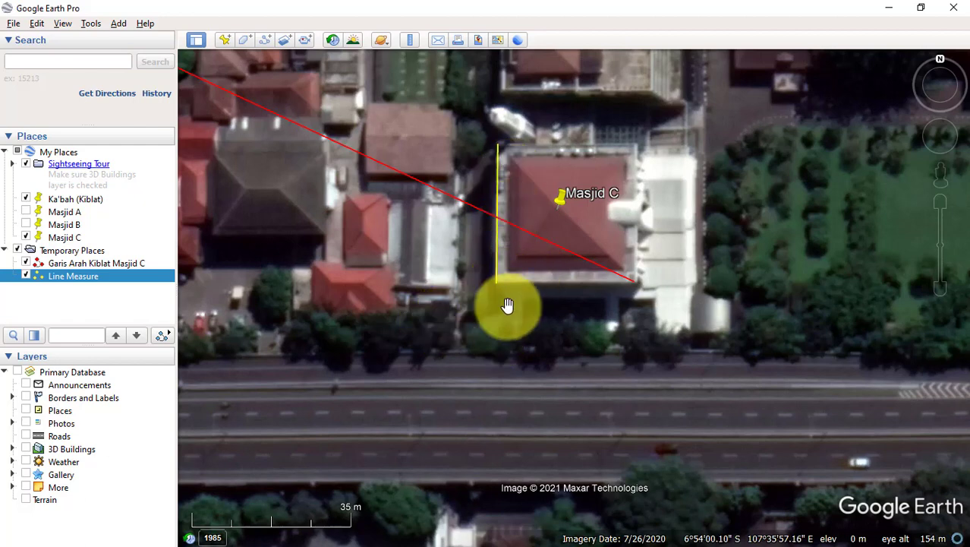
# Step: Switch to Word and replace 3090 in the Shaf Masjid formula with 3089cm copied from the Lebar Masjid value
pyautogui.click(890, 7)
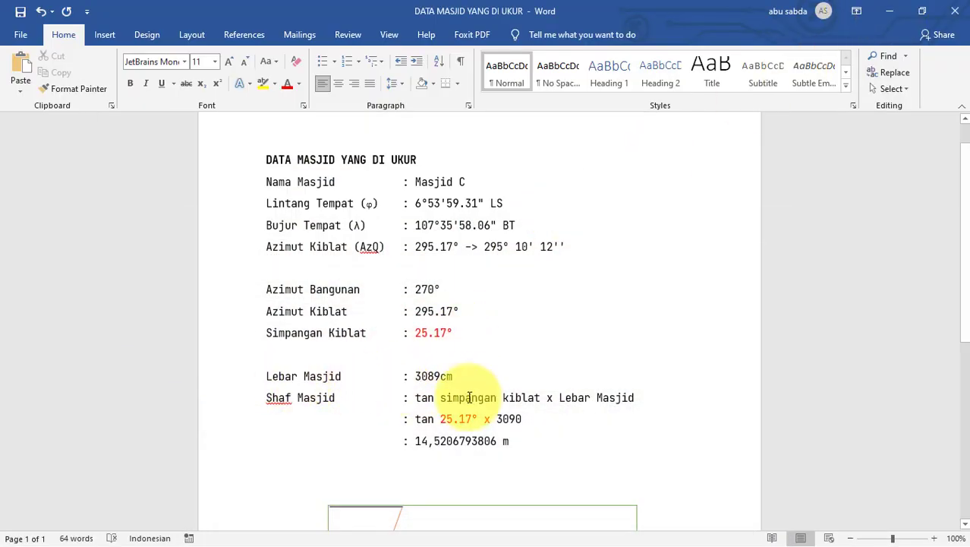
pyautogui.click(410, 398)
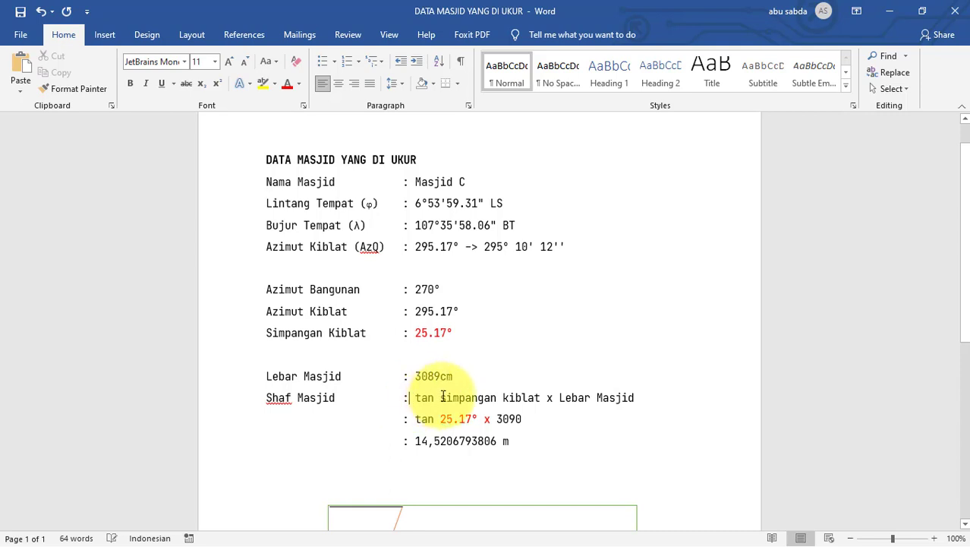
pyautogui.click(459, 336)
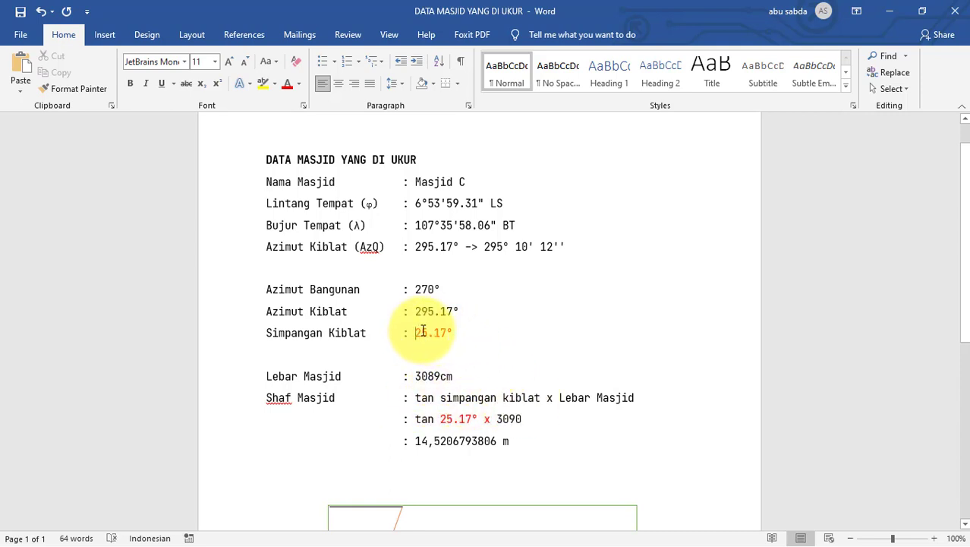
pyautogui.click(453, 333)
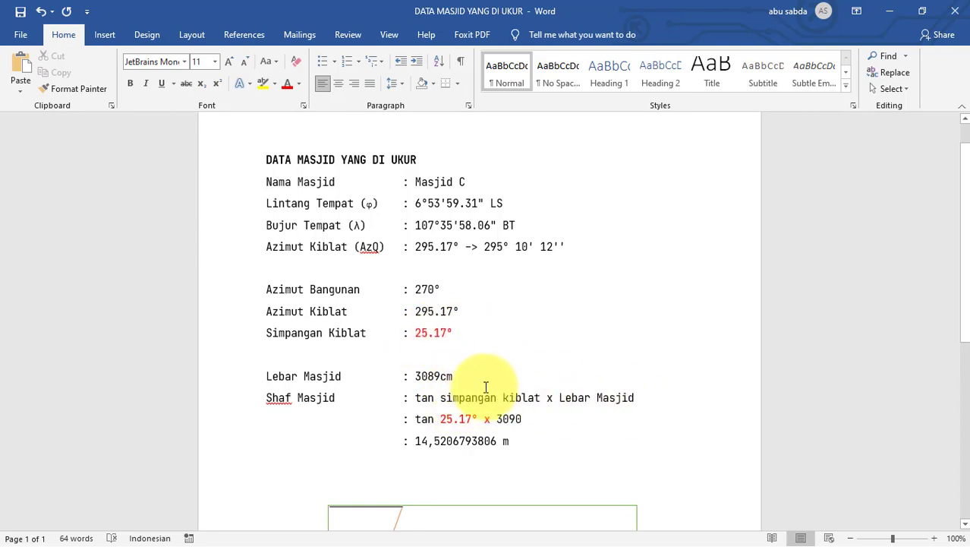
pyautogui.moveTo(457, 376); pyautogui.dragTo(415, 376)
pyautogui.hotkey('ctrl', 'c')
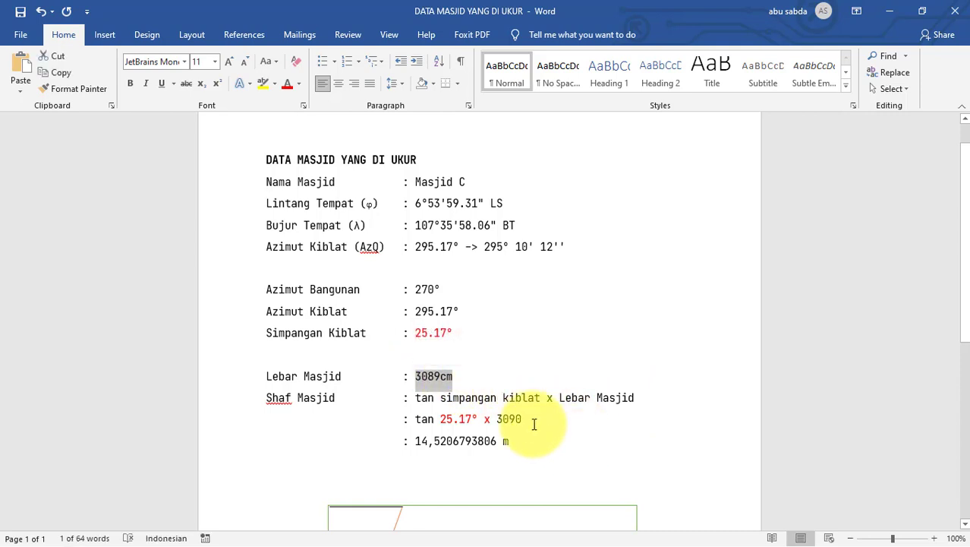
pyautogui.moveTo(532, 422); pyautogui.dragTo(500, 422)
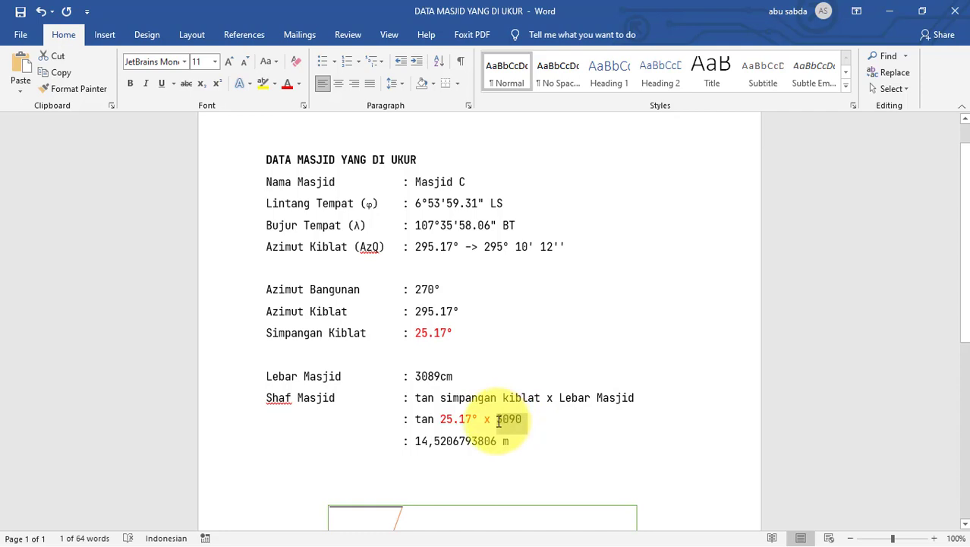
pyautogui.hotkey('ctrl', 'v')
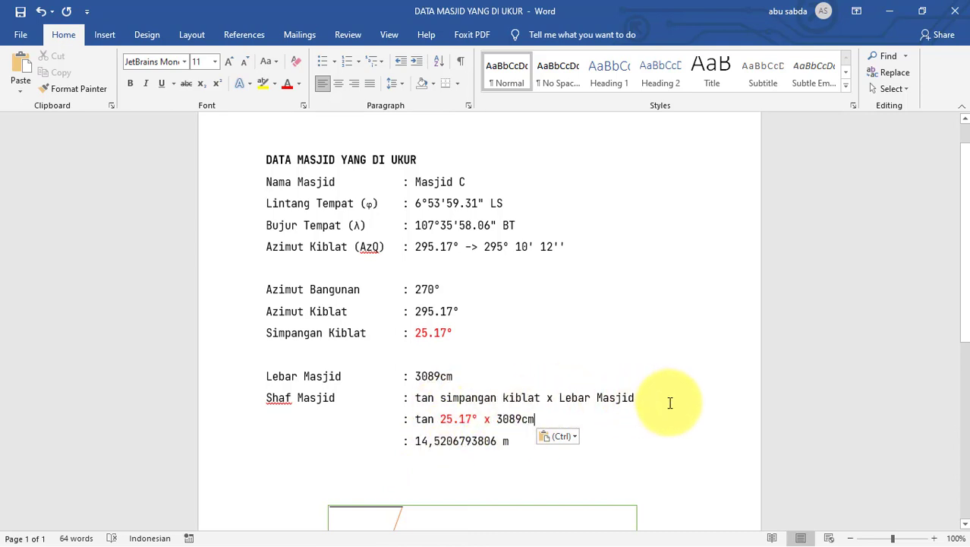
# Step: Switch to DreamCalc, clear the old result and enter tan 25,17, showing the angle in degrees, minutes and seconds
pyautogui.hotkey('alt', 'Tab')
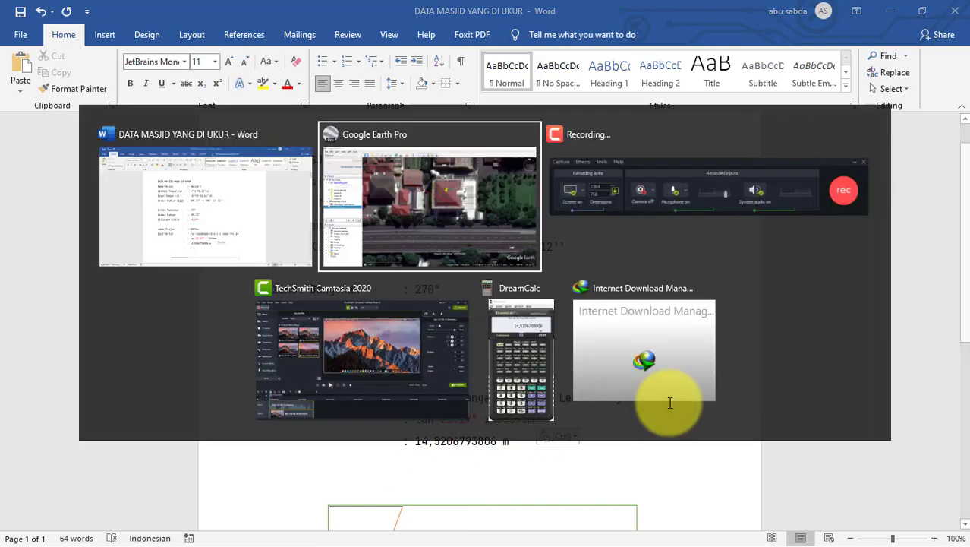
pyautogui.hotkey('alt', 'Tab')
pyautogui.hotkey('alt', 'Tab')
pyautogui.hotkey('alt', 'Tab')
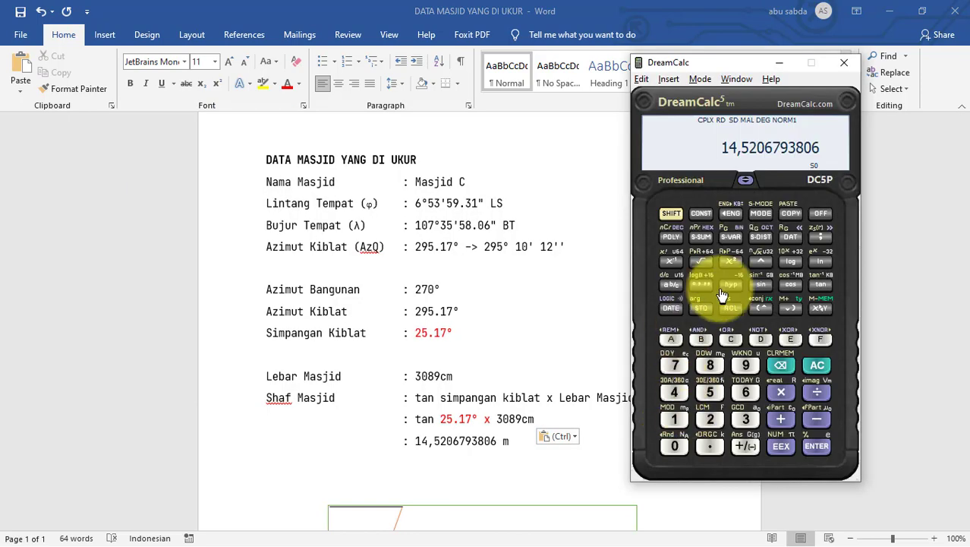
pyautogui.click(818, 367)
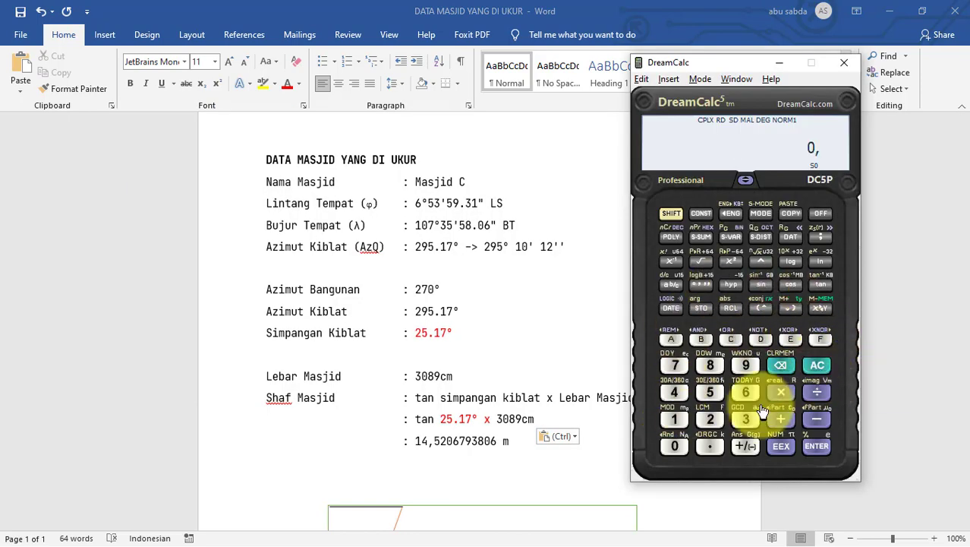
pyautogui.click(820, 285)
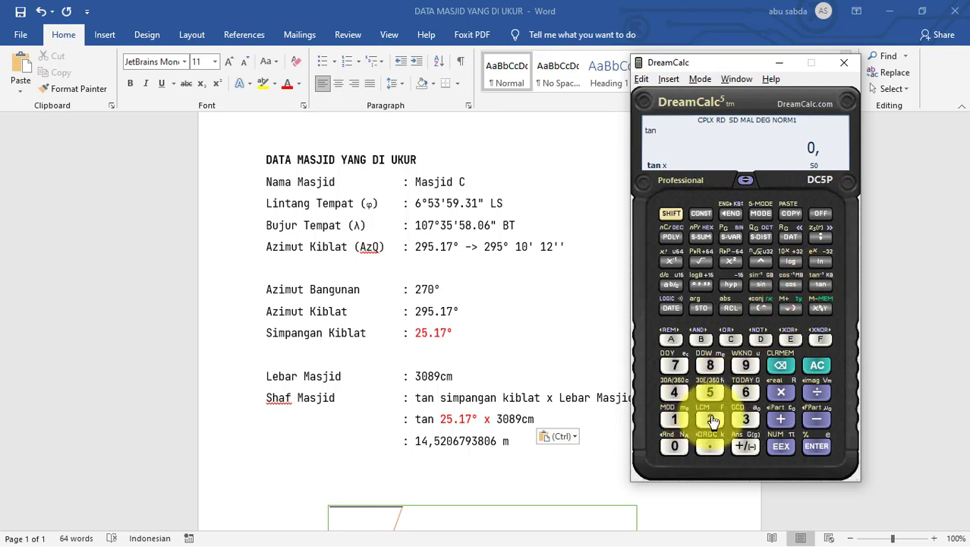
pyautogui.click(711, 416)
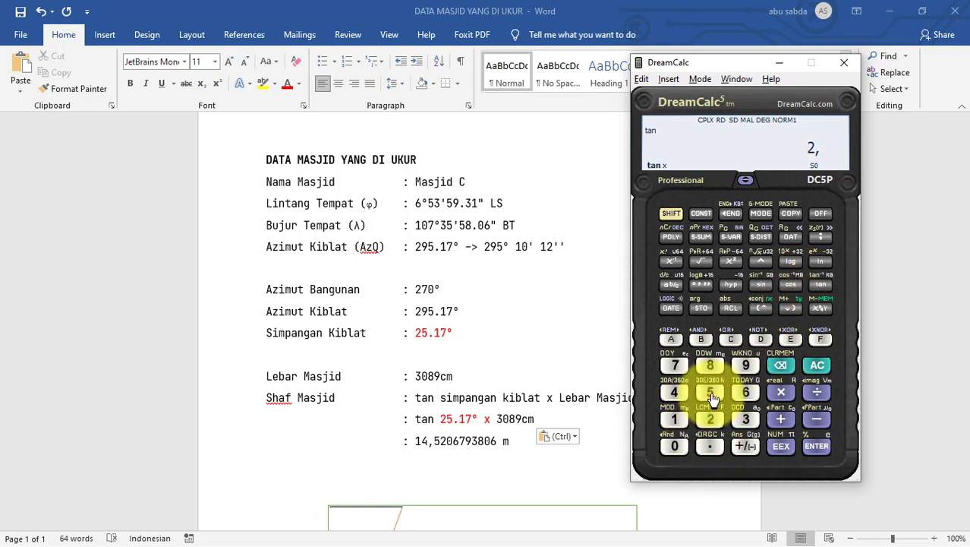
pyautogui.click(712, 391)
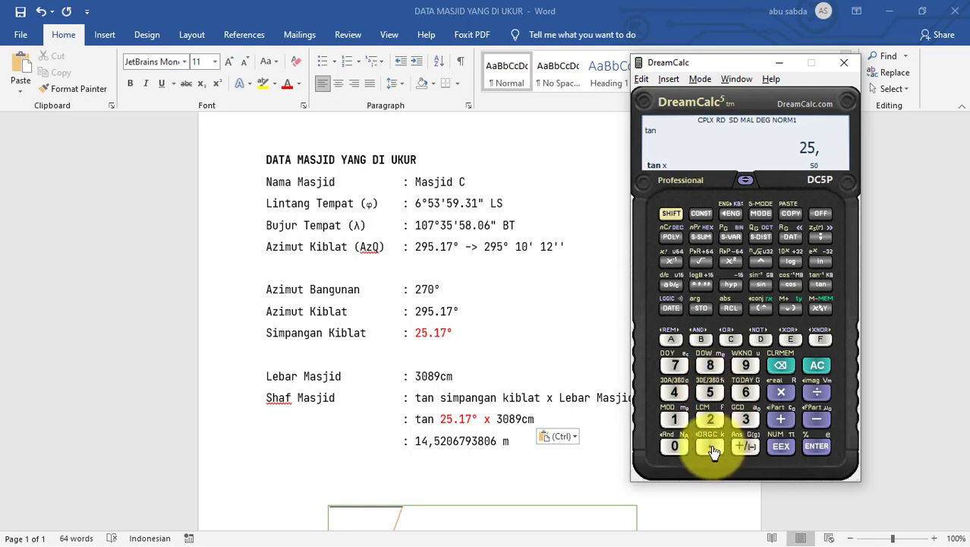
pyautogui.click(675, 423)
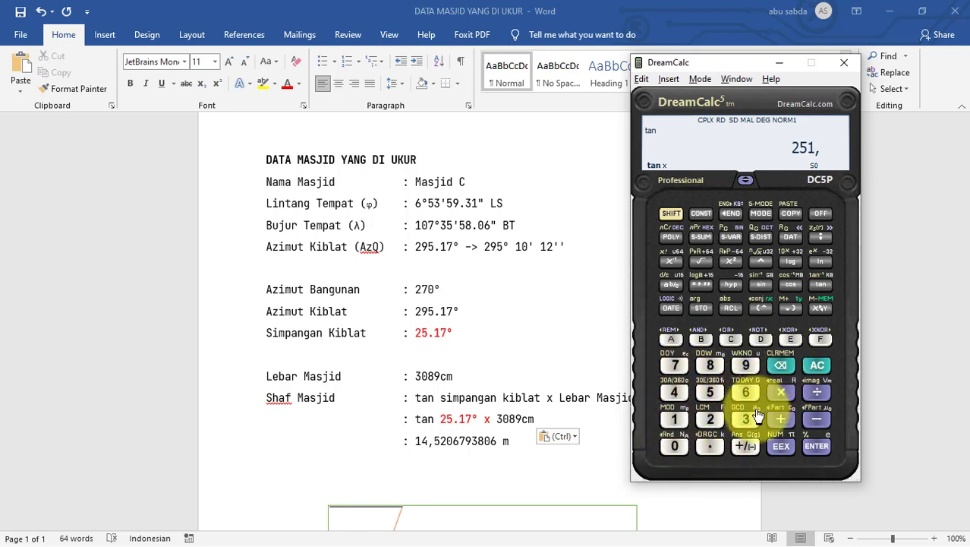
pyautogui.click(784, 366)
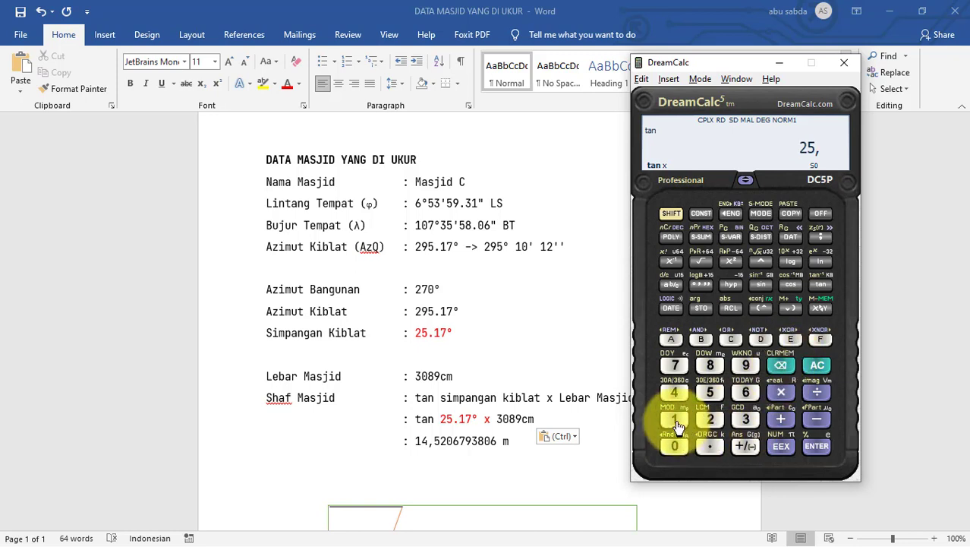
pyautogui.click(675, 366)
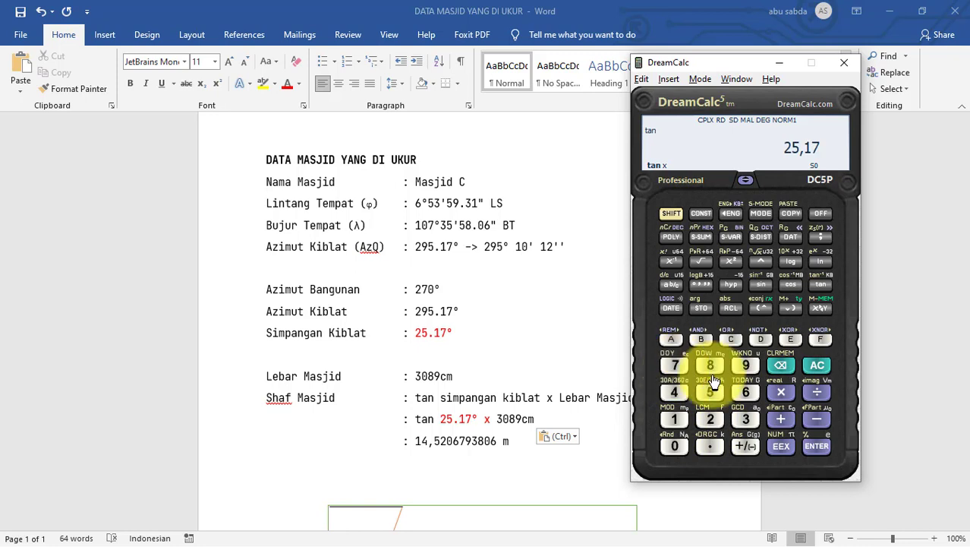
pyautogui.click(703, 286)
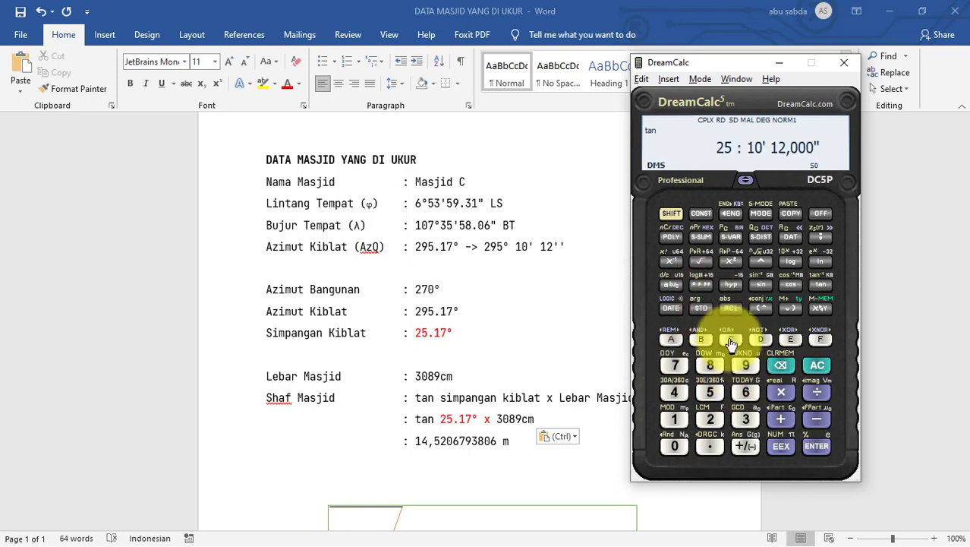
# Step: Multiply the tangent by 3089 and evaluate the expression
pyautogui.click(783, 393)
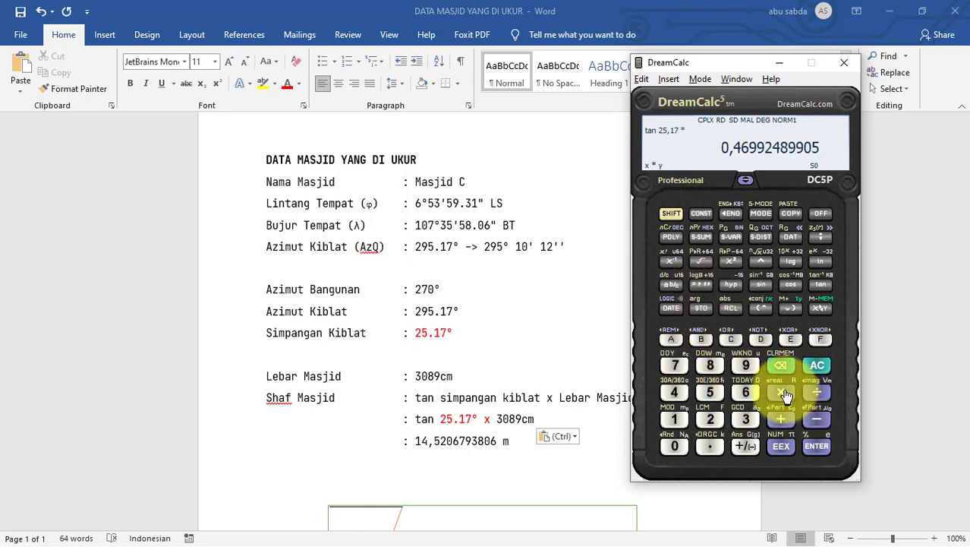
pyautogui.click(744, 422)
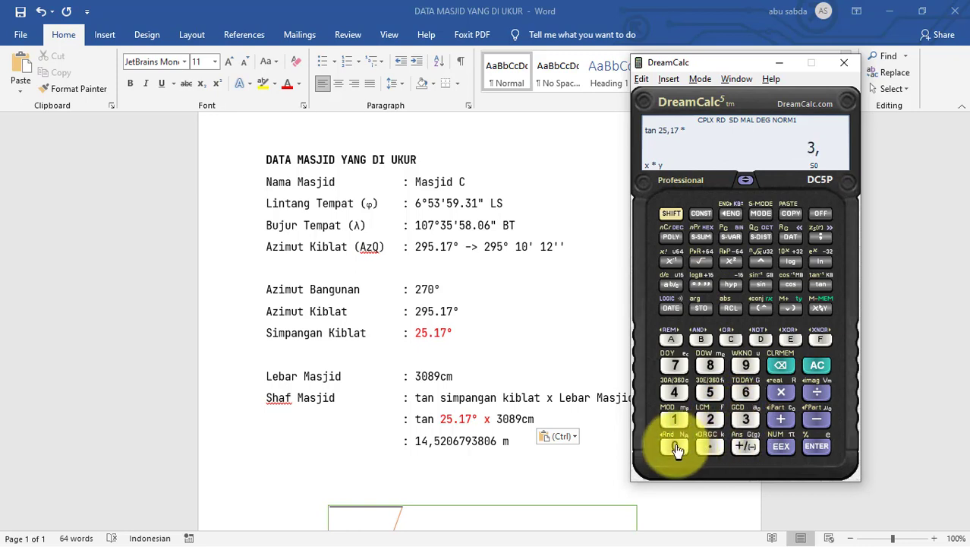
pyautogui.click(675, 447)
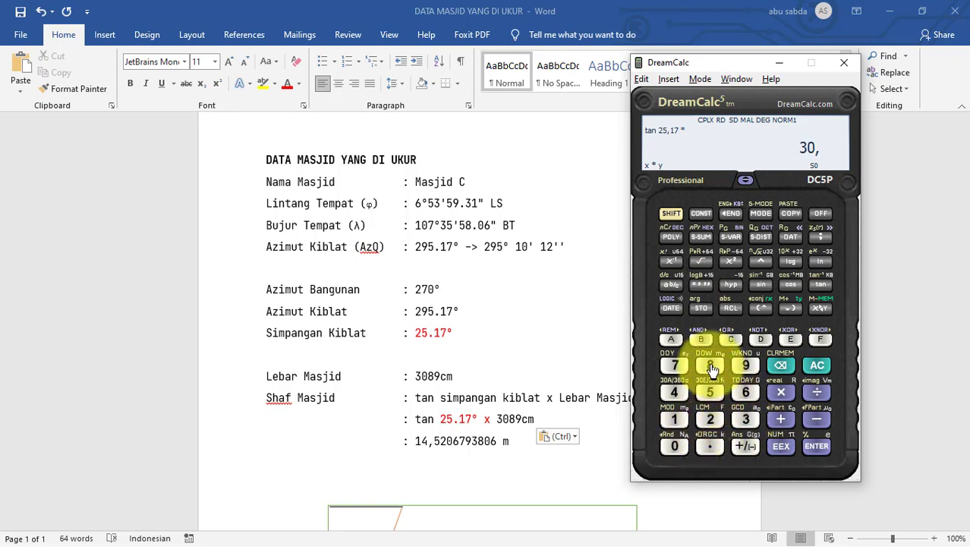
pyautogui.click(710, 365)
pyautogui.click(747, 366)
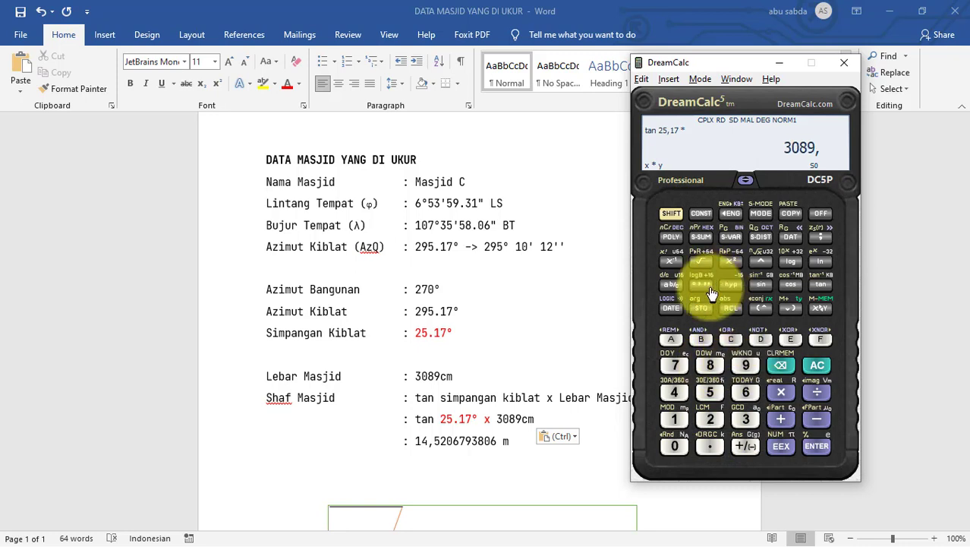
pyautogui.click(818, 447)
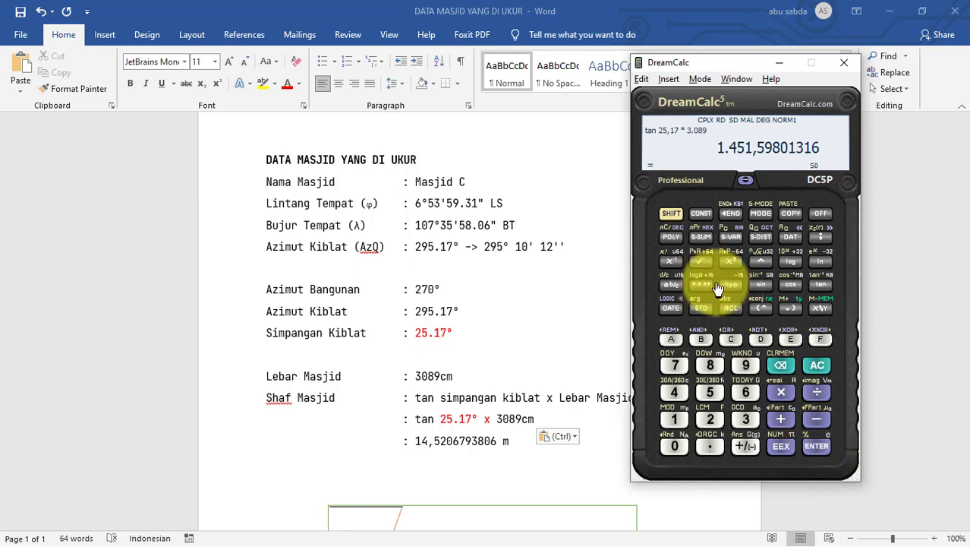
# Step: Copy the calculator result into Word's Shaf Masjid result line, making it read 1451,59801316cm = 14.51m
pyautogui.click(642, 81)
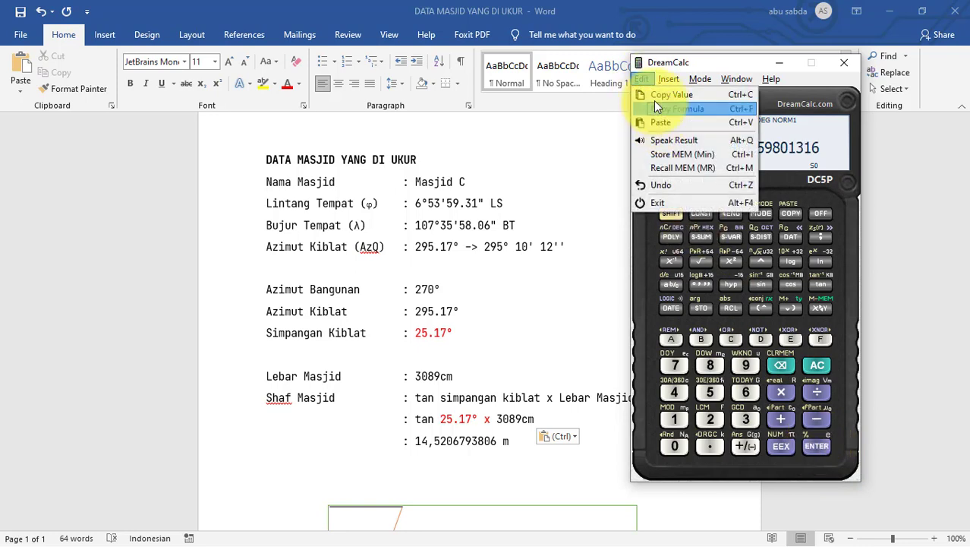
pyautogui.click(658, 96)
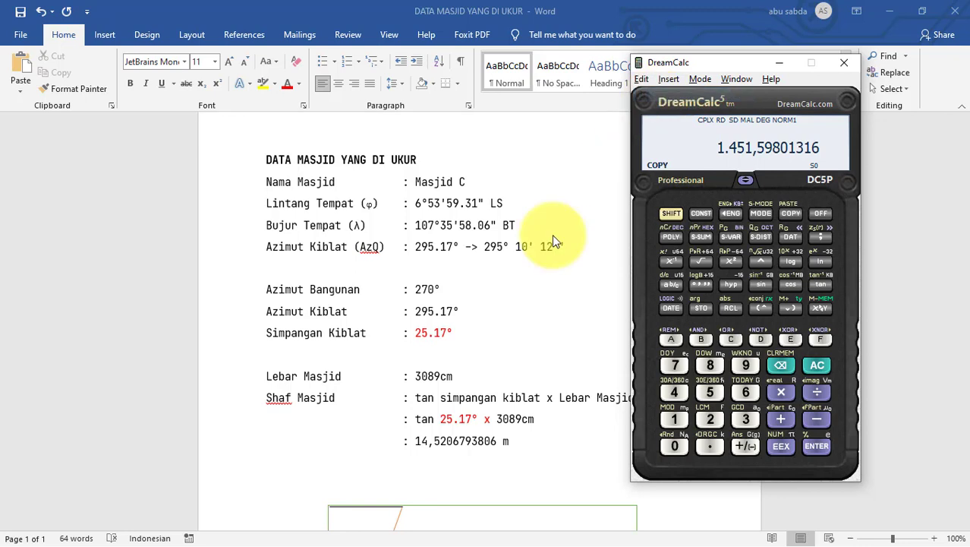
pyautogui.click(415, 441)
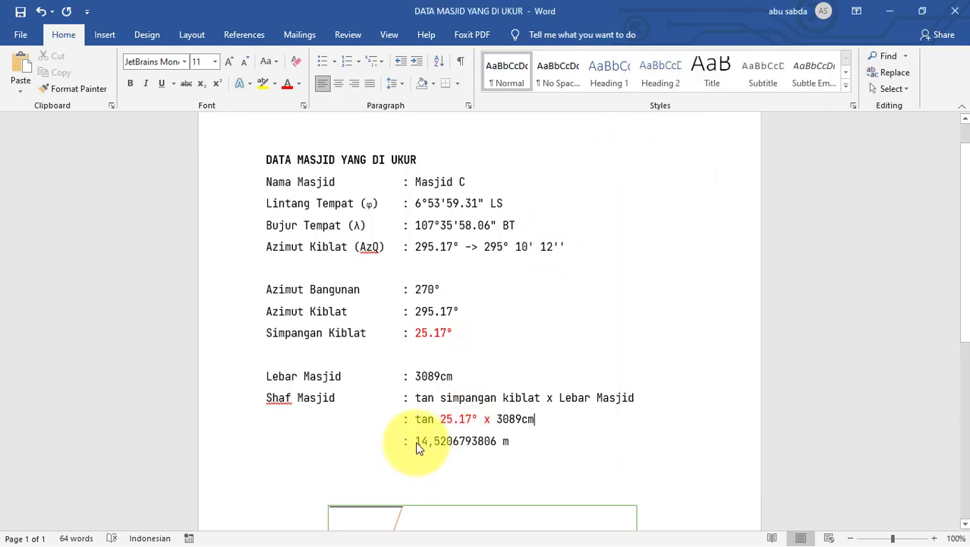
pyautogui.moveTo(416, 441); pyautogui.dragTo(495, 442)
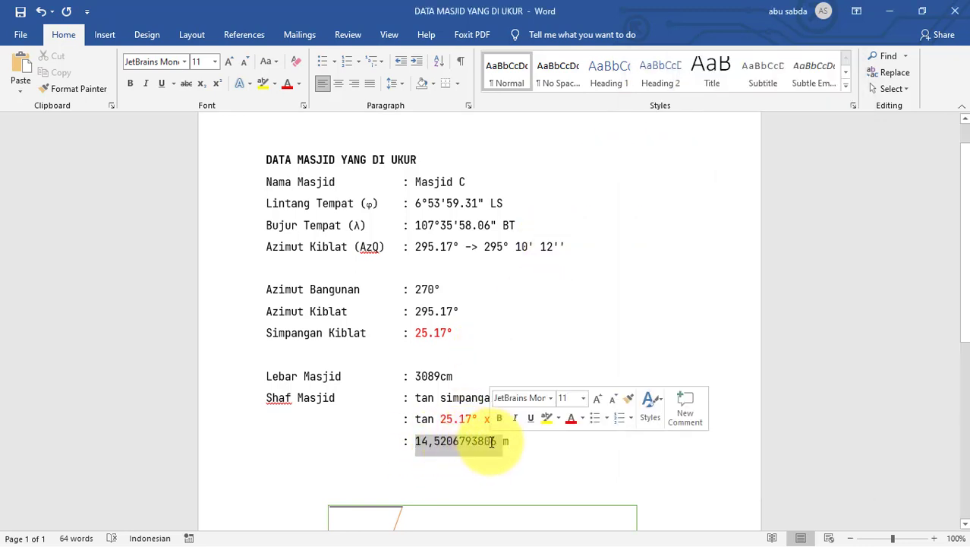
pyautogui.write('1451,59801316')
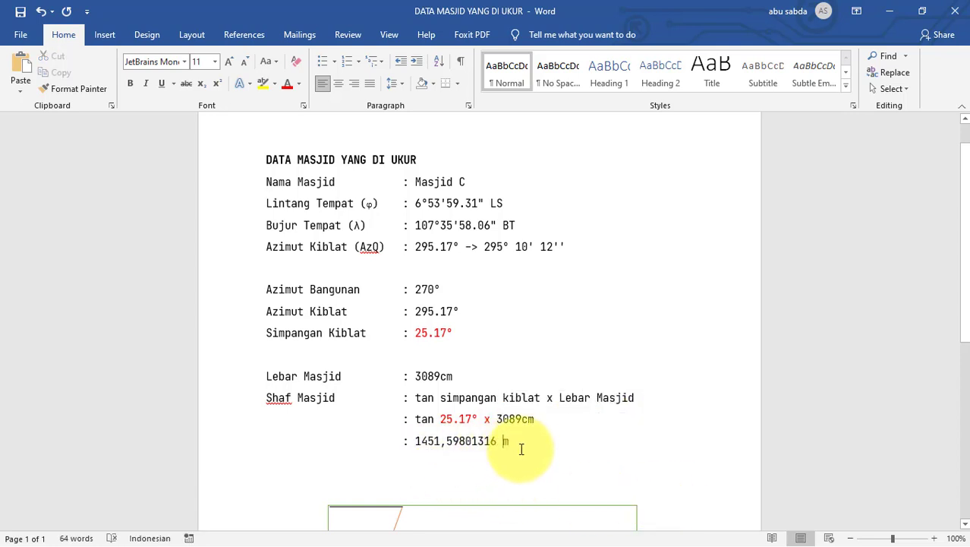
pyautogui.press('Delete')
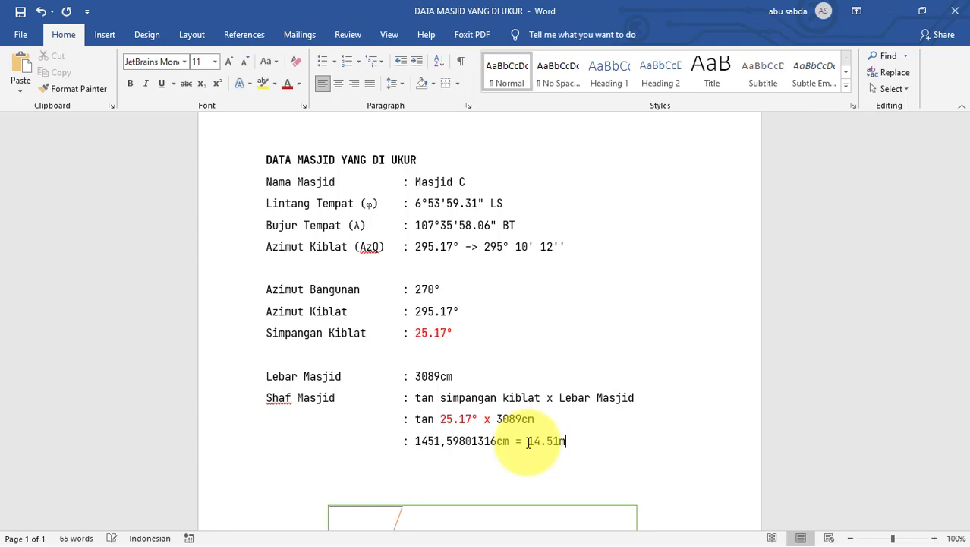
# Step: Switch to Google Earth and draw a ruler line in meters, about 14.46 m long, eastward from Masjid C's northwest corner along the north wall
pyautogui.click(894, 13)
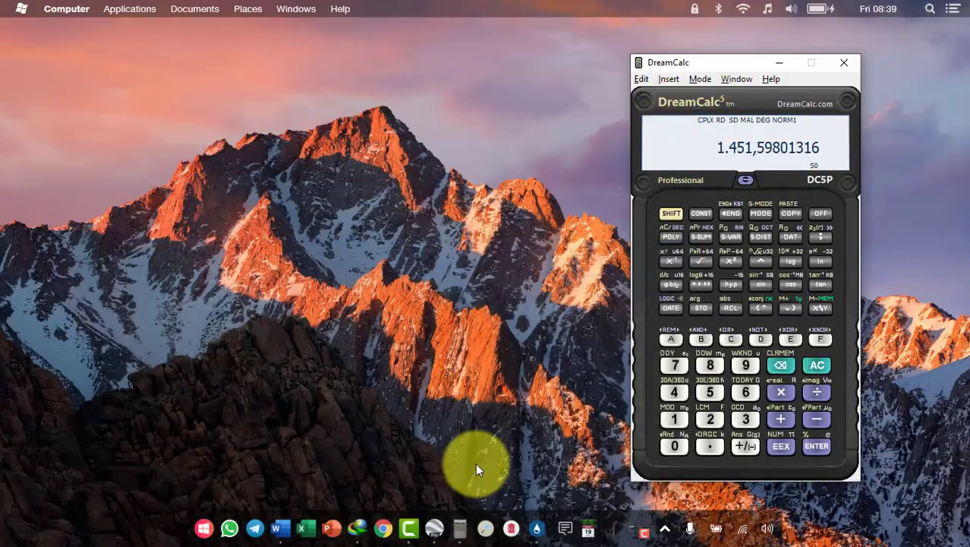
pyautogui.click(434, 528)
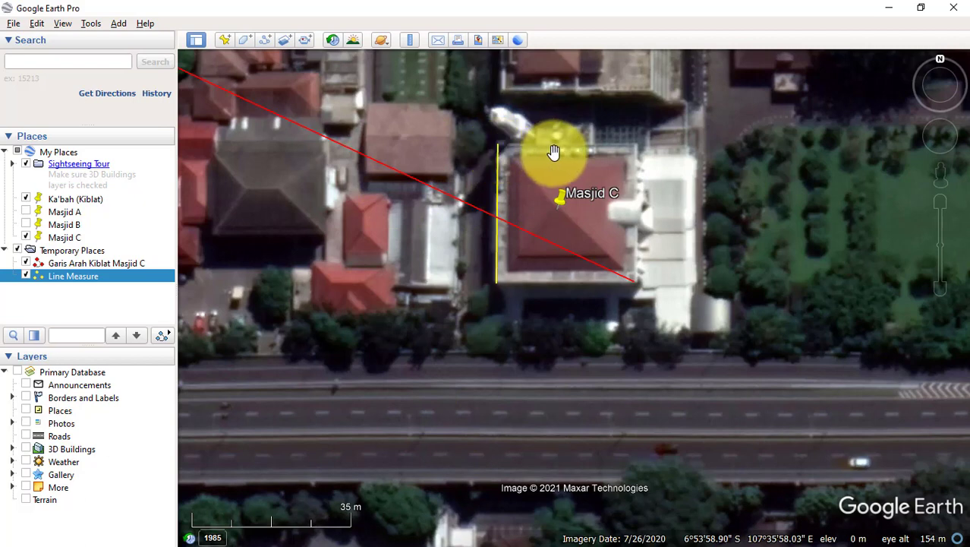
pyautogui.click(411, 45)
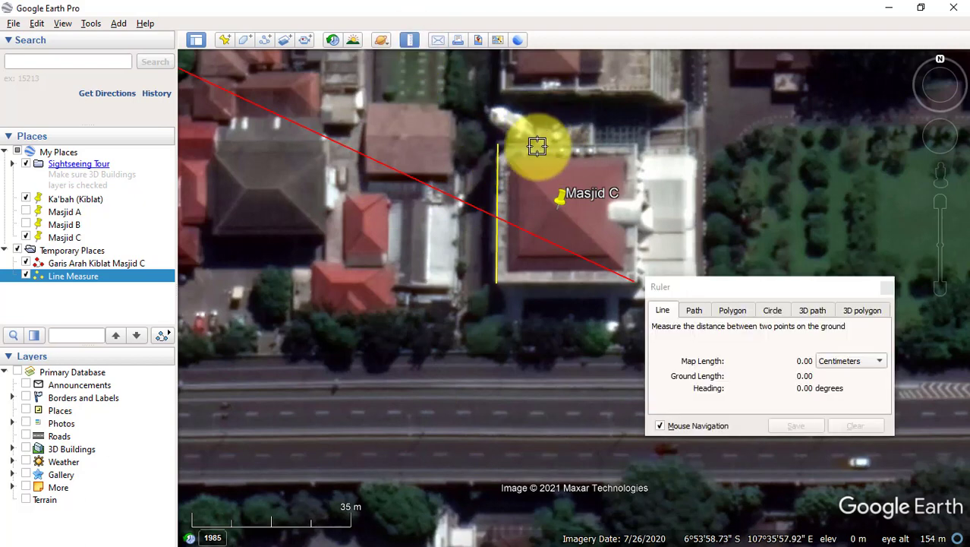
pyautogui.click(497, 144)
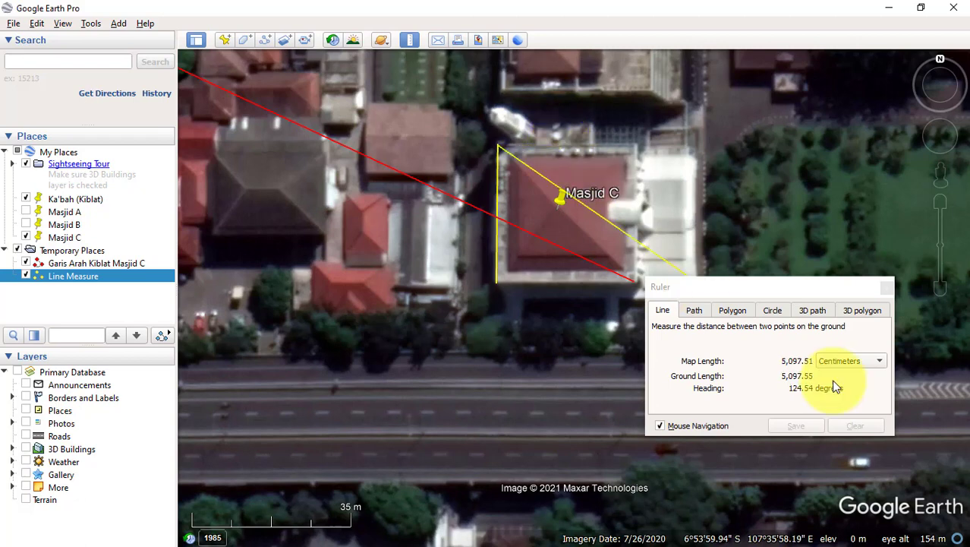
pyautogui.click(879, 363)
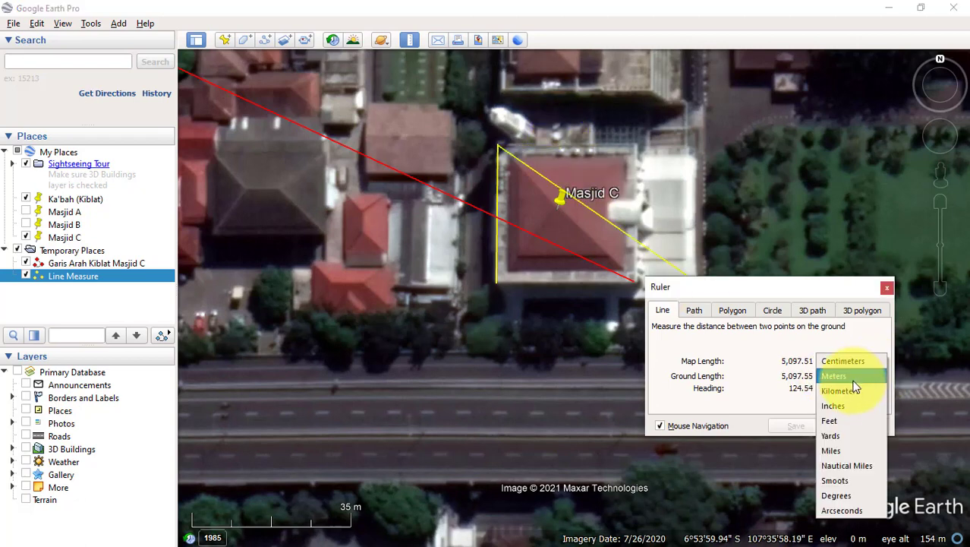
pyautogui.click(854, 376)
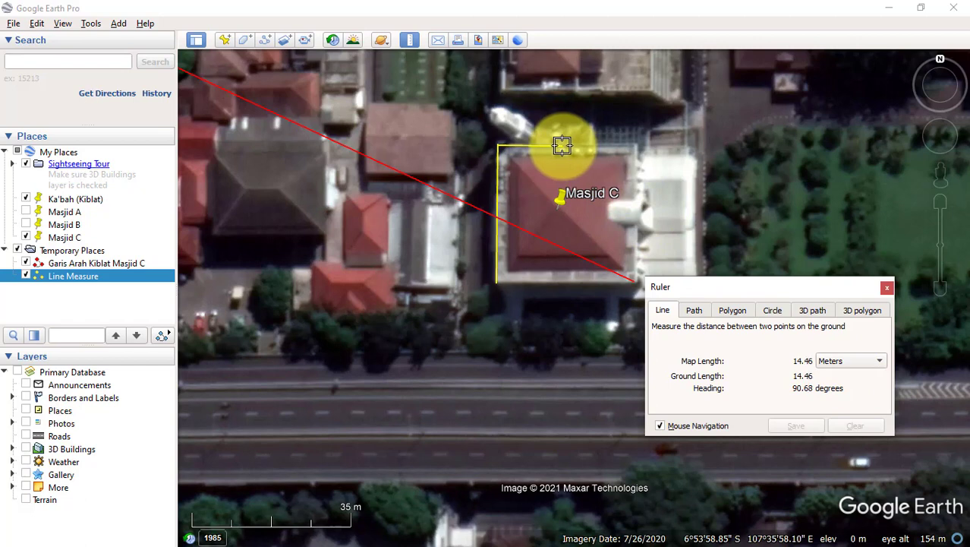
pyautogui.click(562, 144)
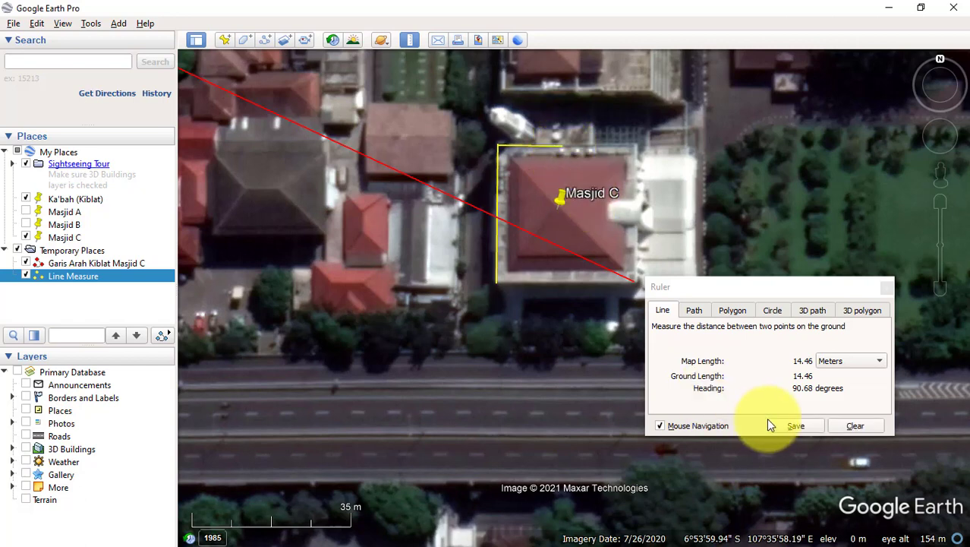
# Step: Save the ruler line along Masjid C's north wall as a path named Line Measure, coloured light blue #55aaff
pyautogui.click(790, 427)
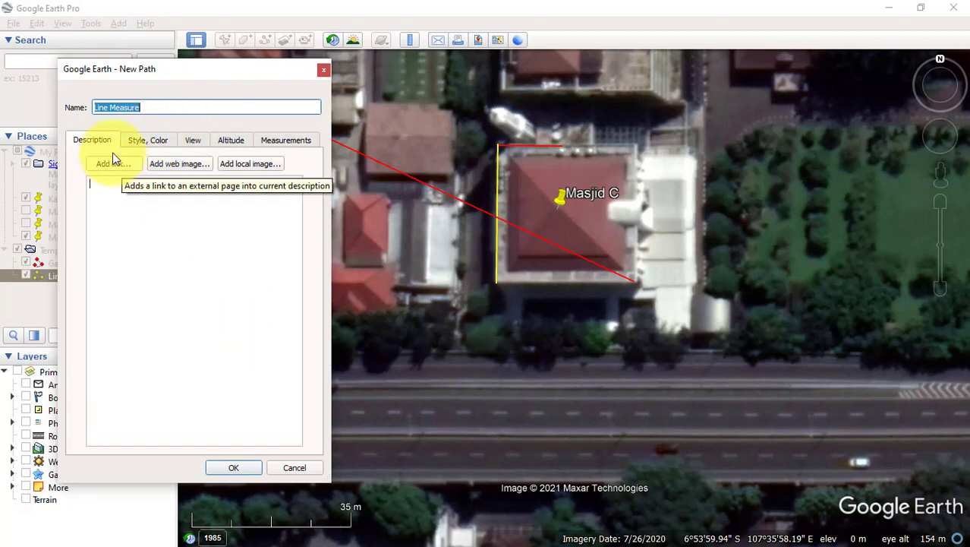
pyautogui.click(152, 146)
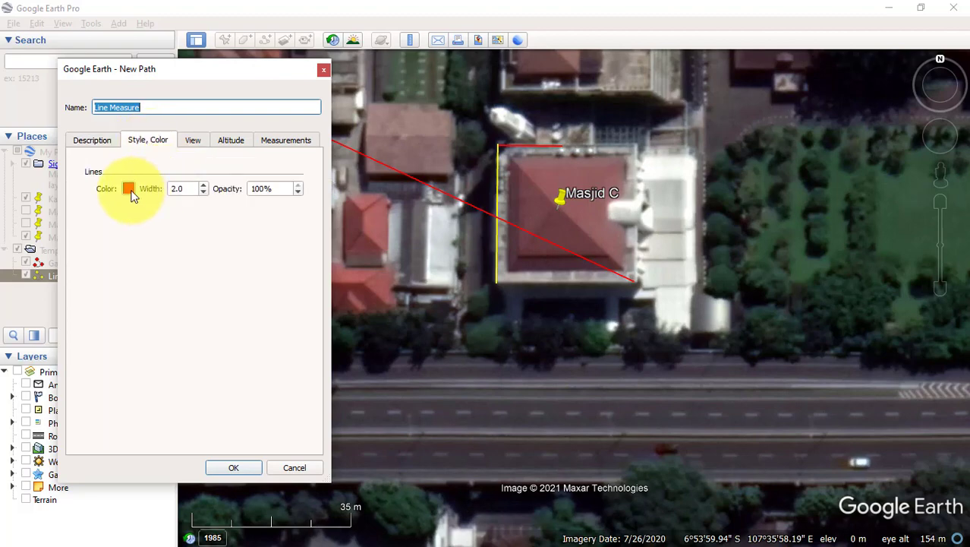
pyautogui.click(128, 190)
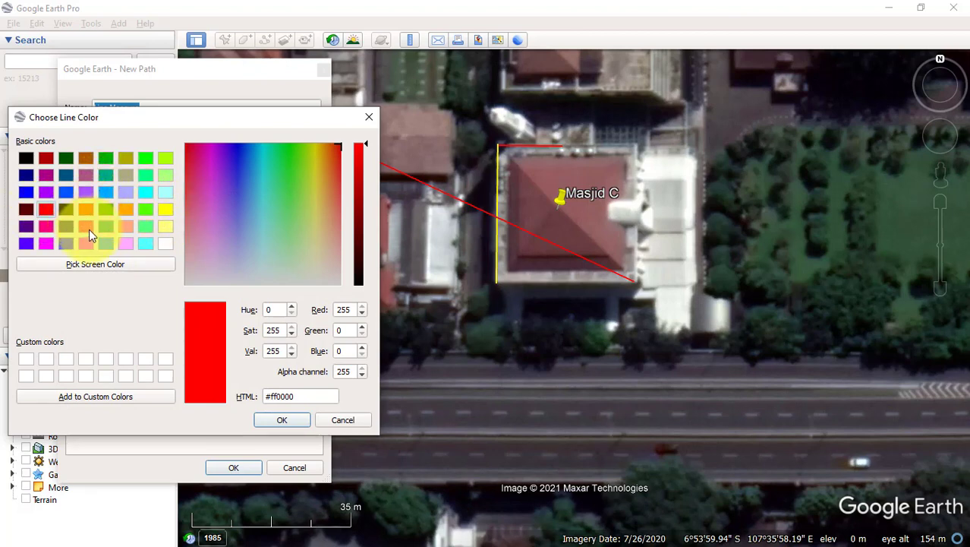
pyautogui.click(107, 243)
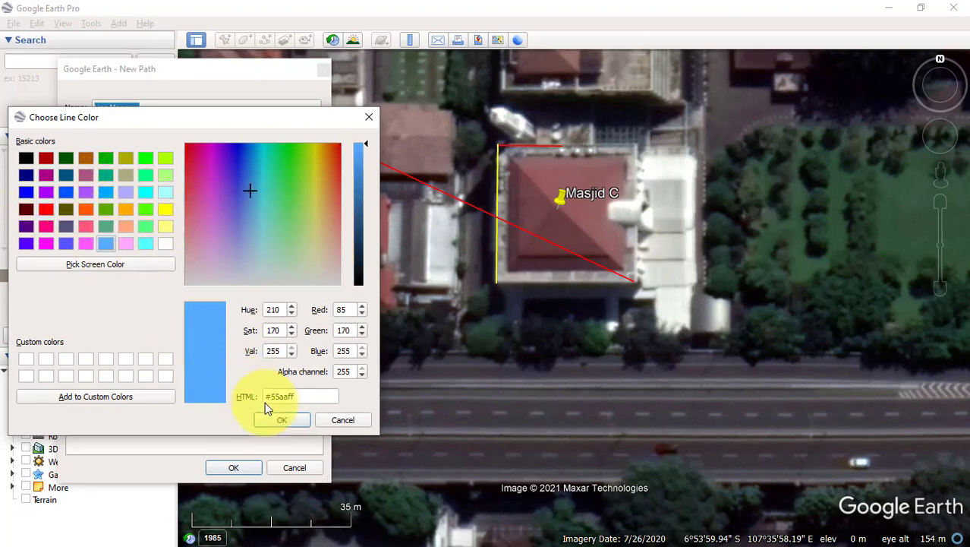
pyautogui.click(274, 420)
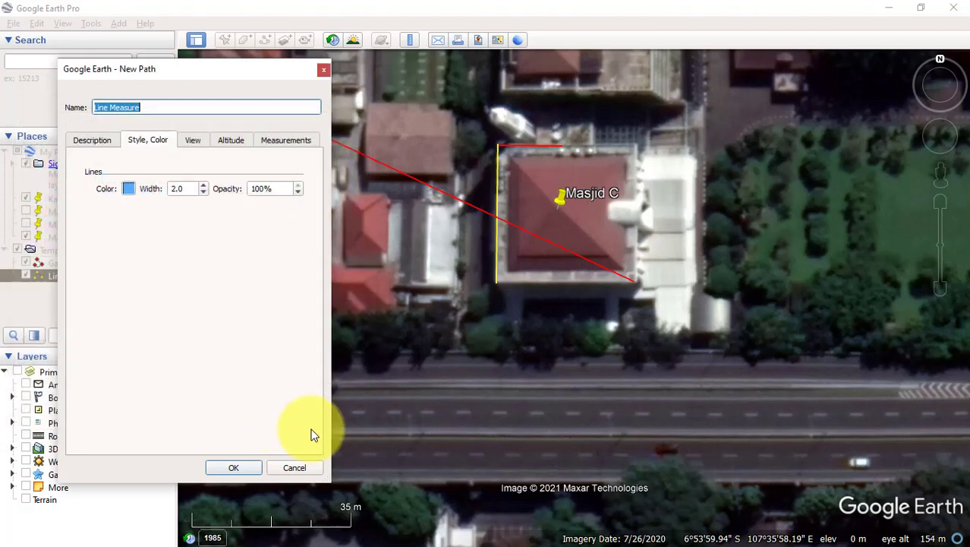
pyautogui.click(241, 468)
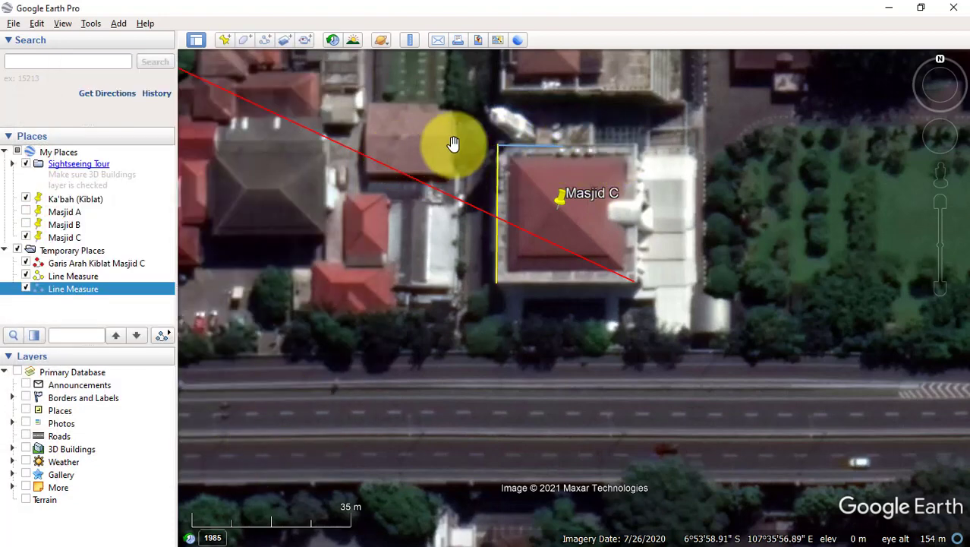
# Step: Draw a ruler line about 33.79 m long from the blue line's east end to Masjid C's southwest corner
pyautogui.click(410, 42)
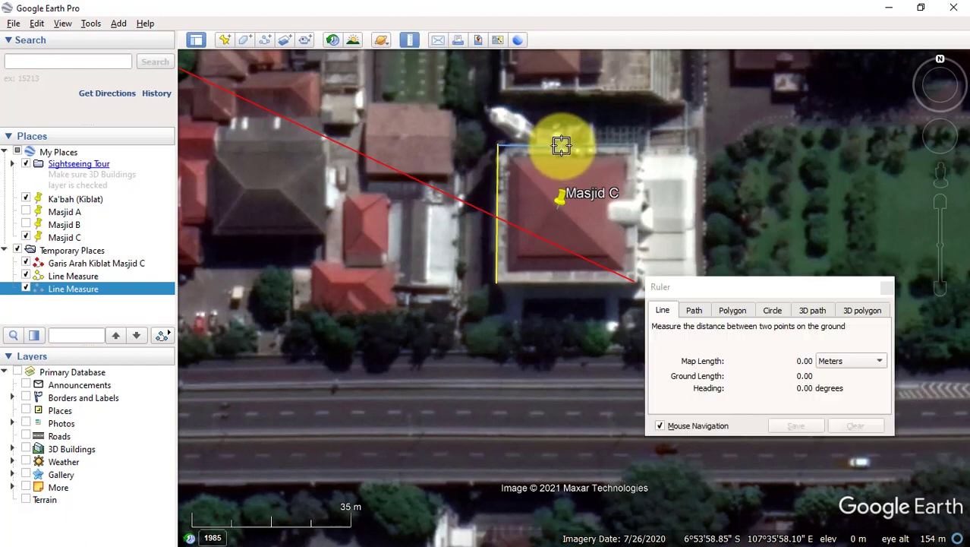
pyautogui.click(562, 145)
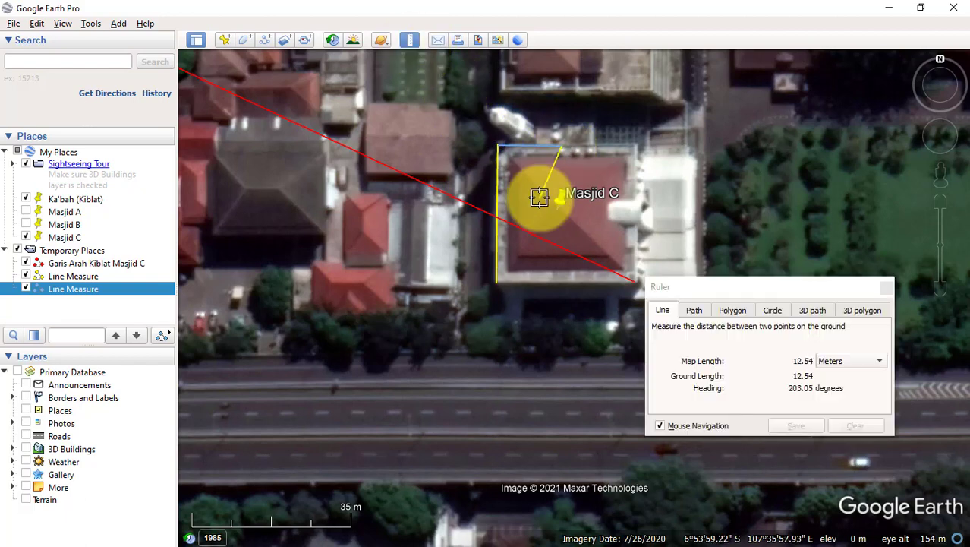
pyautogui.click(495, 282)
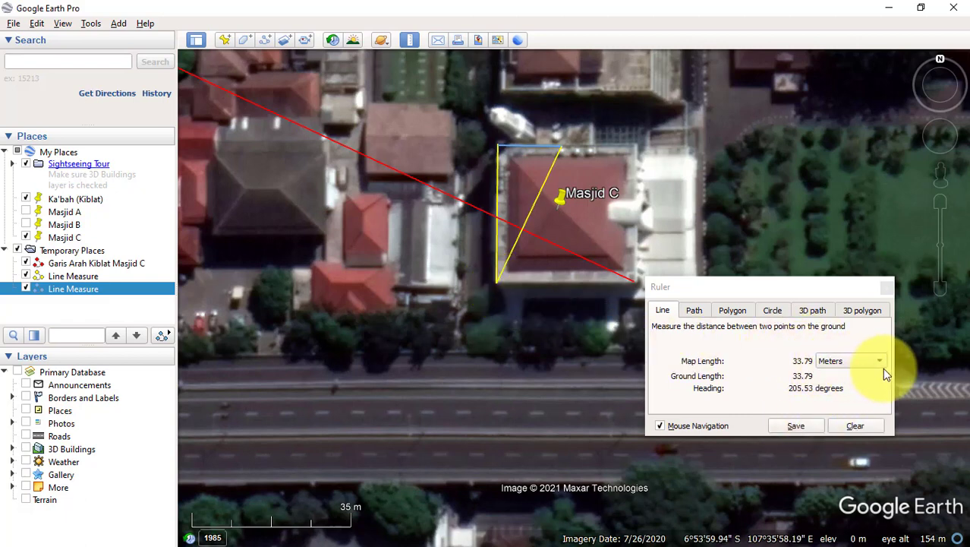
# Step: Save the diagonal ruler line as a path named Line Measure, coloured lime green #aaff00
pyautogui.click(799, 428)
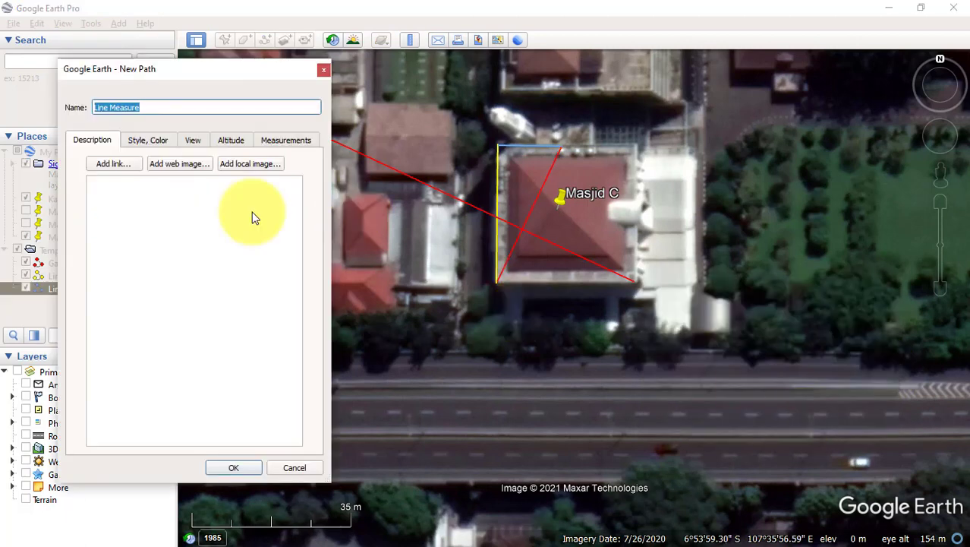
pyautogui.click(156, 141)
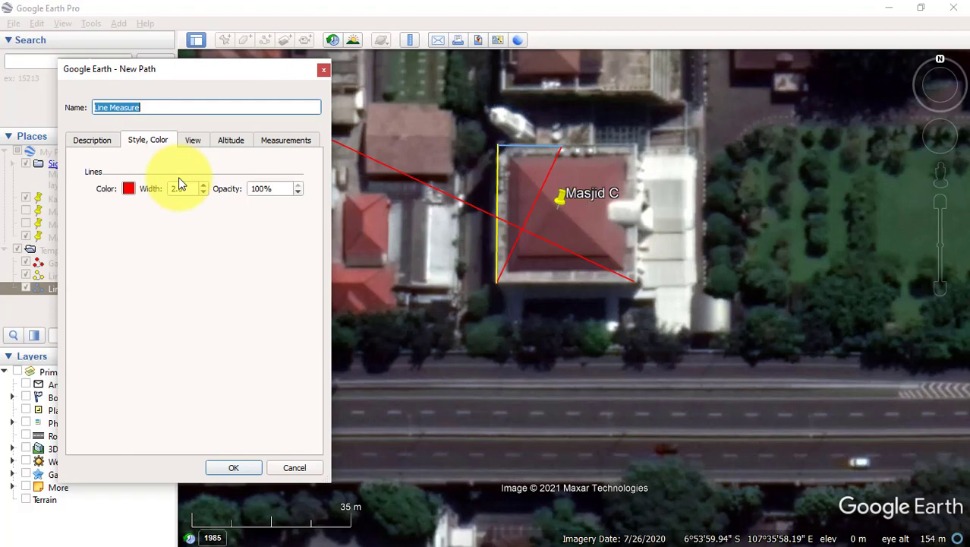
pyautogui.click(129, 189)
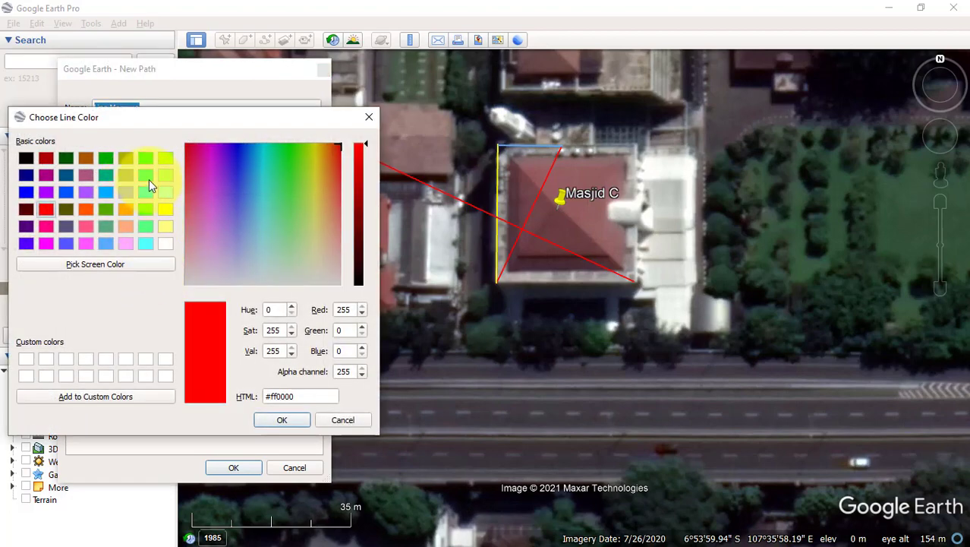
pyautogui.click(145, 193)
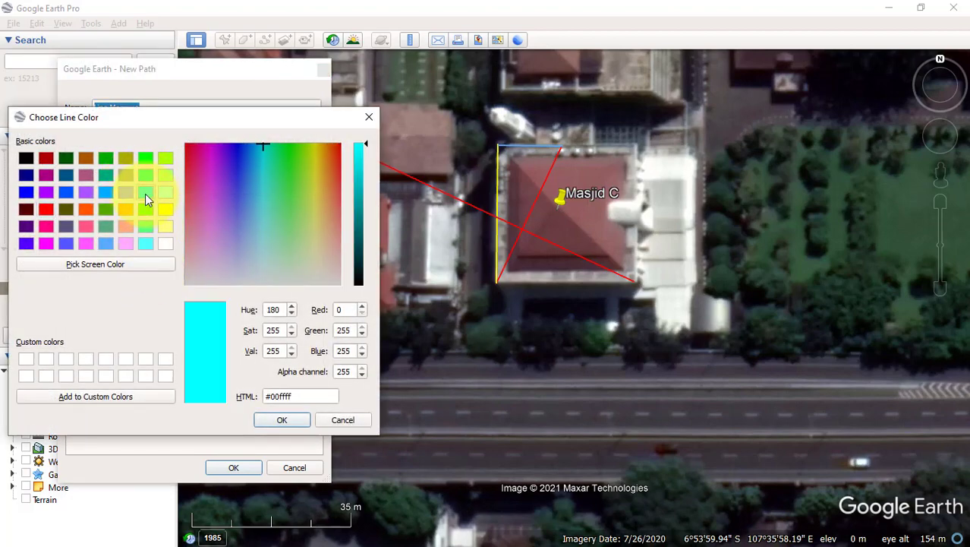
pyautogui.click(165, 159)
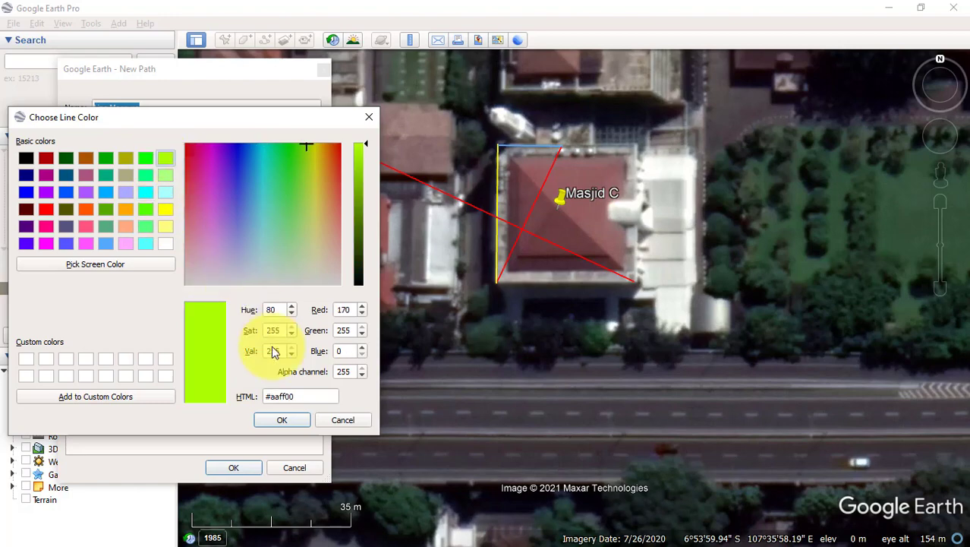
pyautogui.click(282, 419)
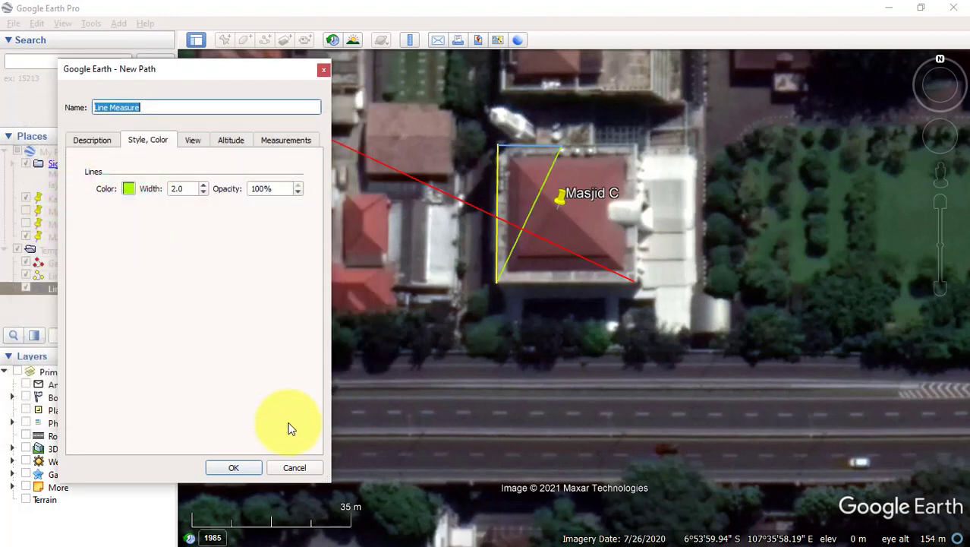
pyautogui.click(249, 472)
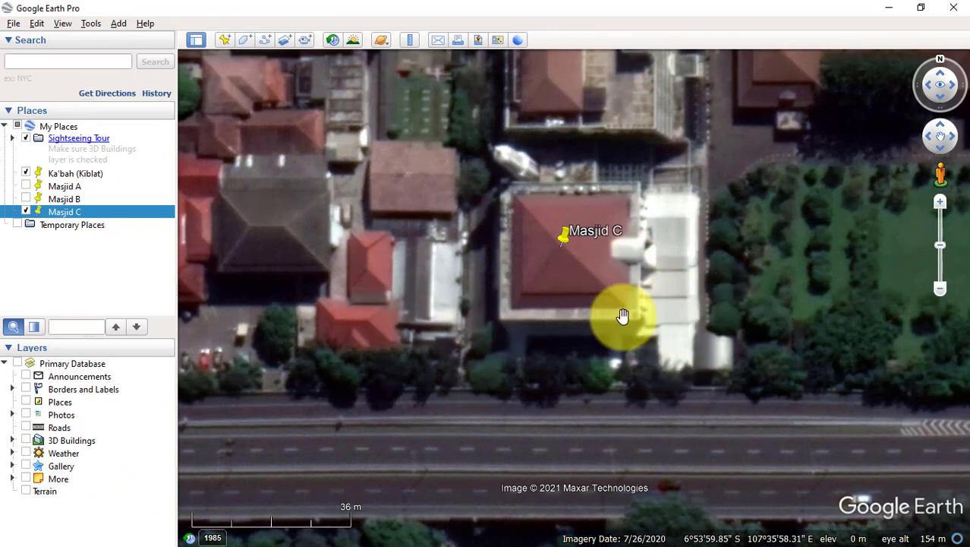
# Step: Start a ruler line in meters at Masjid C's southeast corner and fly to the Ka'bah (Kiblat) placemark
pyautogui.click(413, 42)
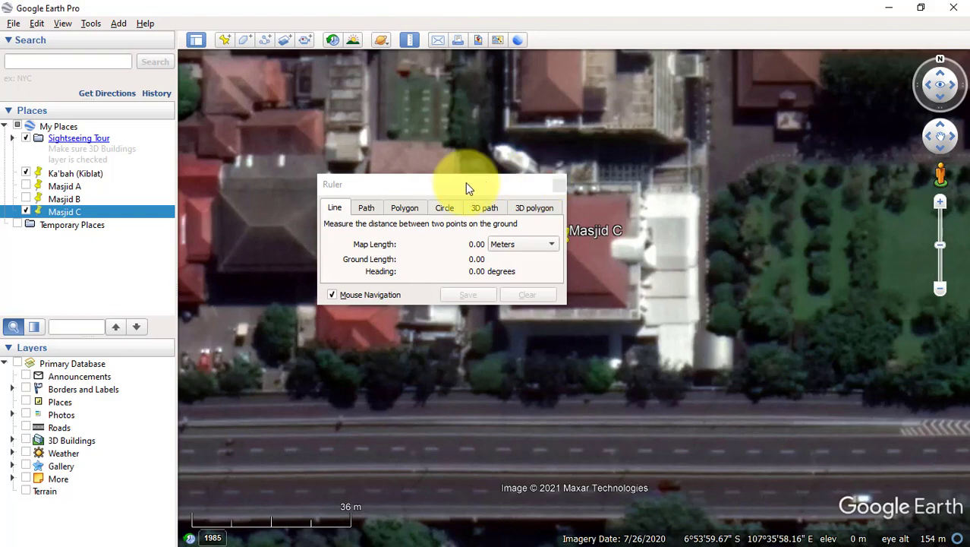
pyautogui.moveTo(468, 190); pyautogui.dragTo(347, 82)
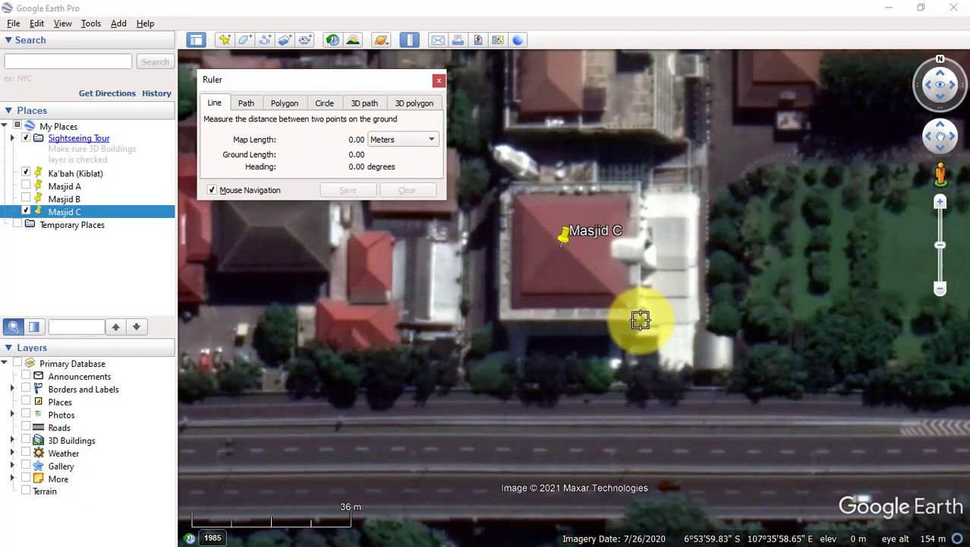
pyautogui.moveTo(640, 320); pyautogui.dragTo(74, 219)
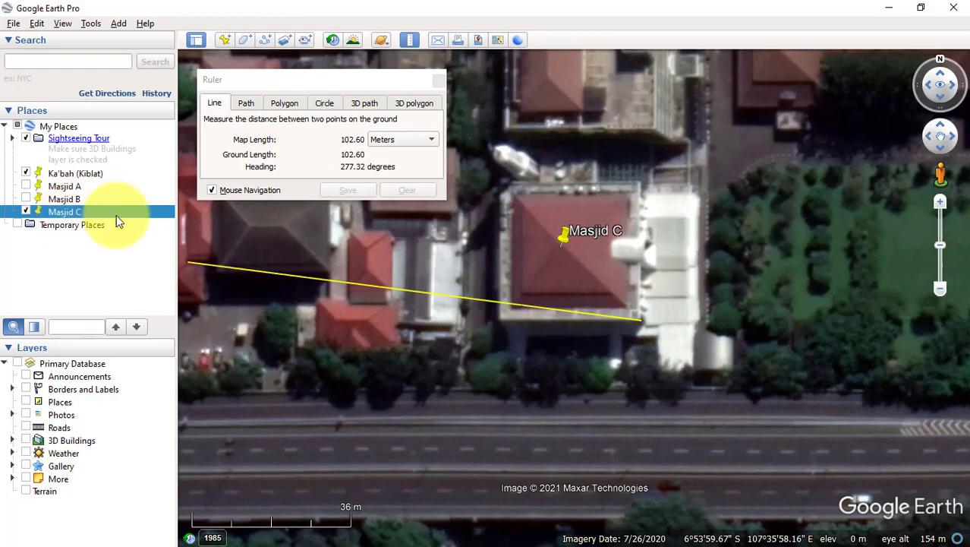
pyautogui.doubleClick(77, 175)
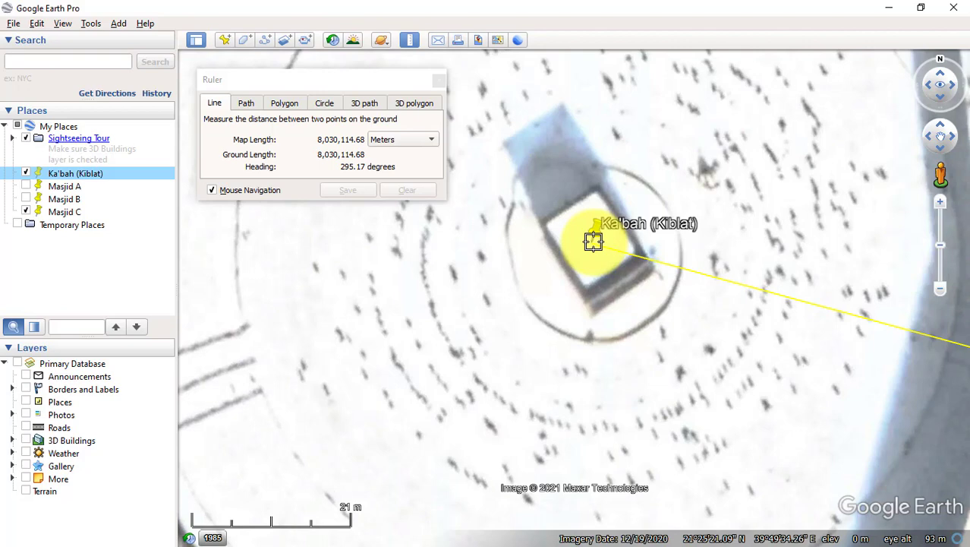
# Step: End the ruler line in East Africa just south of the equator, at a heading of about 270.04 degrees from Masjid C
pyautogui.click(939, 292)
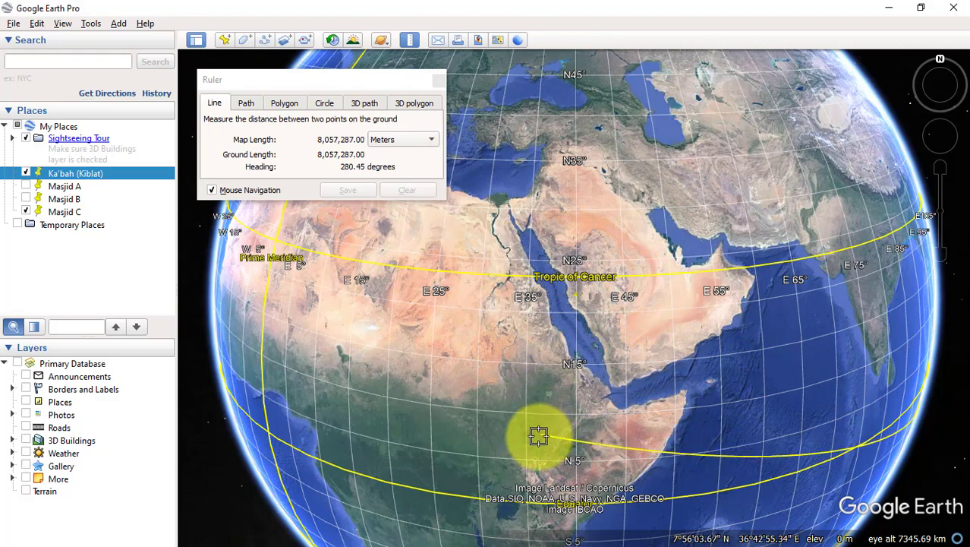
pyautogui.moveTo(536, 442); pyautogui.dragTo(518, 329)
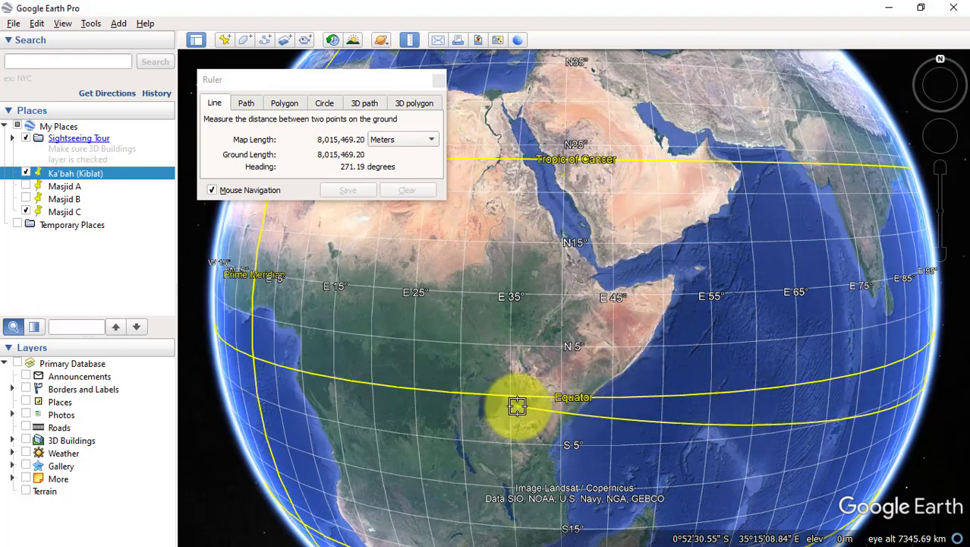
pyautogui.moveTo(502, 401); pyautogui.dragTo(448, 363)
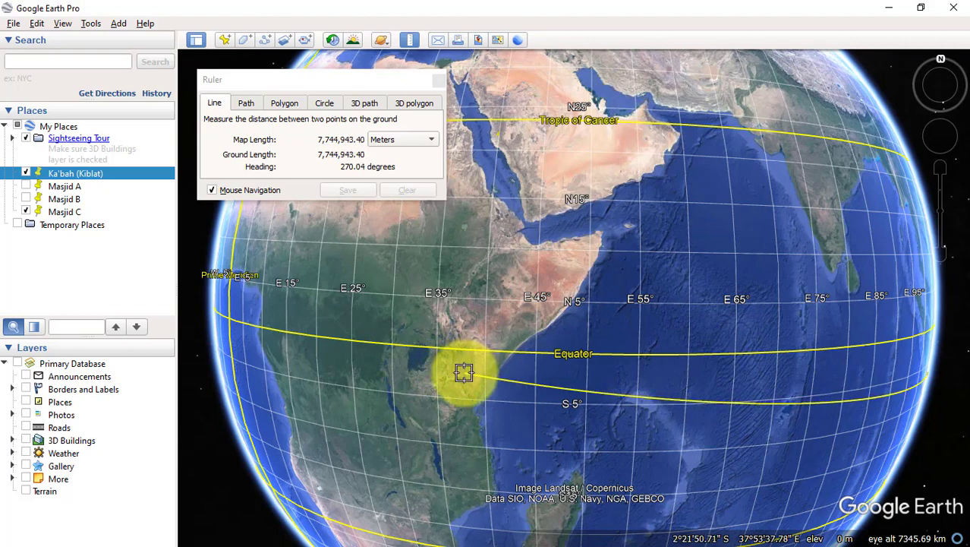
pyautogui.click(476, 379)
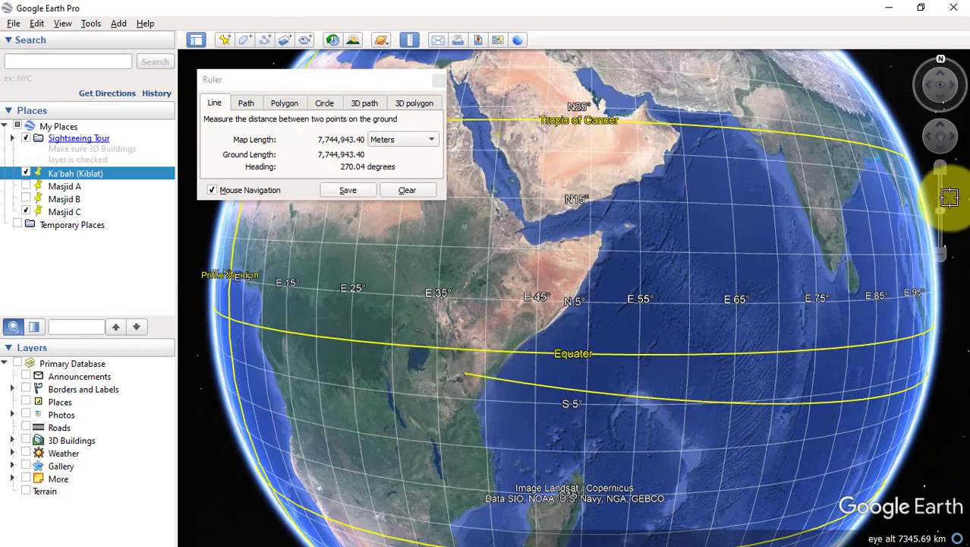
# Step: Save the long ruler line to East Africa as a path with the name Line Measure
pyautogui.click(940, 168)
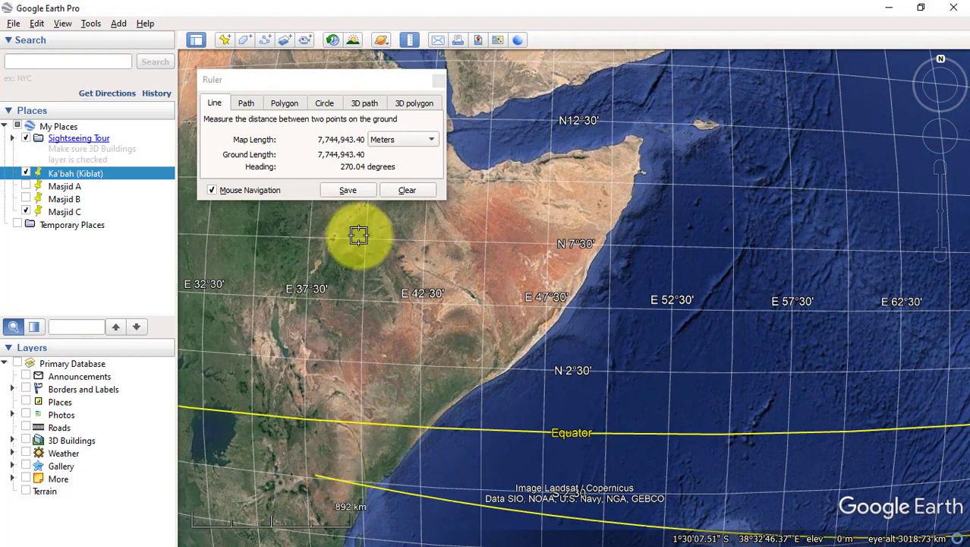
pyautogui.click(349, 189)
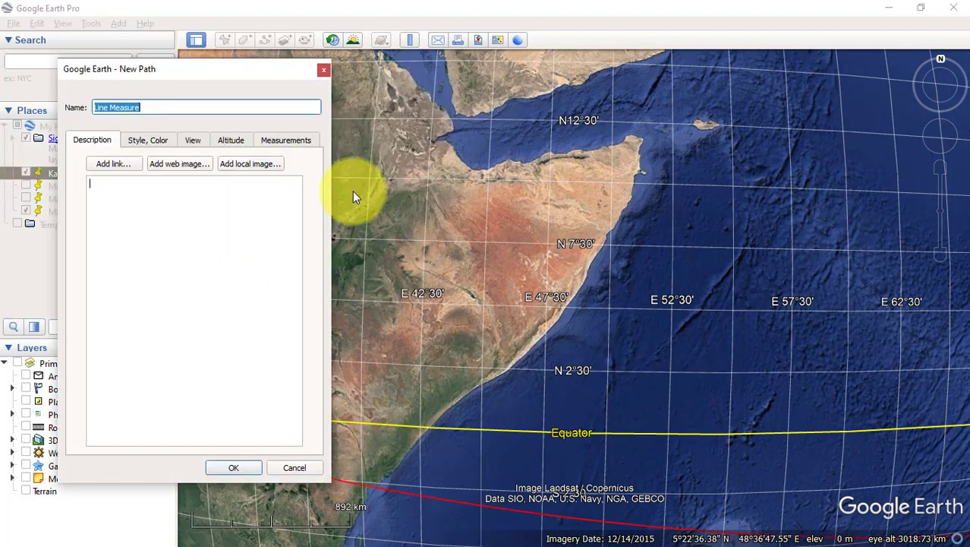
pyautogui.click(233, 467)
# Step: Examine which country the saved line ends in and where that endpoint lies relative to Makkah
pyautogui.doubleClick(382, 459)
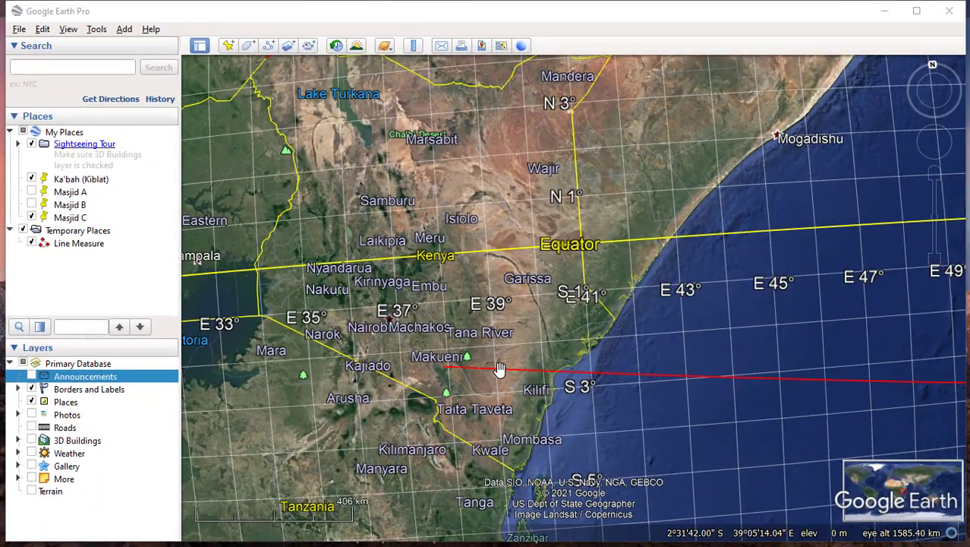
pyautogui.moveTo(499, 369); pyautogui.dragTo(508, 327)
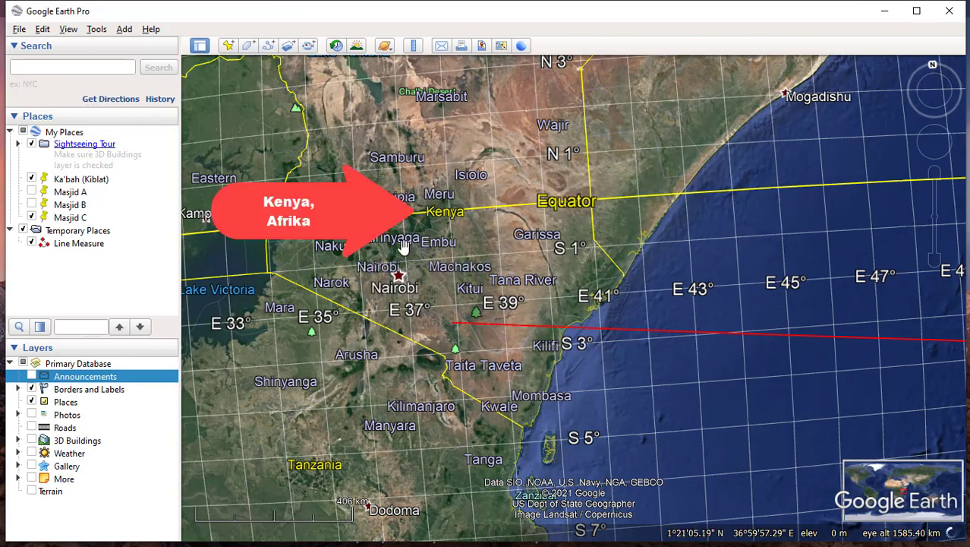
pyautogui.click(934, 260)
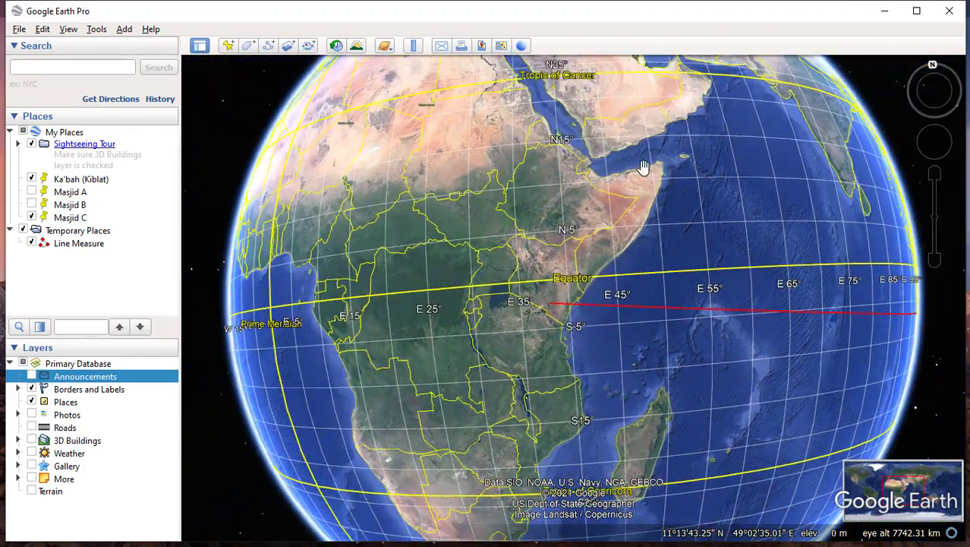
pyautogui.moveTo(667, 215); pyautogui.dragTo(615, 271)
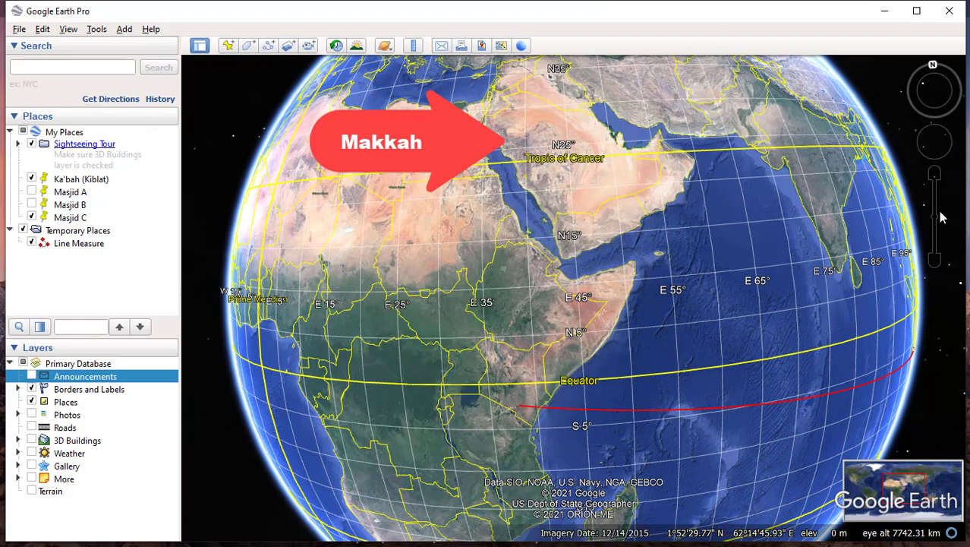
pyautogui.click(935, 175)
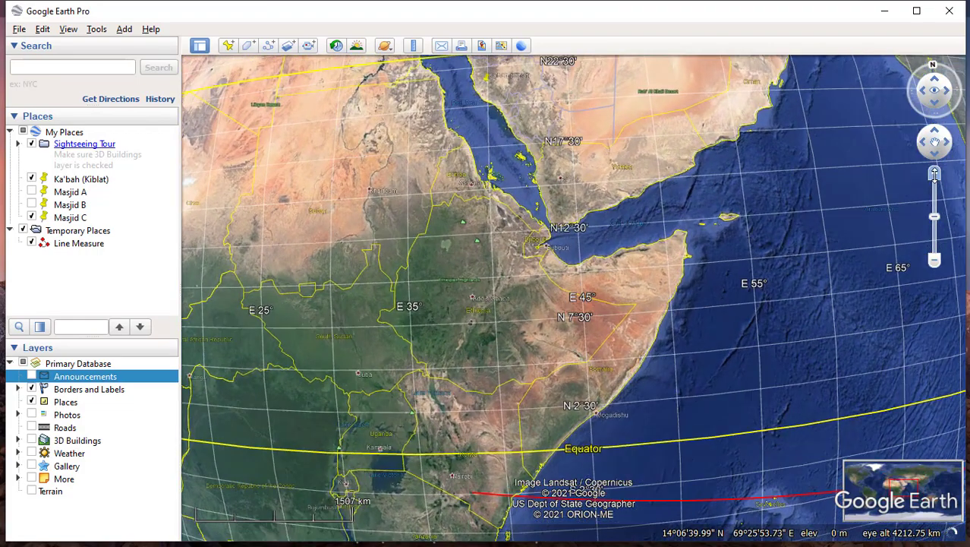
pyautogui.moveTo(644, 410); pyautogui.dragTo(623, 304)
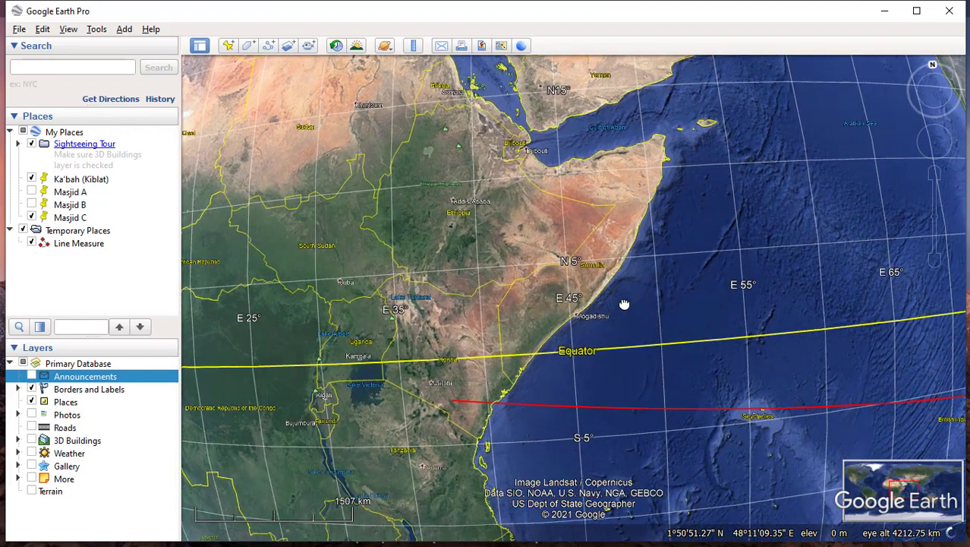
pyautogui.click(935, 175)
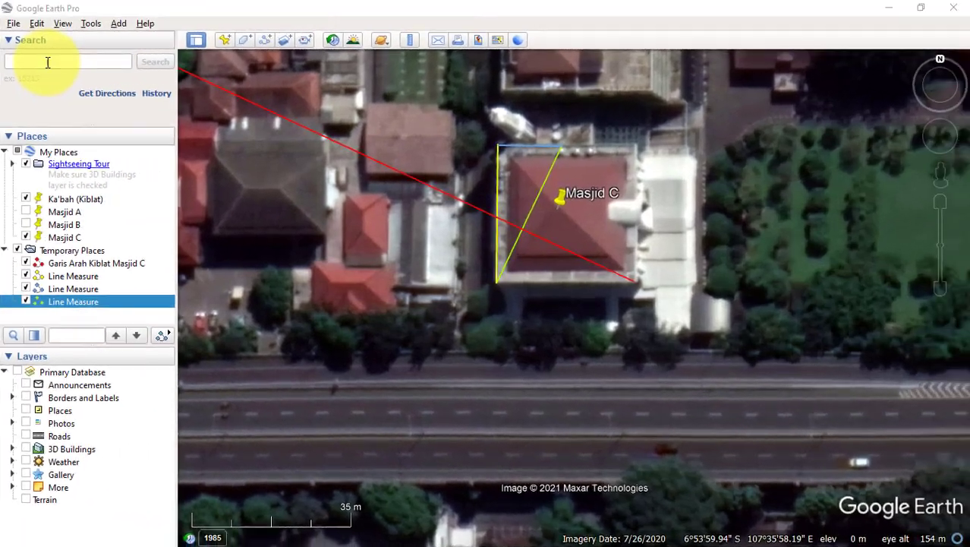
# Step: Search for the mosque Masjid Viaduct Persis in Bandung City and bring its domed building into close view
pyautogui.click(47, 62)
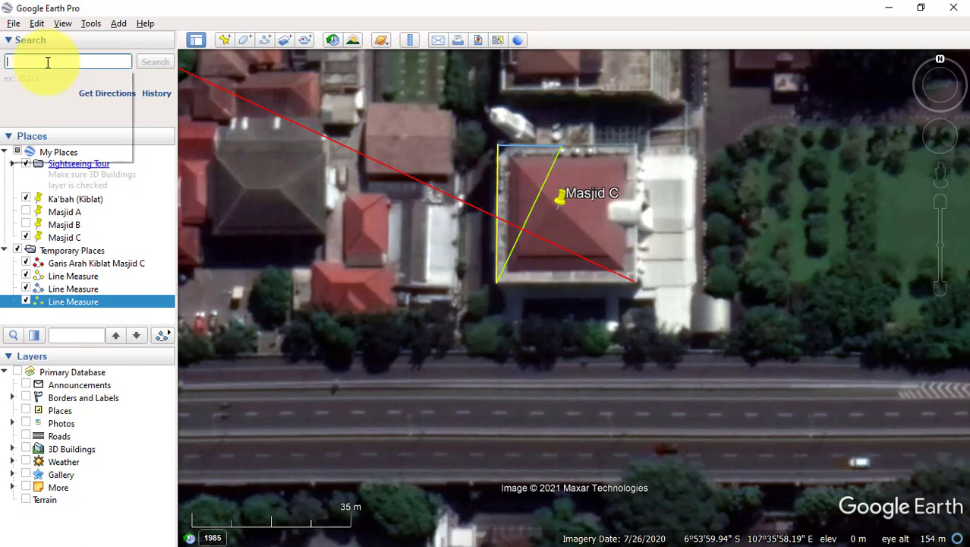
pyautogui.write('masjid')
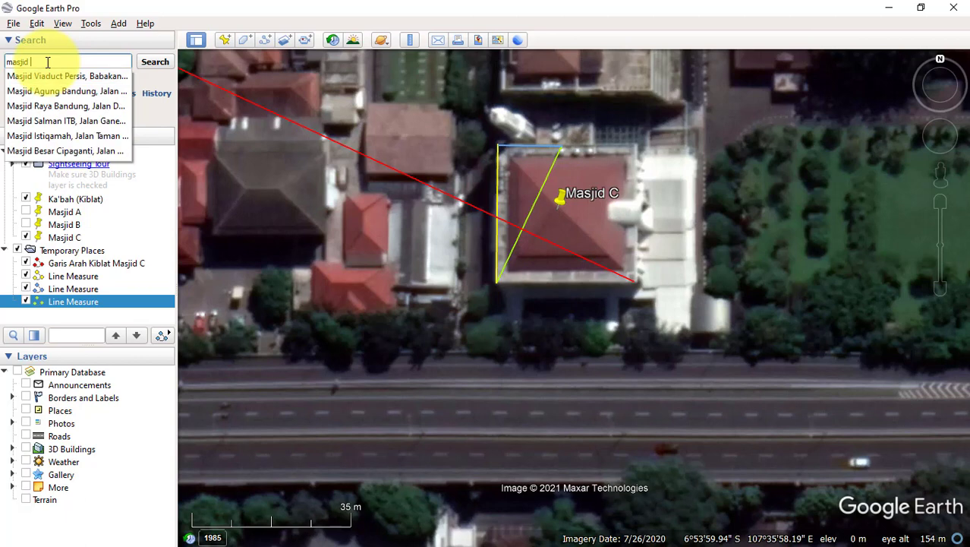
pyautogui.click(54, 76)
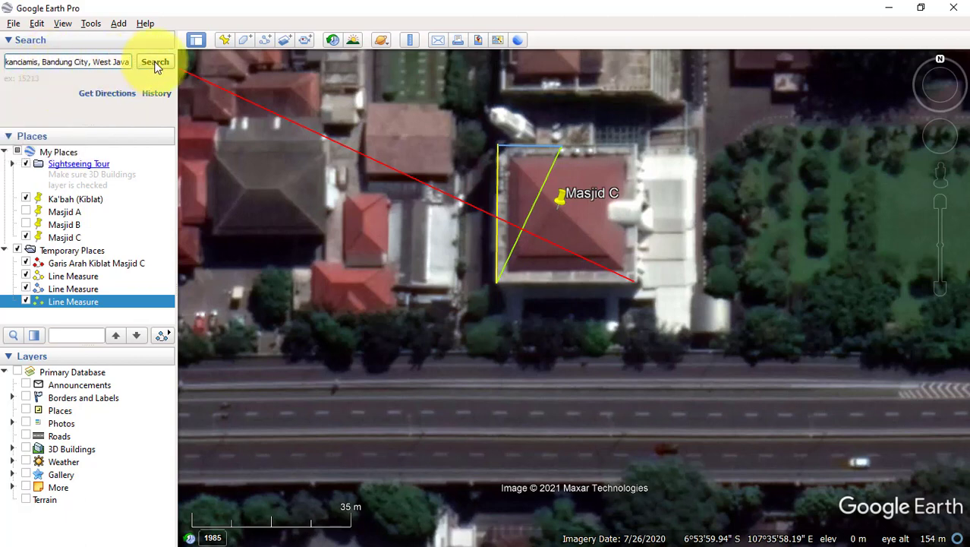
pyautogui.click(155, 64)
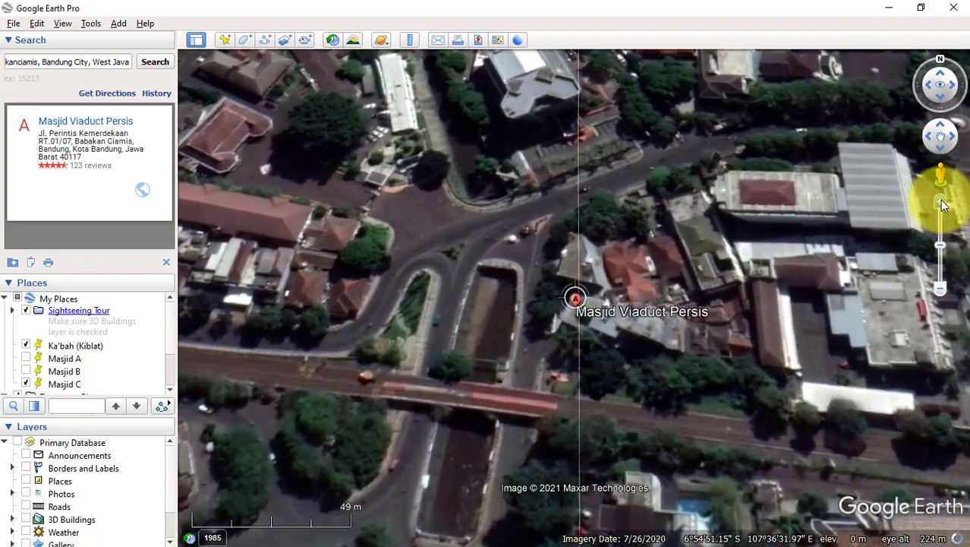
pyautogui.moveTo(942, 205); pyautogui.dragTo(940, 201)
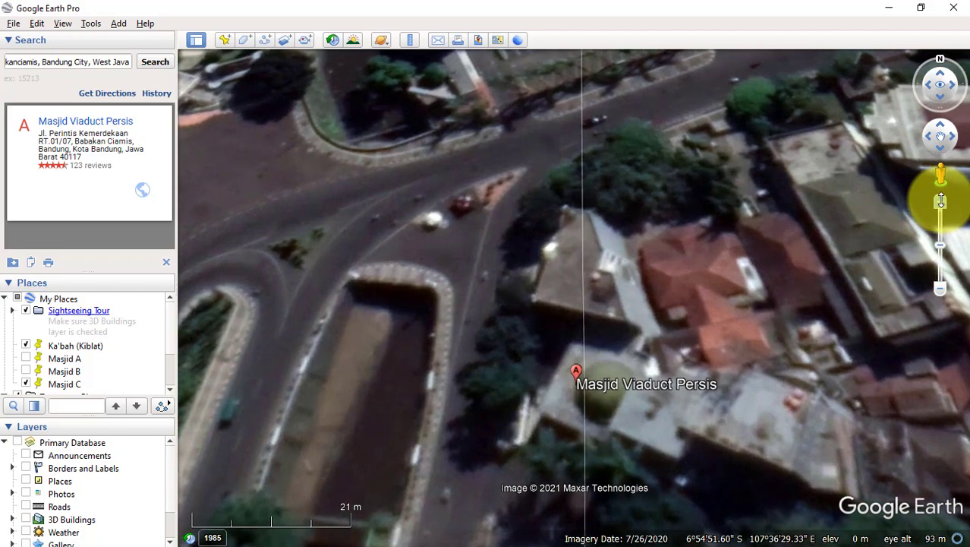
pyautogui.press('Down')
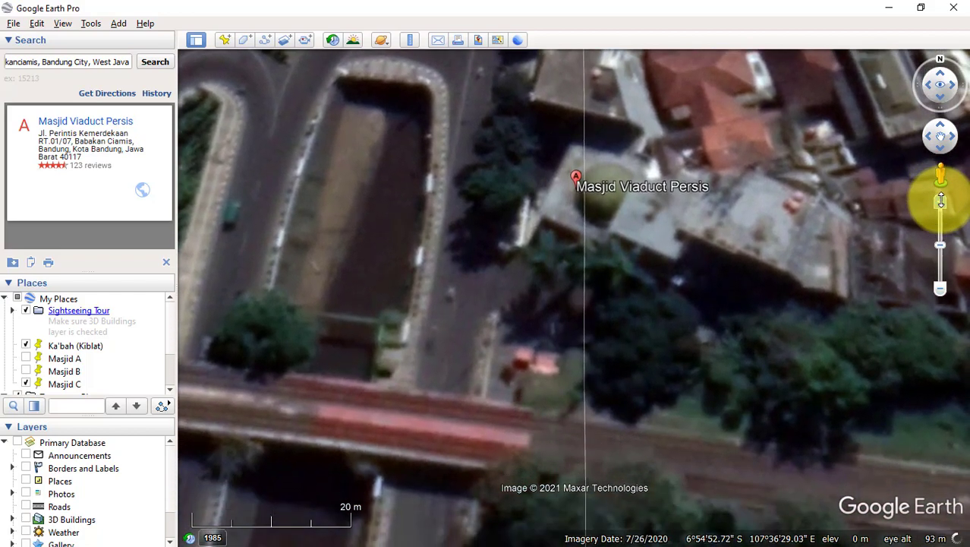
pyautogui.press('Down')
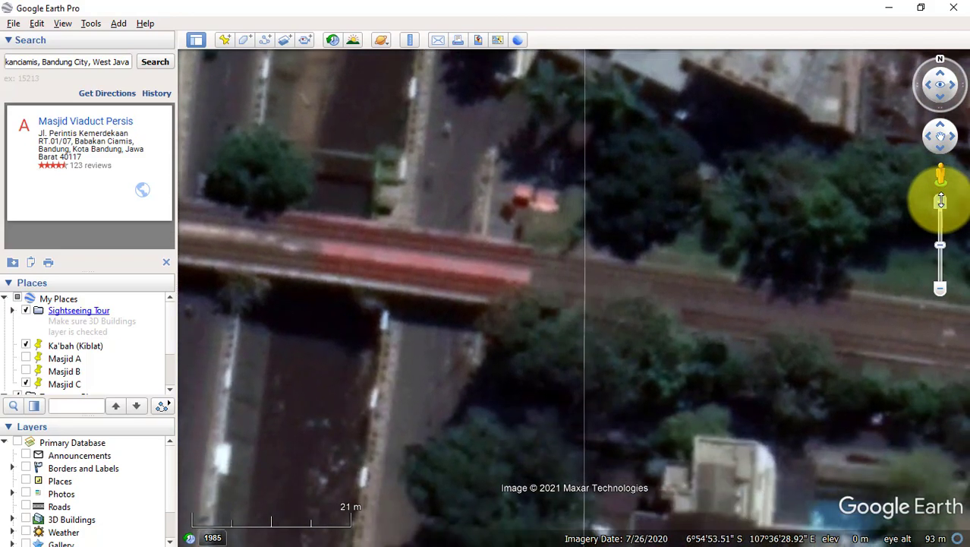
pyautogui.moveTo(673, 161); pyautogui.dragTo(699, 372, button='right')
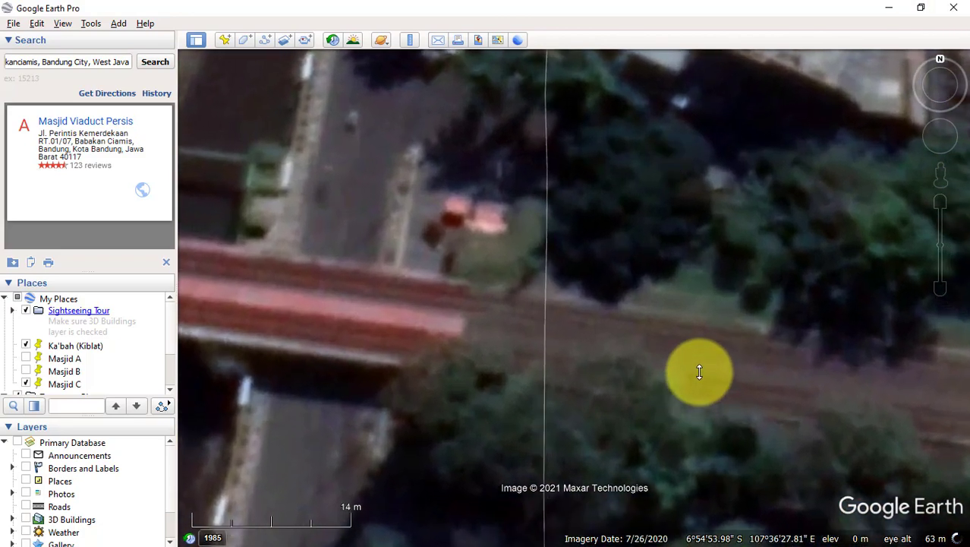
pyautogui.moveTo(595, 109)
pyautogui.mouseDown()
pyautogui.moveTo(622, 256)
pyautogui.moveTo(617, 425)
pyautogui.mouseUp()
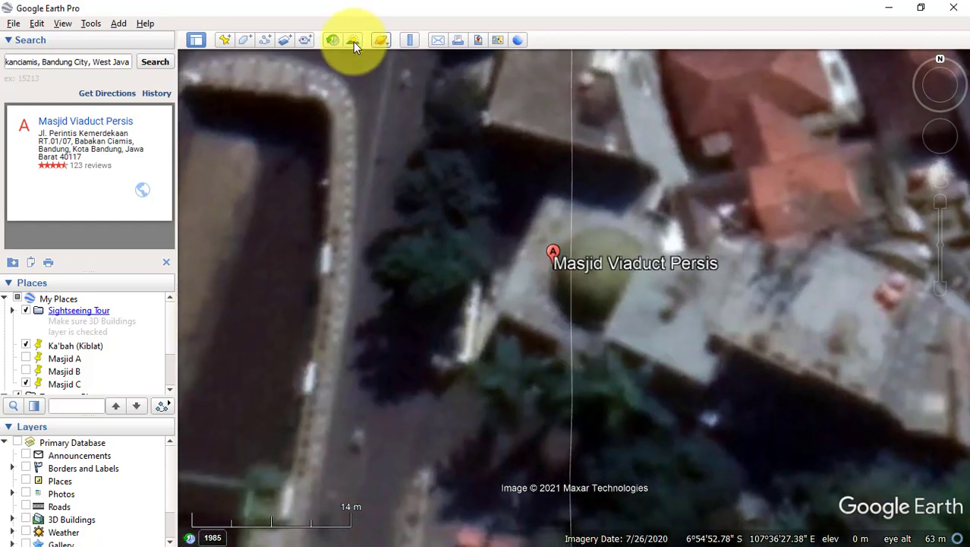
# Step: Add a placemark named Masjid Viaduct Persis on the mosque's dome and clear the search result
pyautogui.click(229, 40)
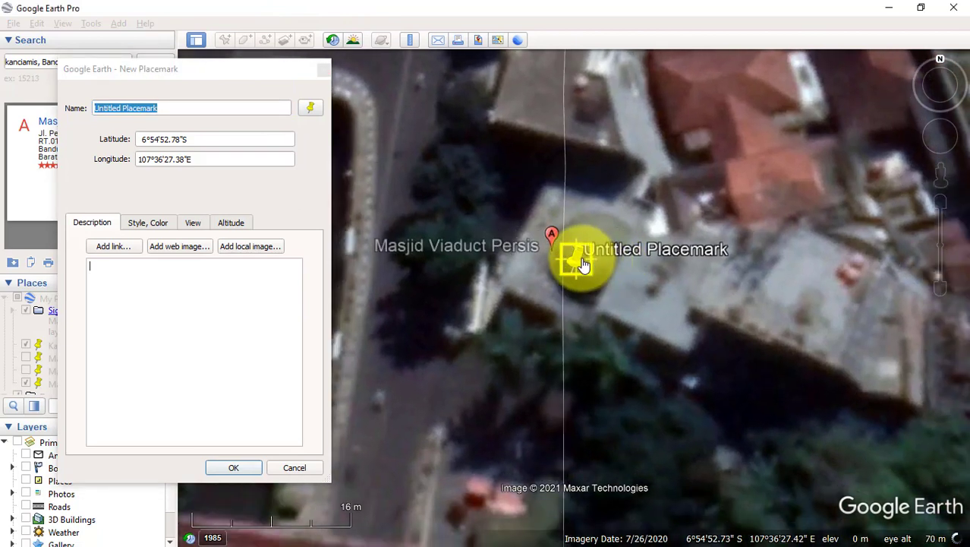
pyautogui.moveTo(583, 264)
pyautogui.mouseDown()
pyautogui.moveTo(592, 252)
pyautogui.moveTo(600, 258)
pyautogui.mouseUp()
pyautogui.moveTo(124, 108); pyautogui.dragTo(78, 103)
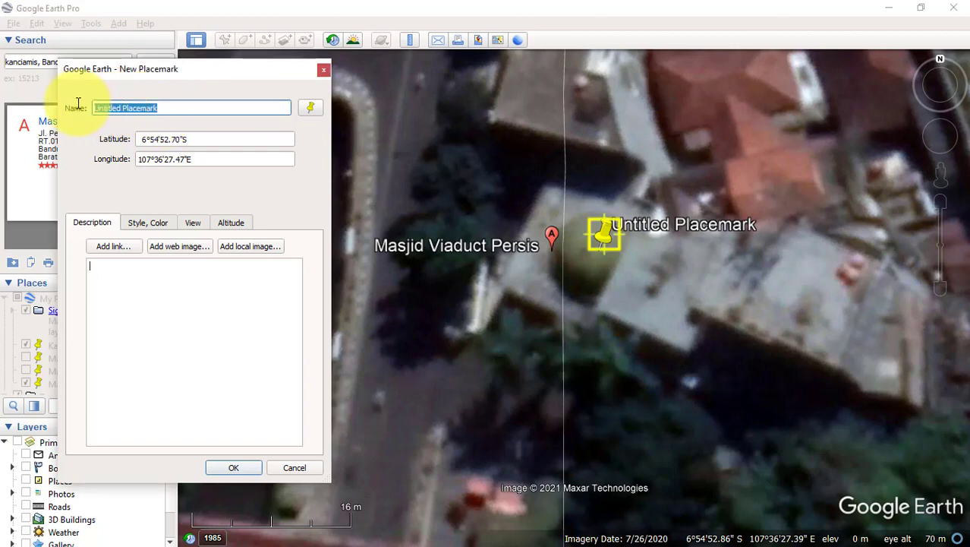
pyautogui.write('M')
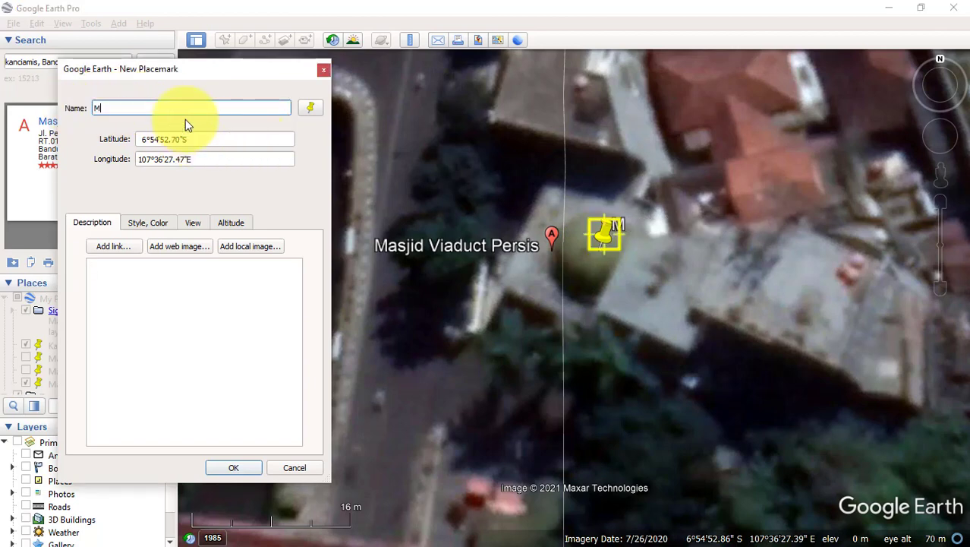
pyautogui.write('asjid')
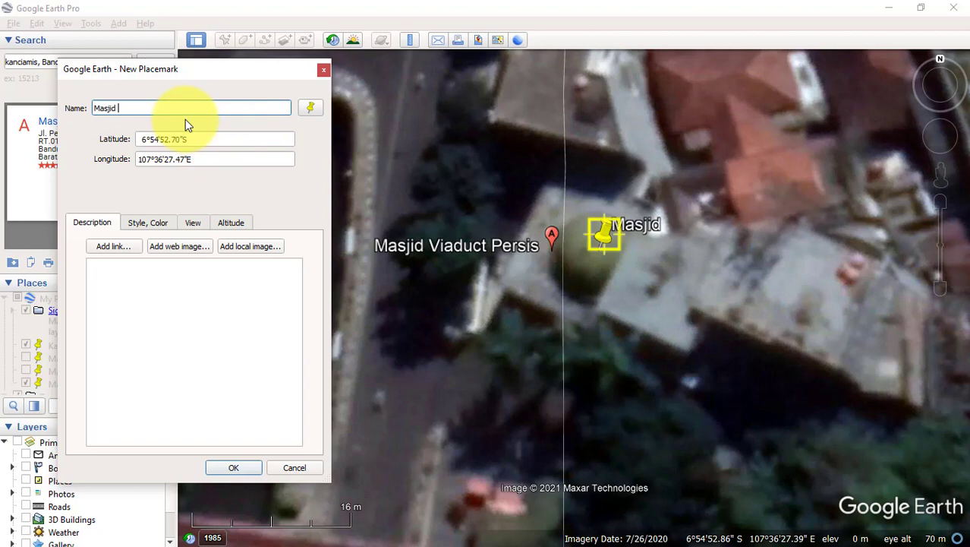
pyautogui.press('Tab')
pyautogui.write('Viad')
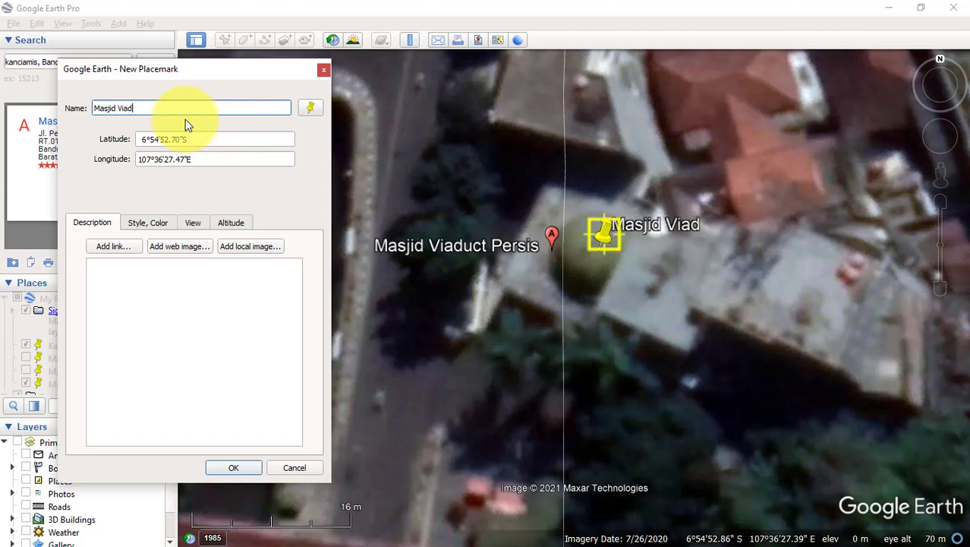
pyautogui.write('uct Persis')
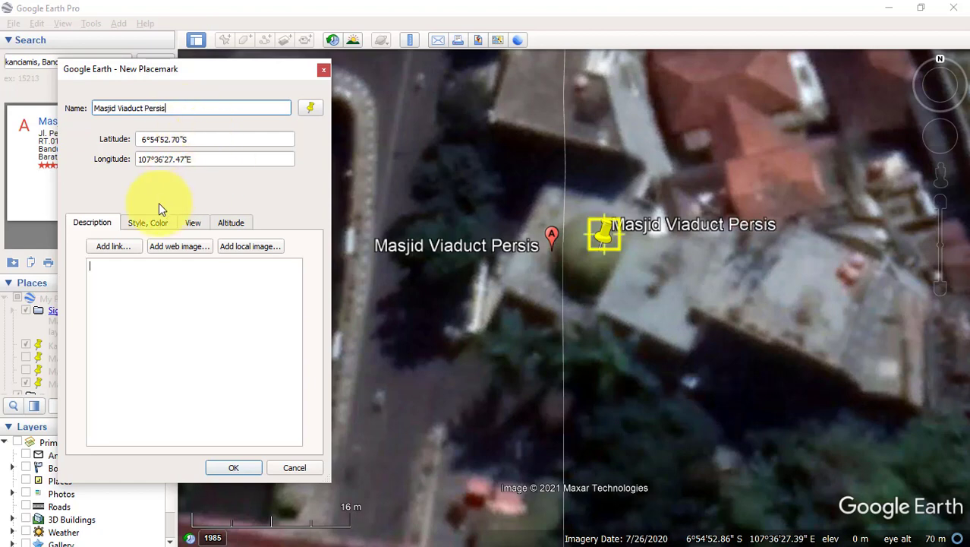
pyautogui.click(256, 468)
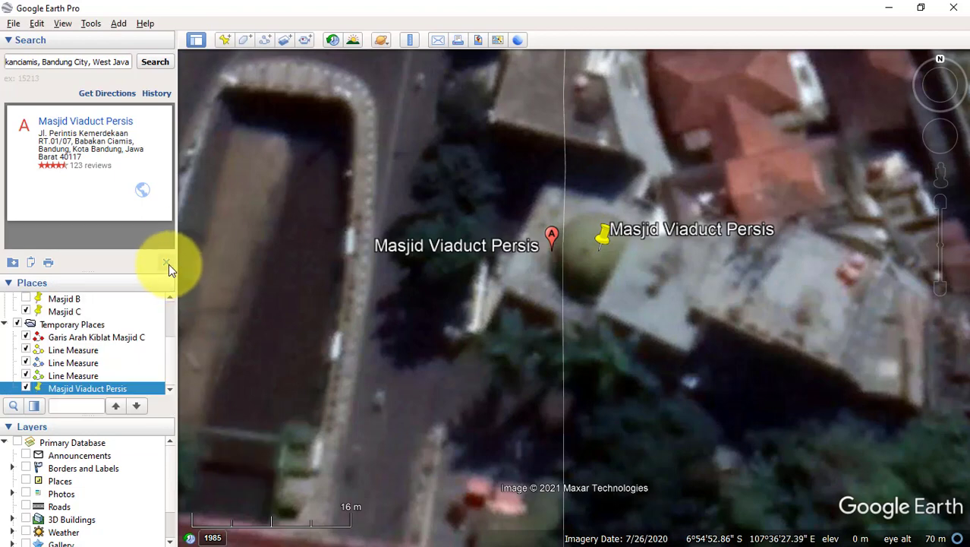
pyautogui.click(167, 262)
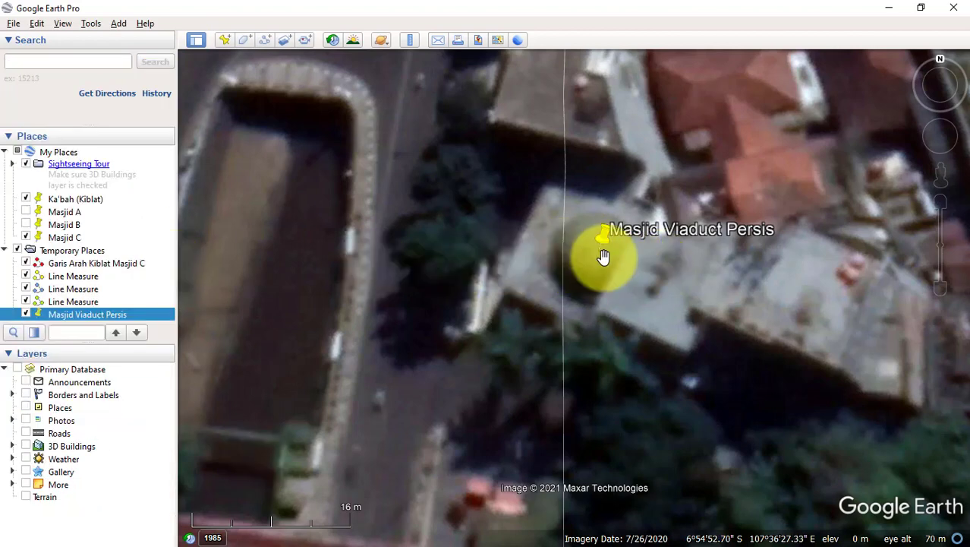
# Step: Draw a ruler line in meters from the south side of Masjid Viaduct Persis to the Ka'bah (Kiblat) placemark
pyautogui.click(410, 41)
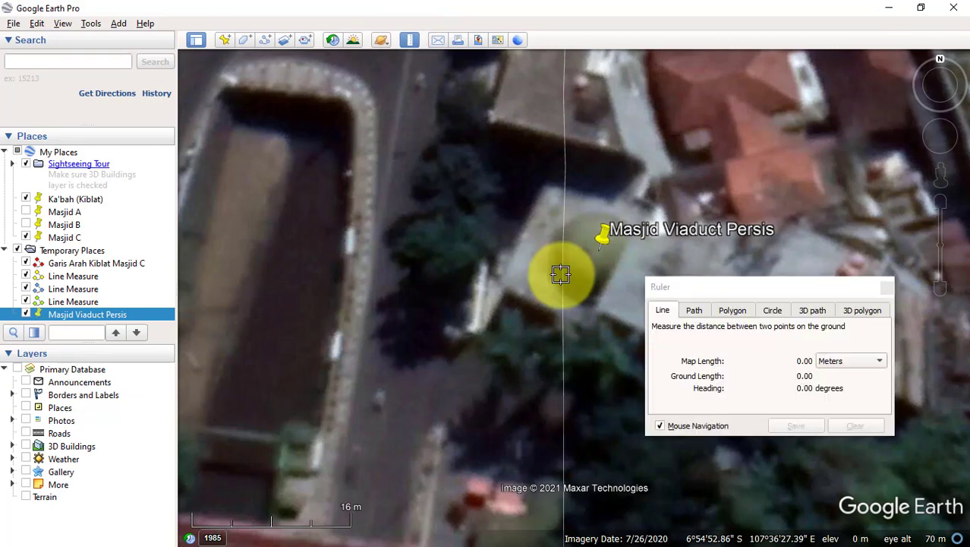
pyautogui.click(790, 284)
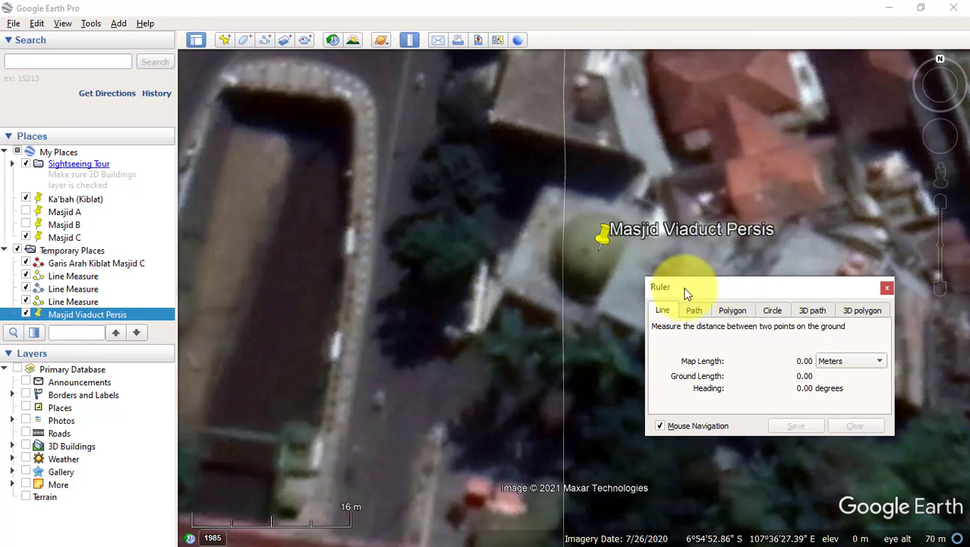
pyautogui.moveTo(685, 292); pyautogui.dragTo(731, 41)
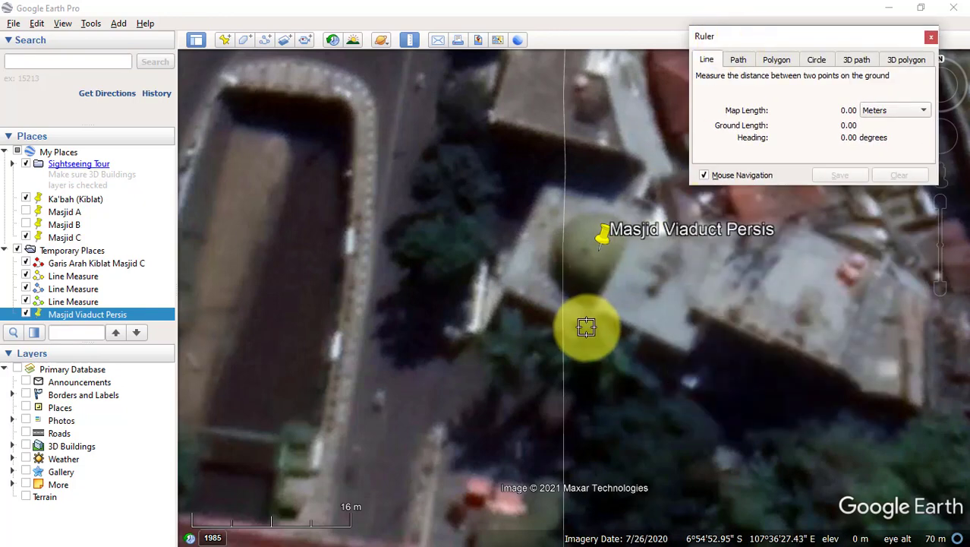
pyautogui.click(585, 324)
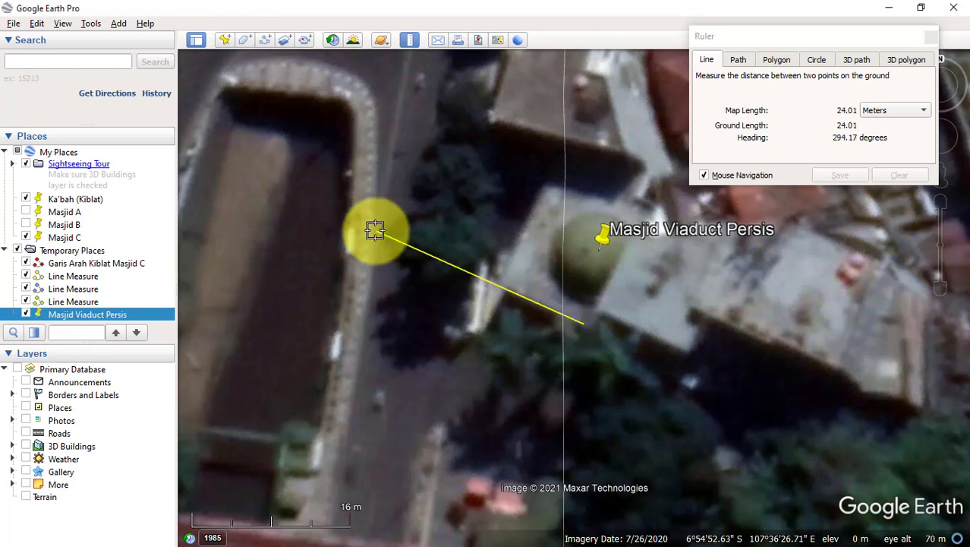
pyautogui.doubleClick(74, 203)
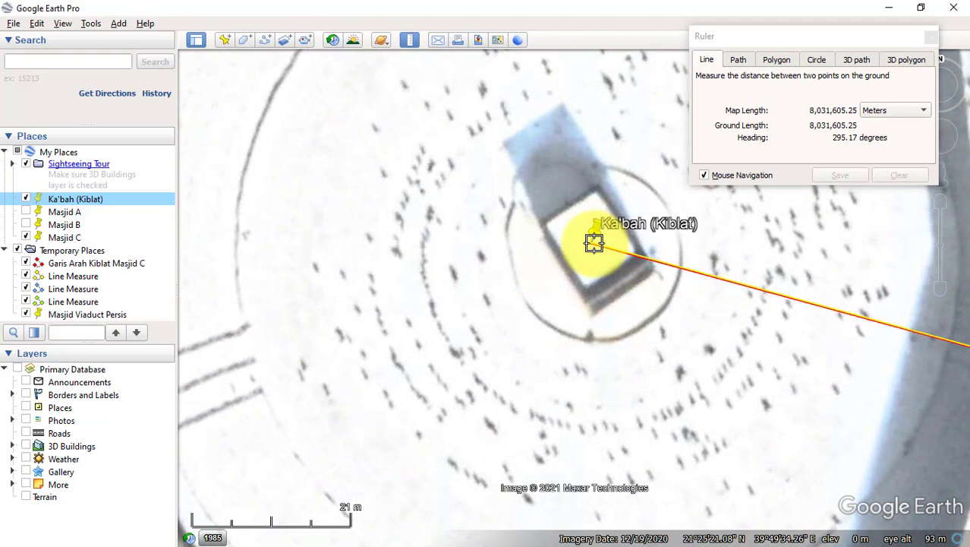
pyautogui.click(594, 242)
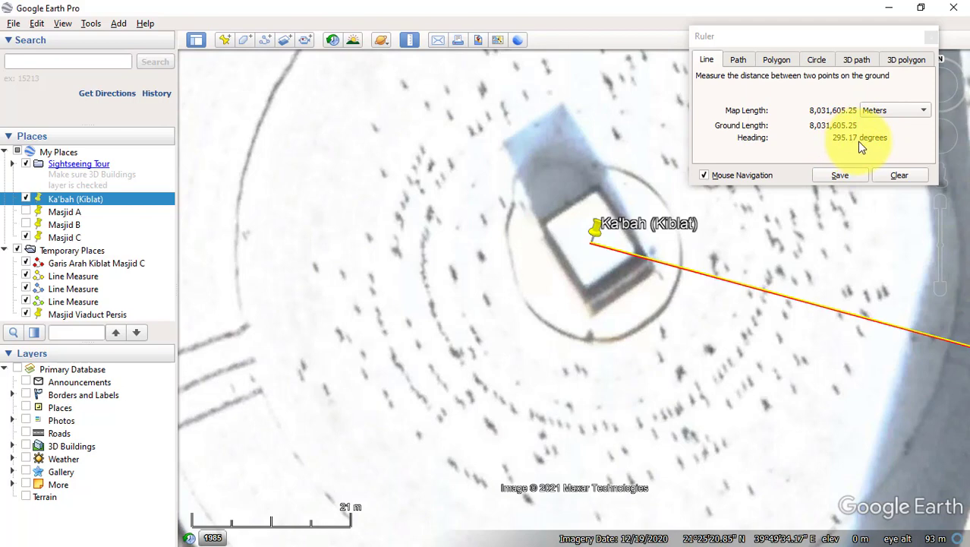
# Step: Save the ruler line to the Ka'bah as a path named Line Measure and return to the Masjid Viaduct Persis placemark
pyautogui.click(837, 175)
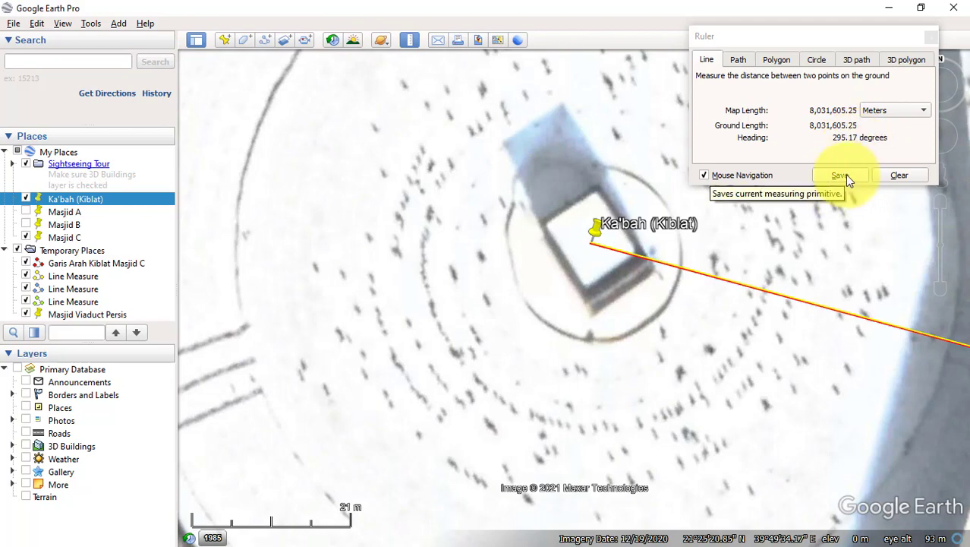
pyautogui.click(846, 174)
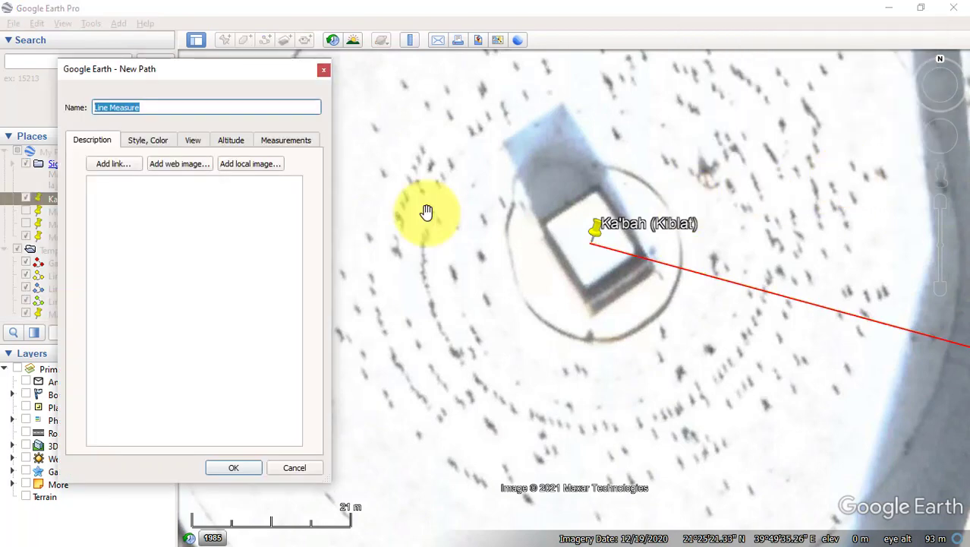
pyautogui.click(234, 469)
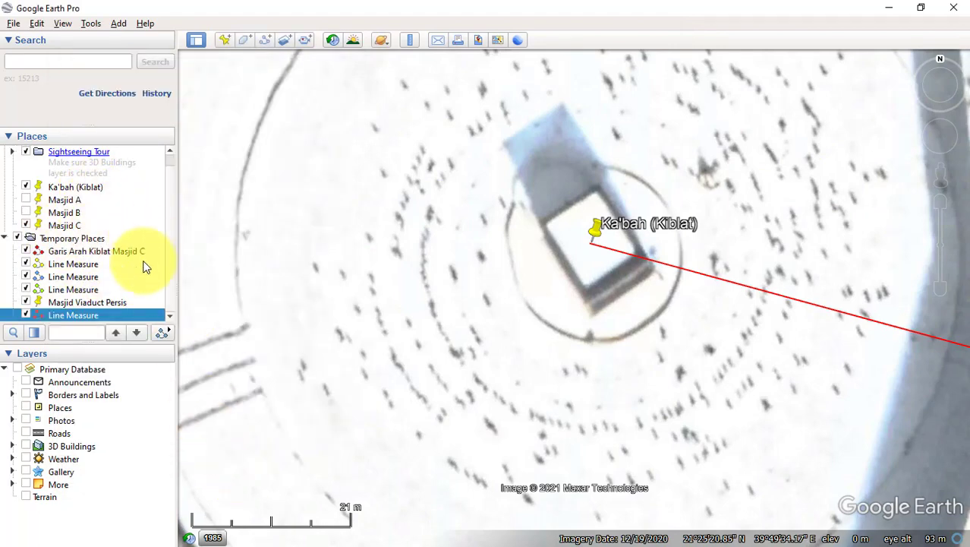
pyautogui.doubleClick(98, 302)
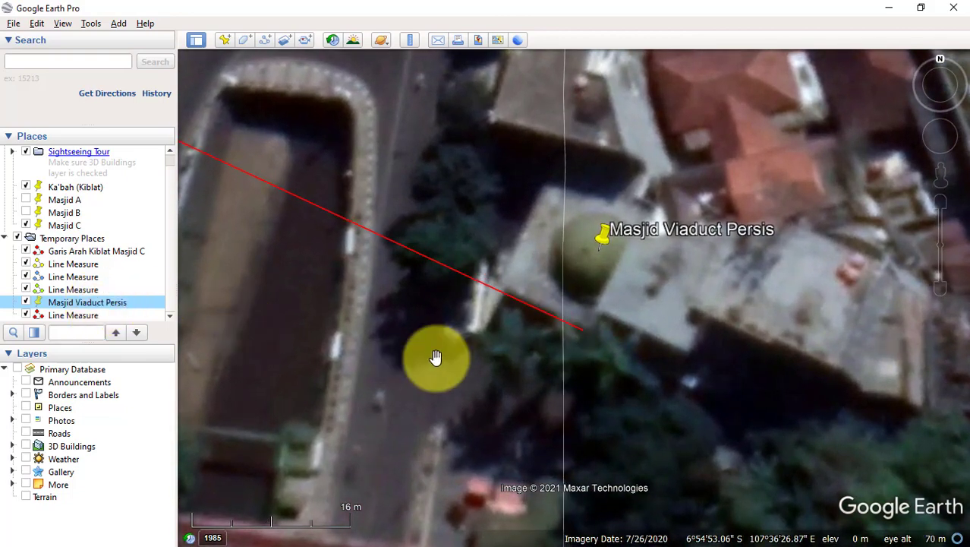
pyautogui.moveTo(619, 299); pyautogui.dragTo(619, 310)
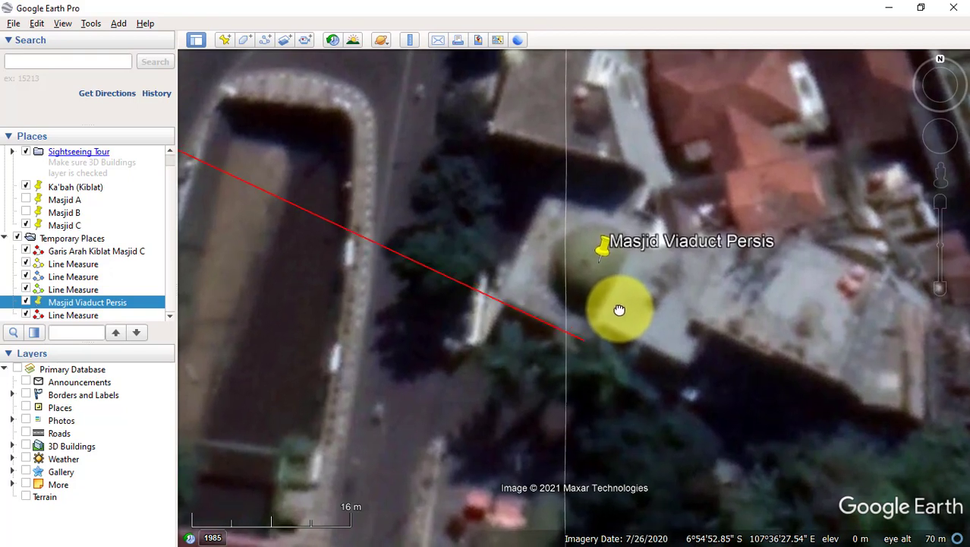